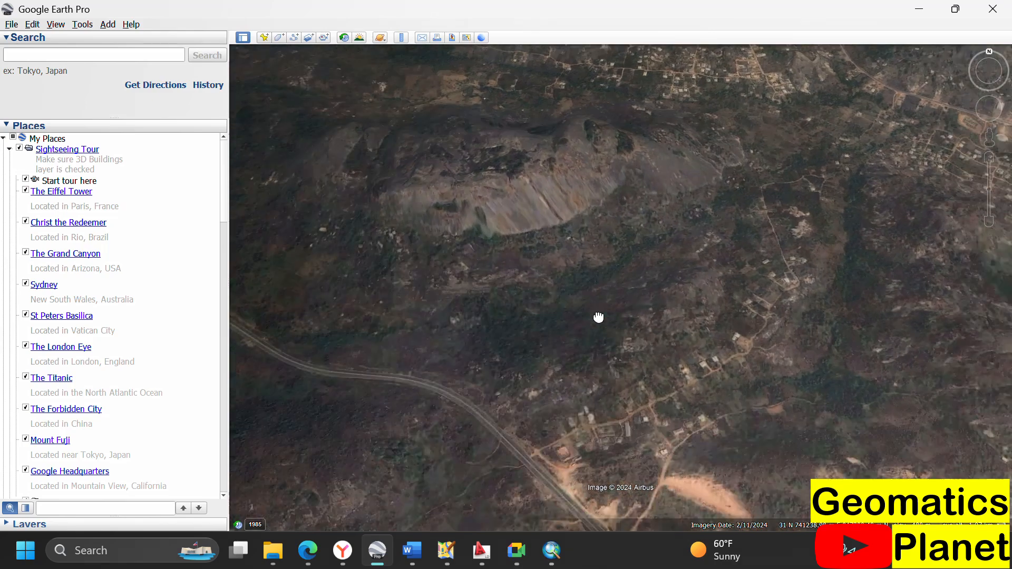
scroll(596, 333, up, 2)
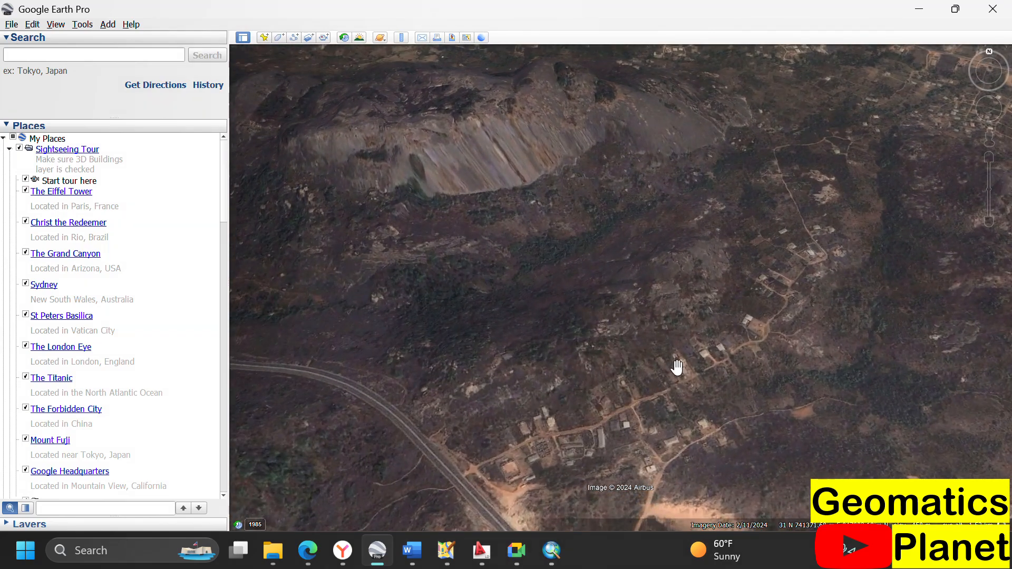
drag(460, 332, 551, 317)
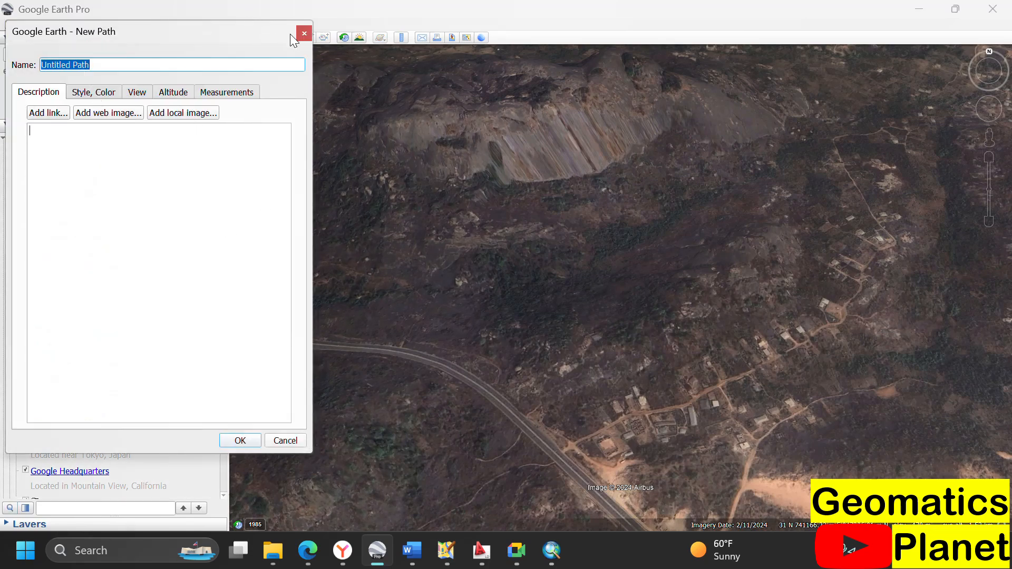
click(305, 33)
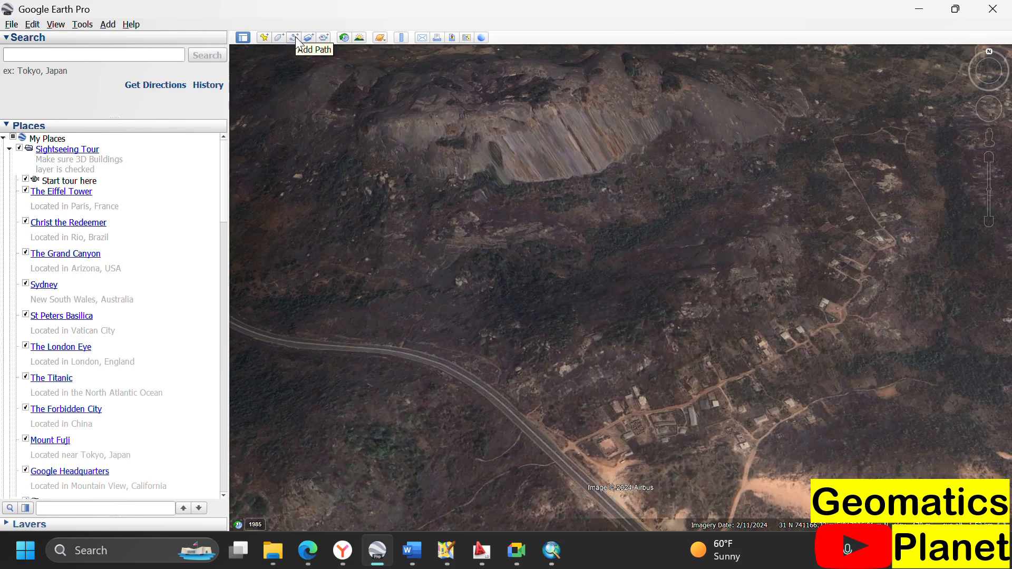
Step: Start a new path and name it Ekiti
scroll(612, 174, down, 2)
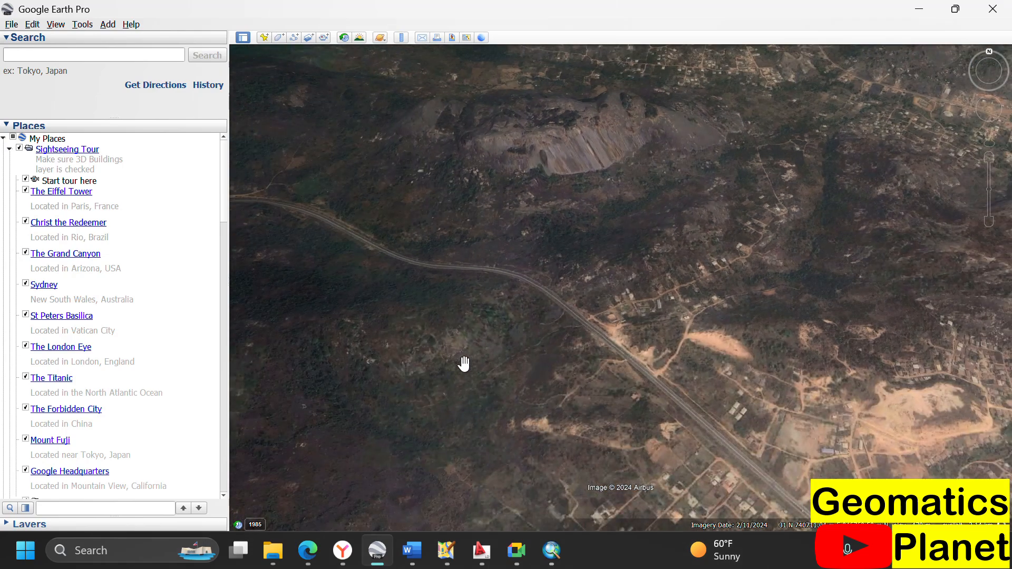
click(293, 36)
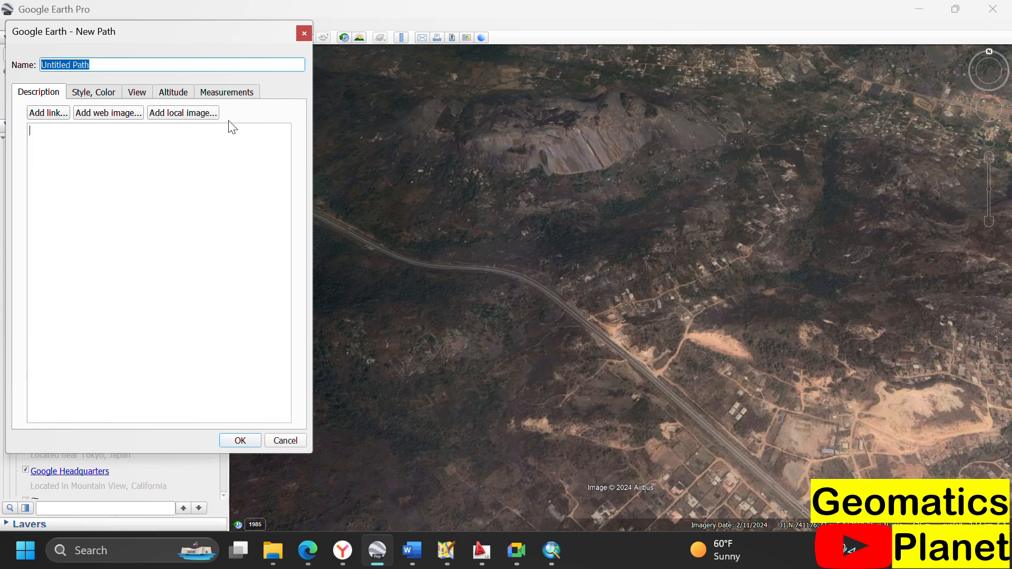
text(Ekit)
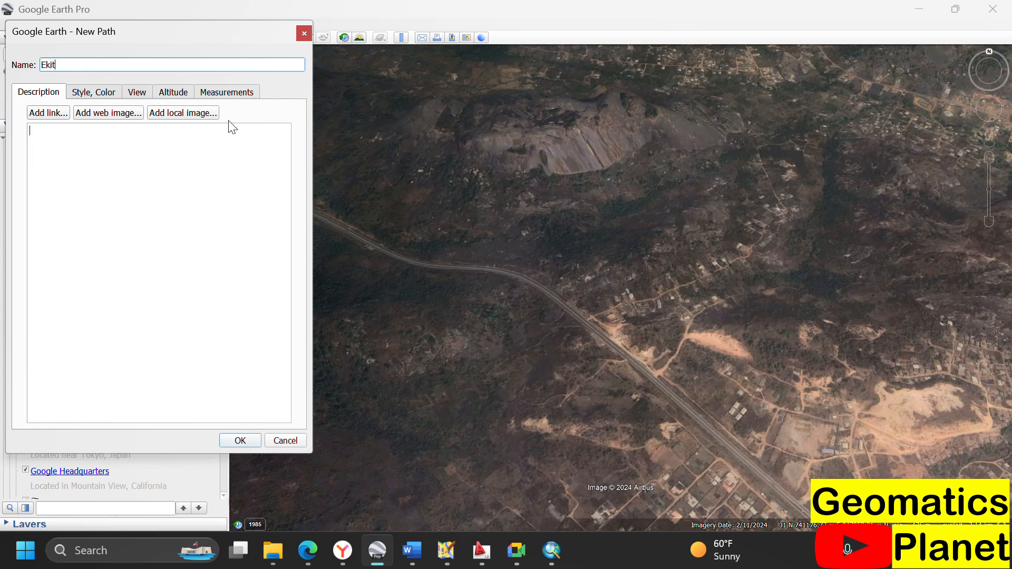
text(e)
key(BackSpace)
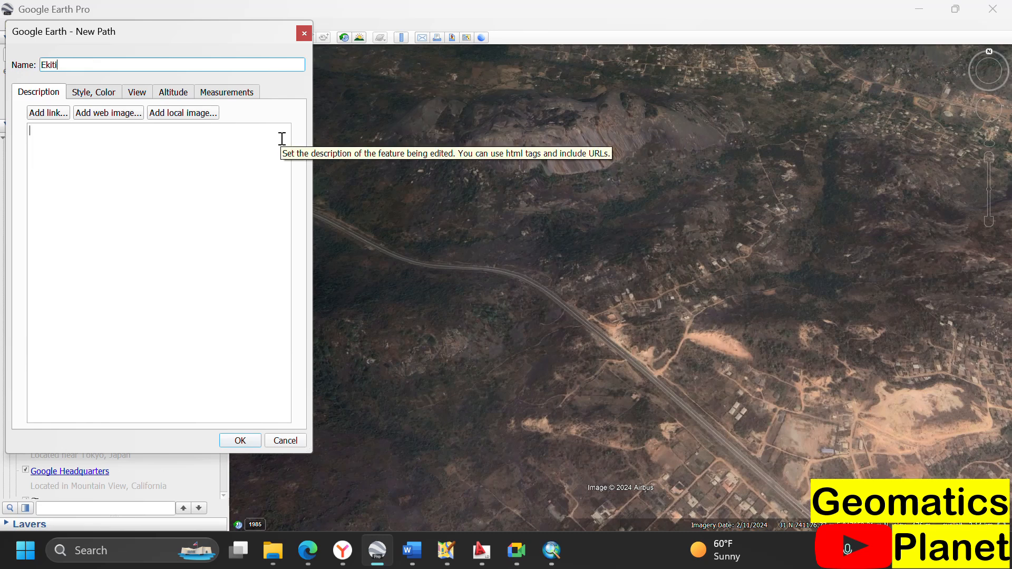
Step: Draw the path with four points from the forest south of the main road, across the road, up to the rocky hilltop, and save it
click(353, 411)
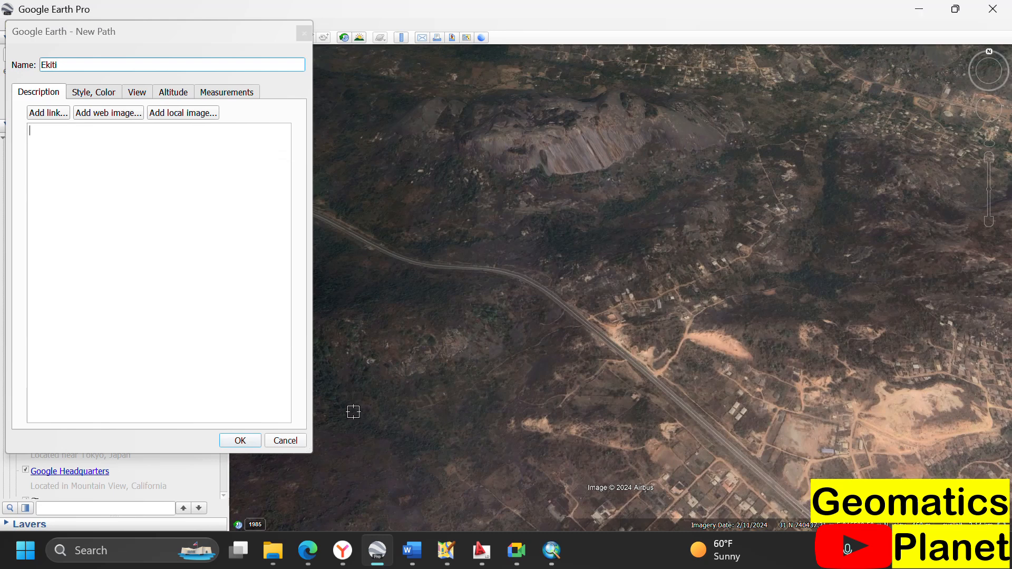
click(421, 305)
click(473, 206)
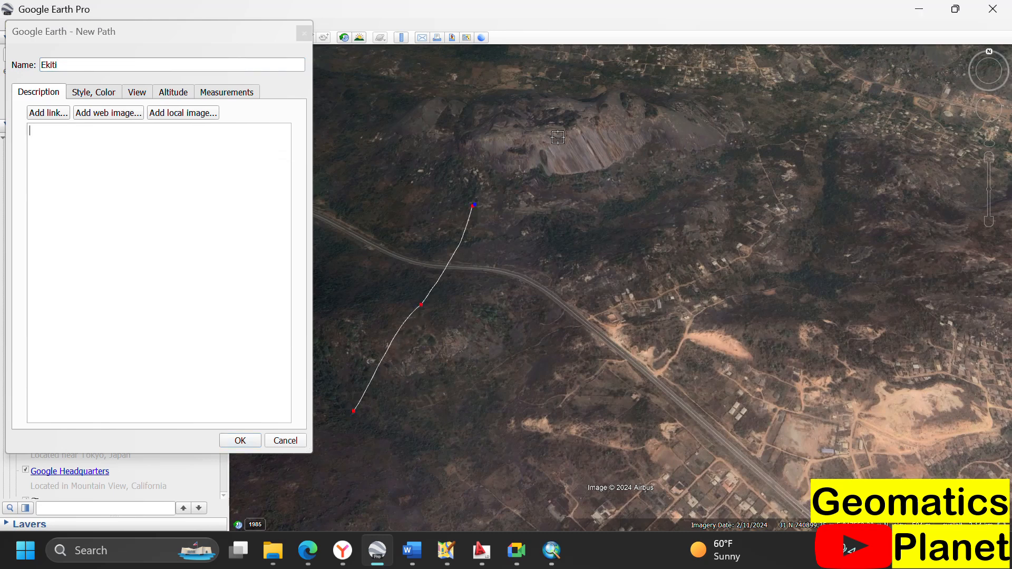
click(536, 108)
click(243, 444)
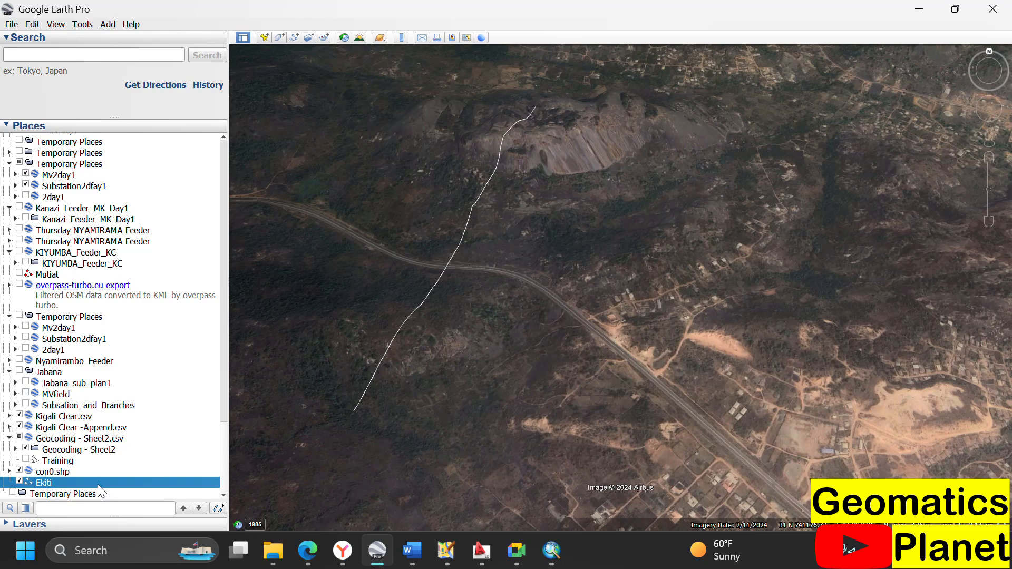
Step: Show the elevation profile of the Ekiti path, close it and display it again
right_click(97, 485)
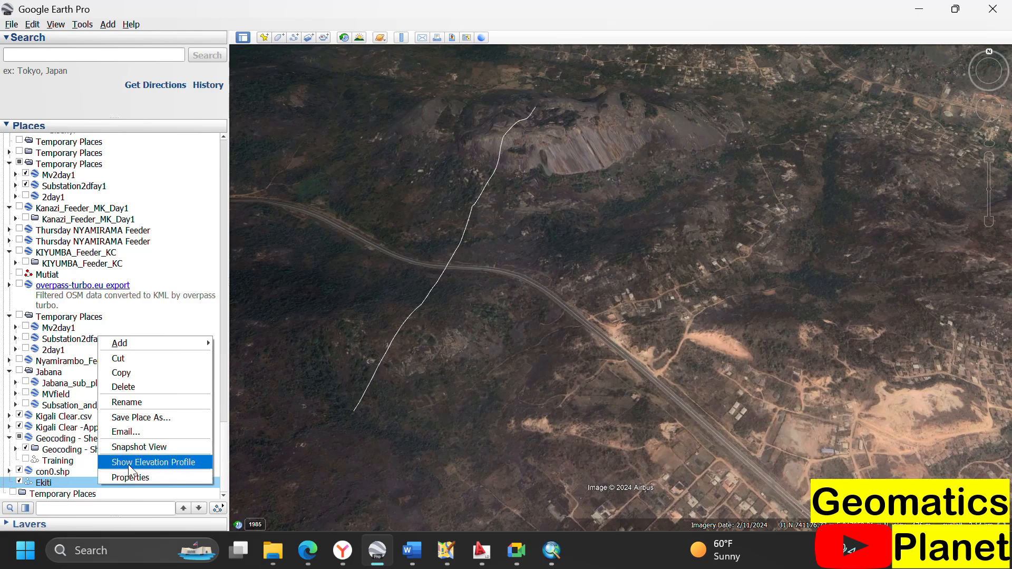
click(128, 463)
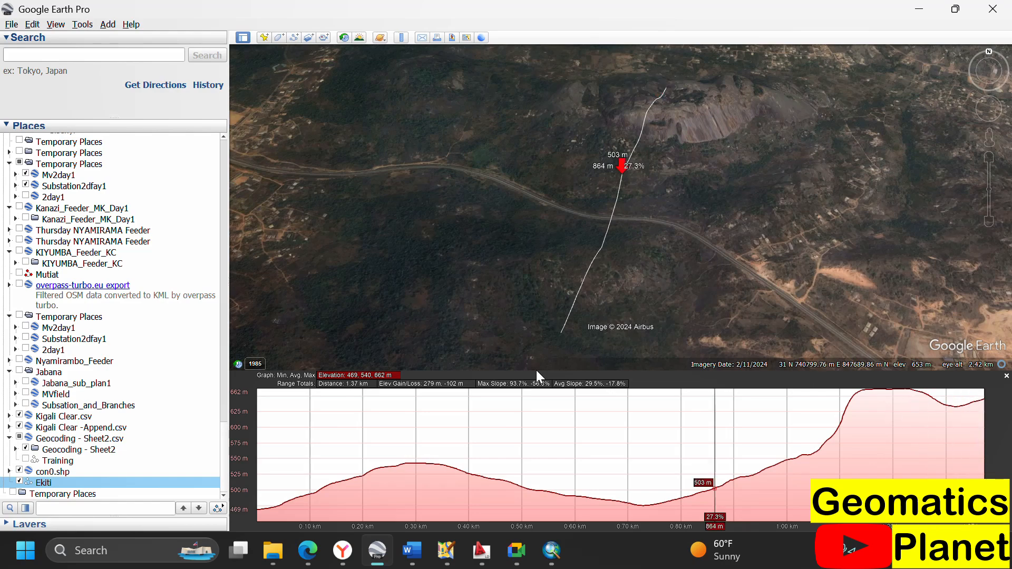
click(1007, 376)
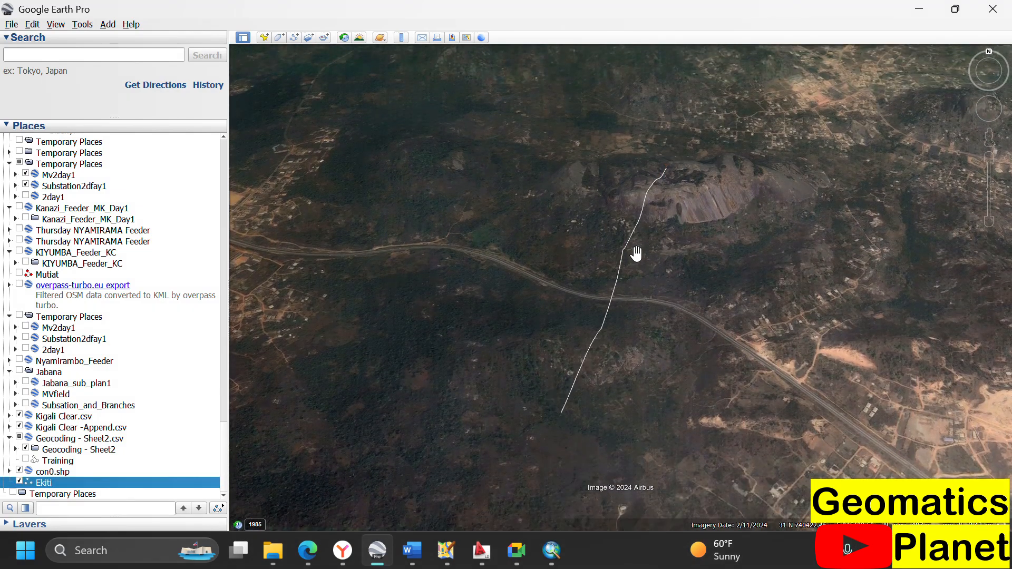
right_click(75, 483)
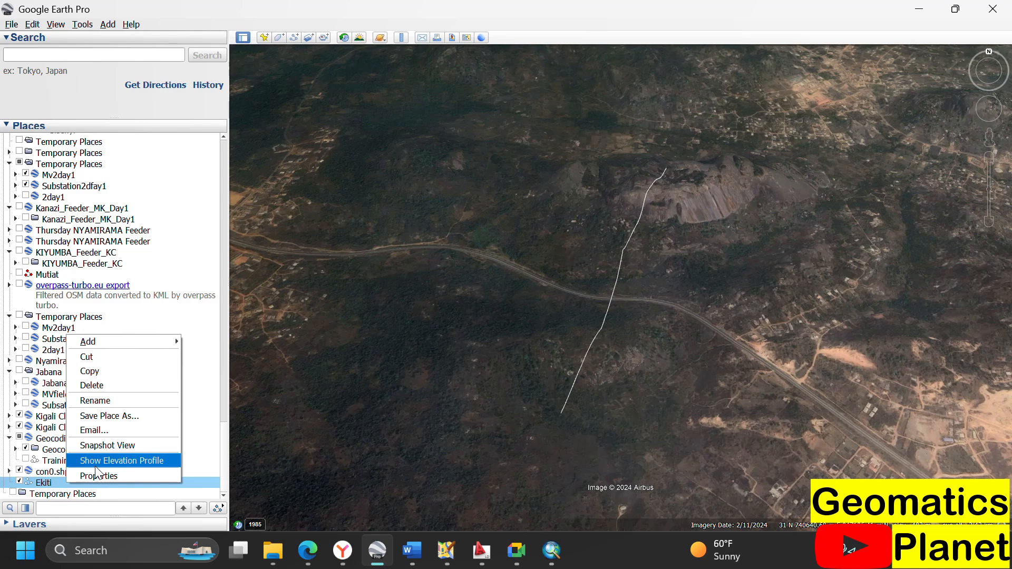
click(121, 461)
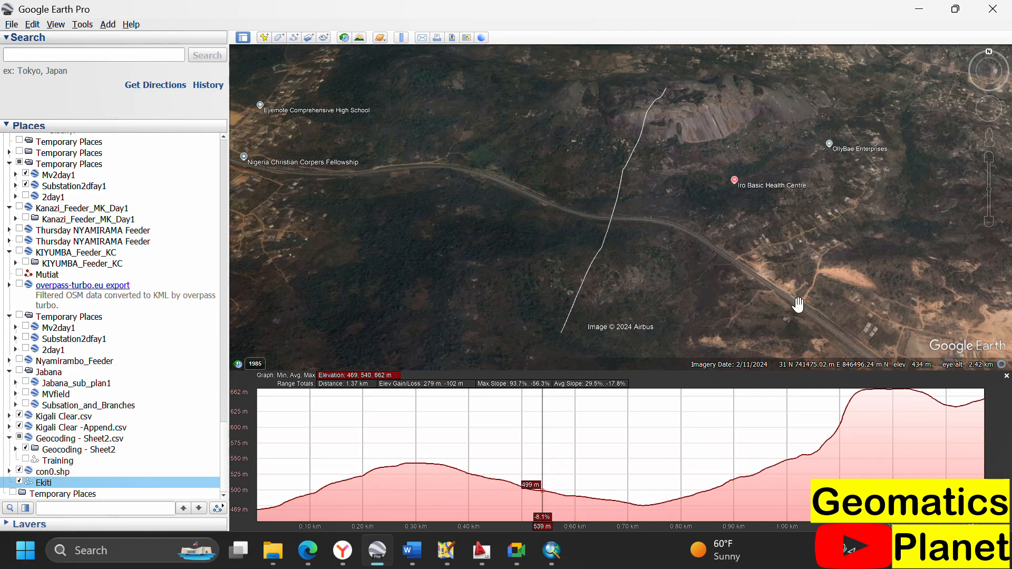
Step: Open the Ekiti path for editing and remove all of its existing points
right_click(117, 484)
click(147, 477)
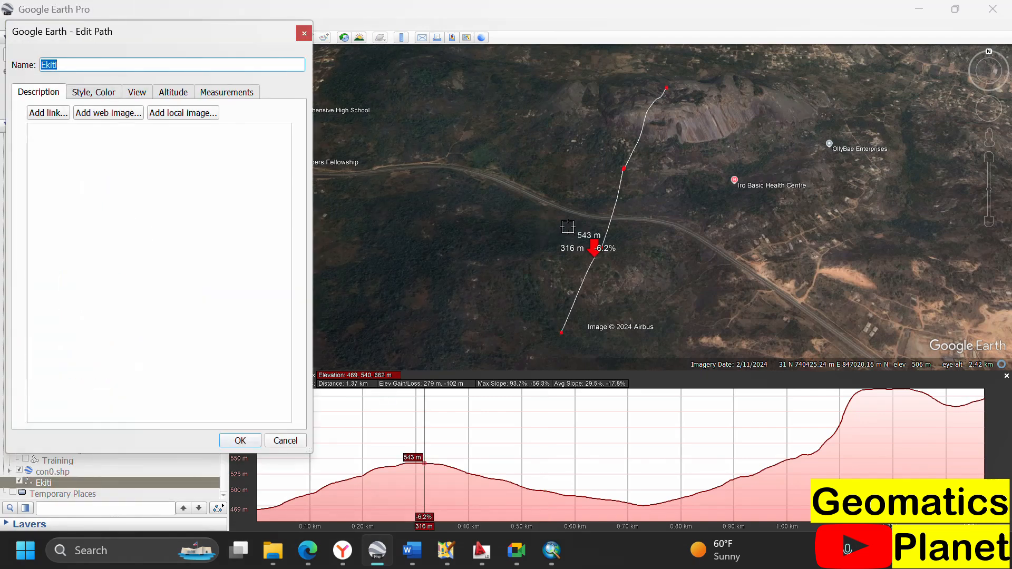
key(Delete)
right_click(567, 230)
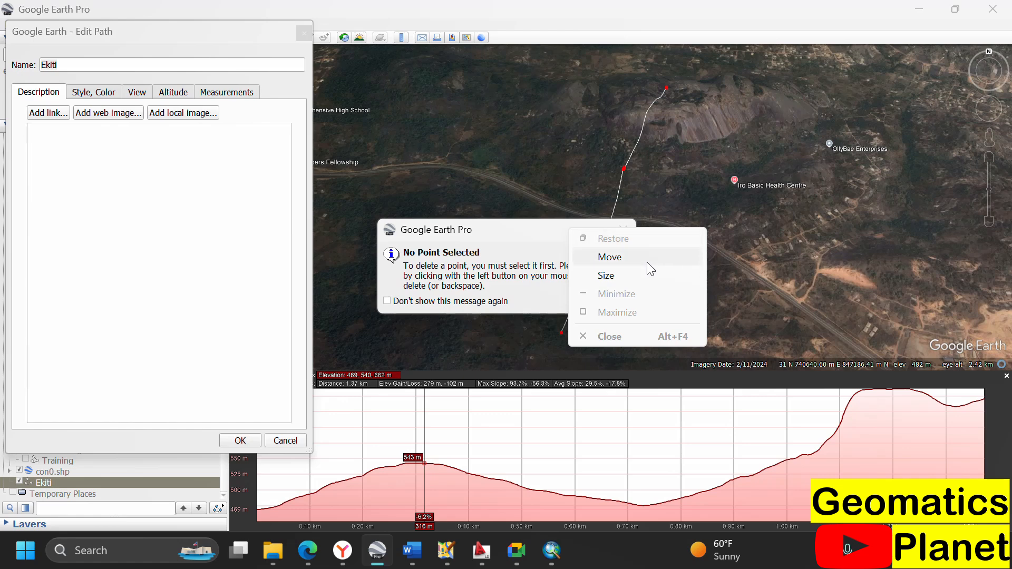
click(729, 202)
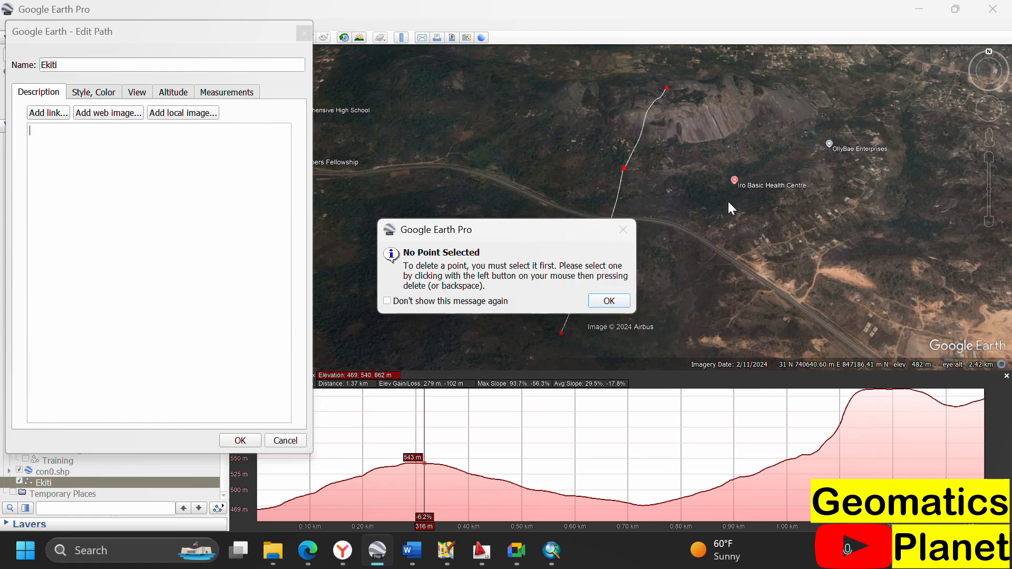
click(609, 301)
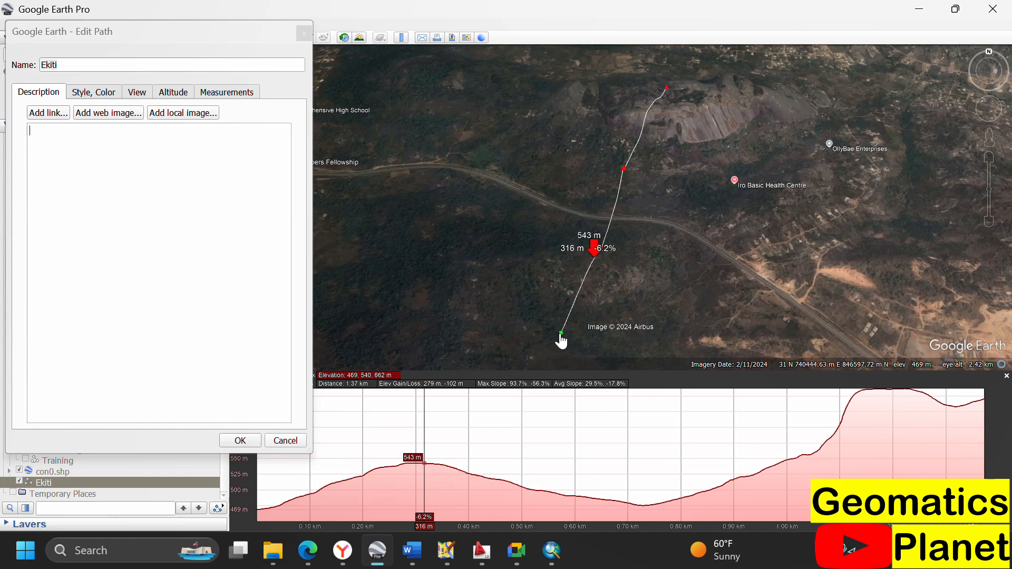
drag(561, 334, 602, 248)
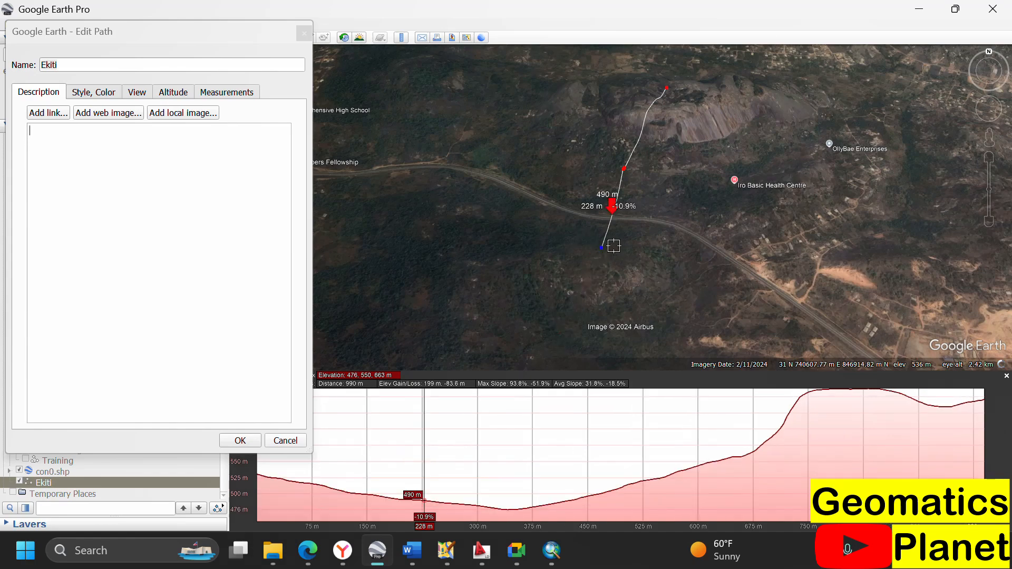
right_click(614, 246)
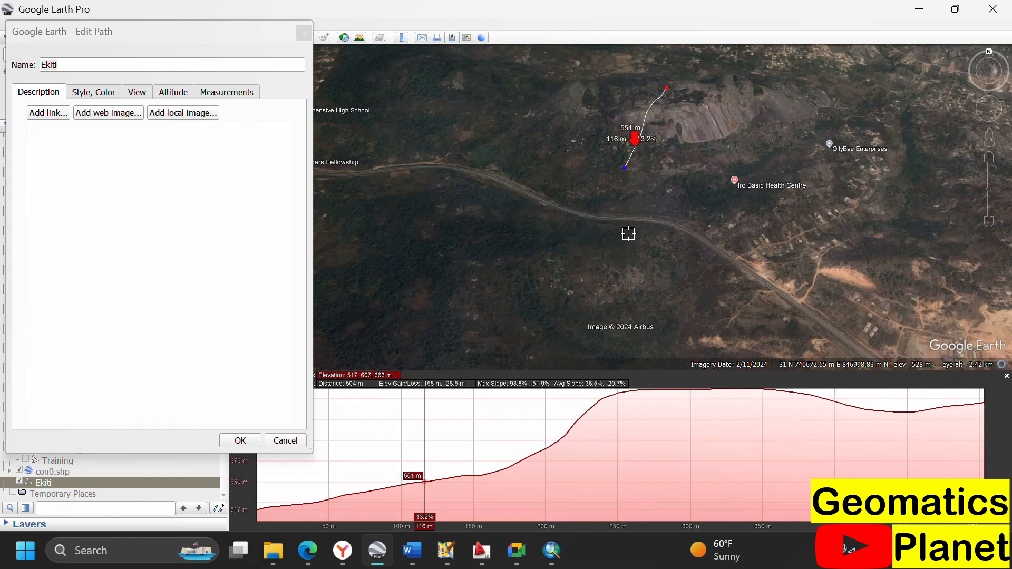
right_click(629, 235)
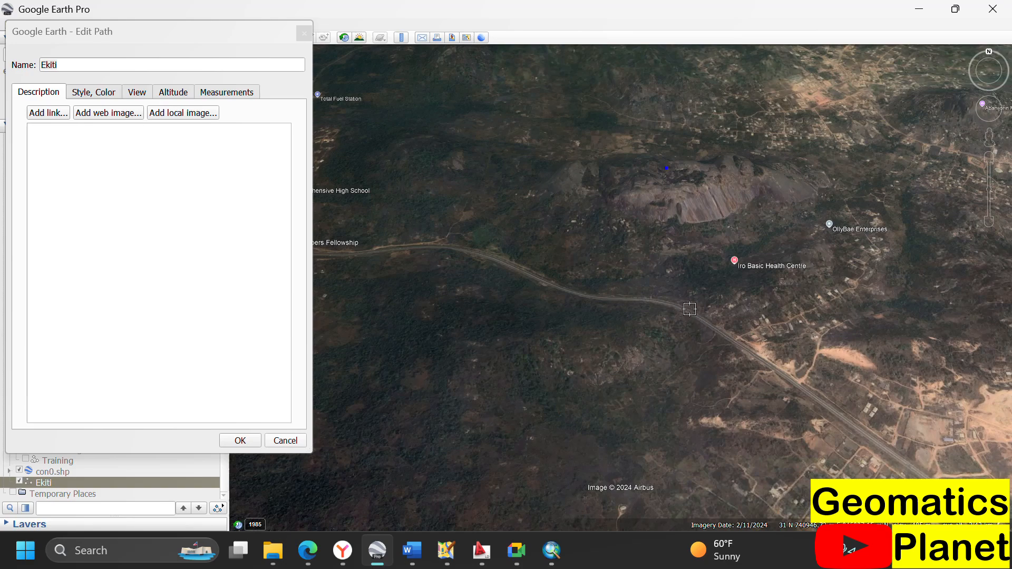
right_click(689, 281)
scroll(861, 435, up, 2)
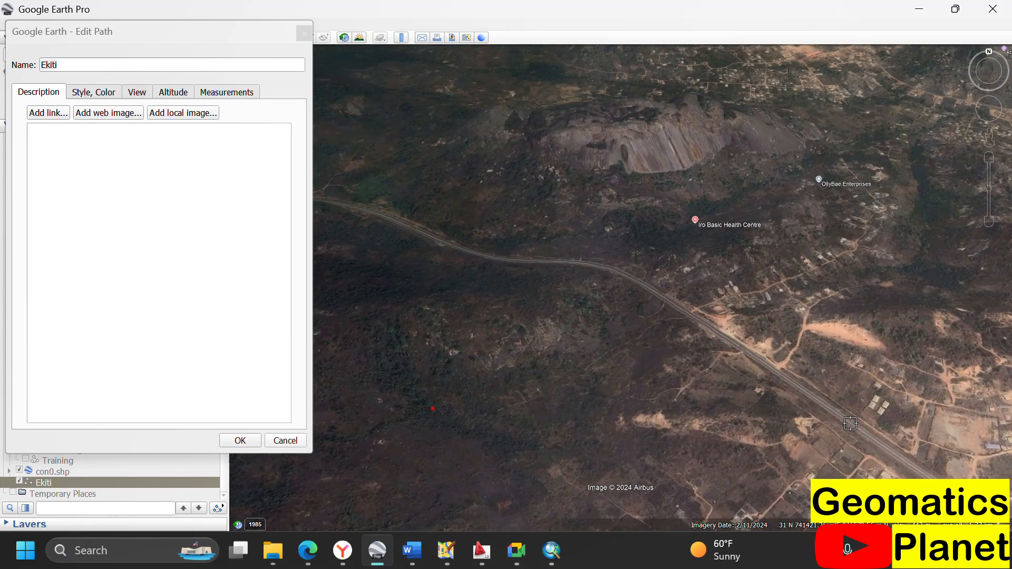
Step: Retrace the Ekiti path along the main road, from the settlement southeast of the hill westward to near Nigeria Christian Corpers Fellowship, and save it
click(860, 429)
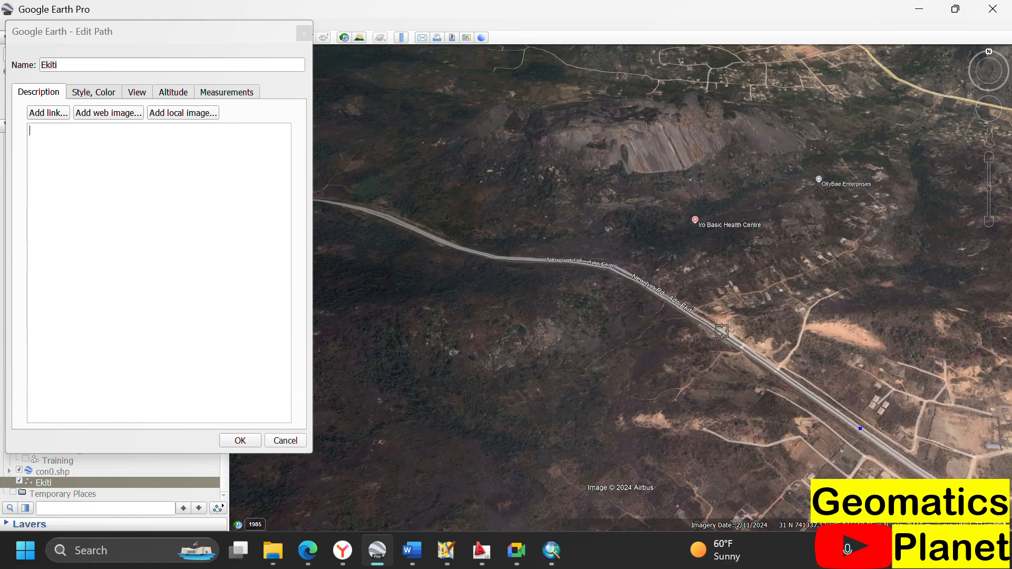
click(721, 331)
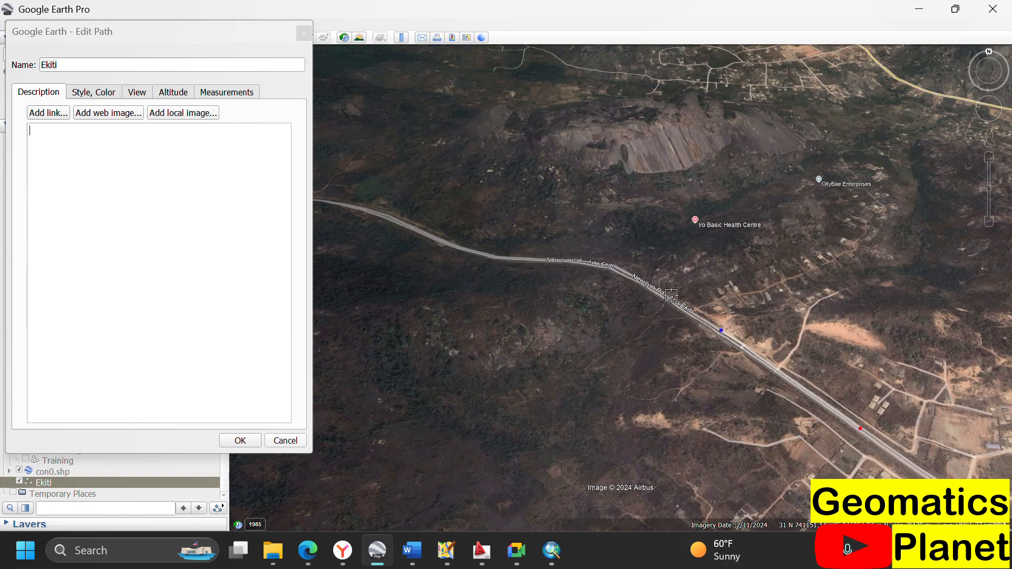
click(636, 275)
click(608, 263)
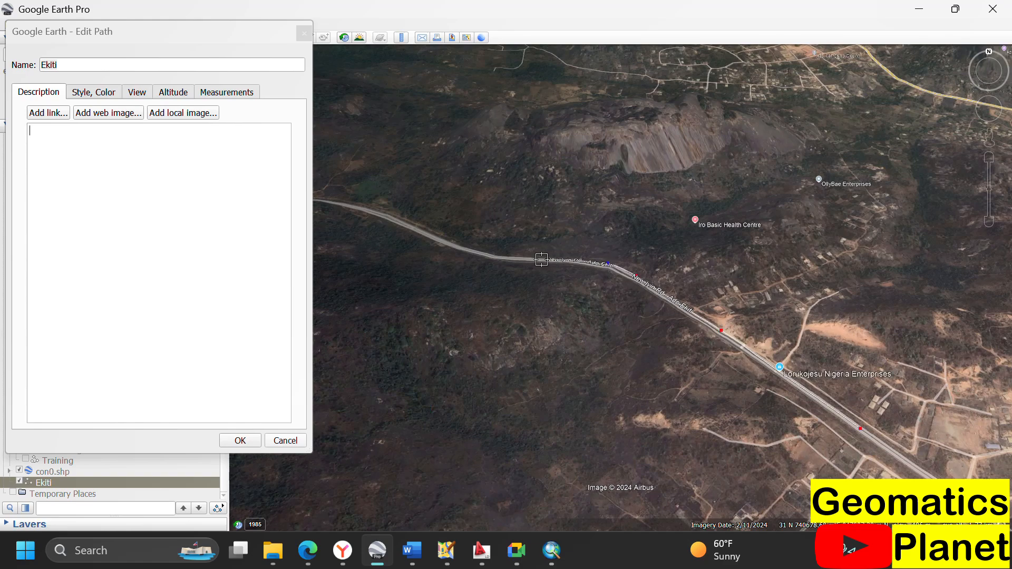
click(541, 258)
click(498, 256)
scroll(587, 251, down, 3)
scroll(586, 251, up, 3)
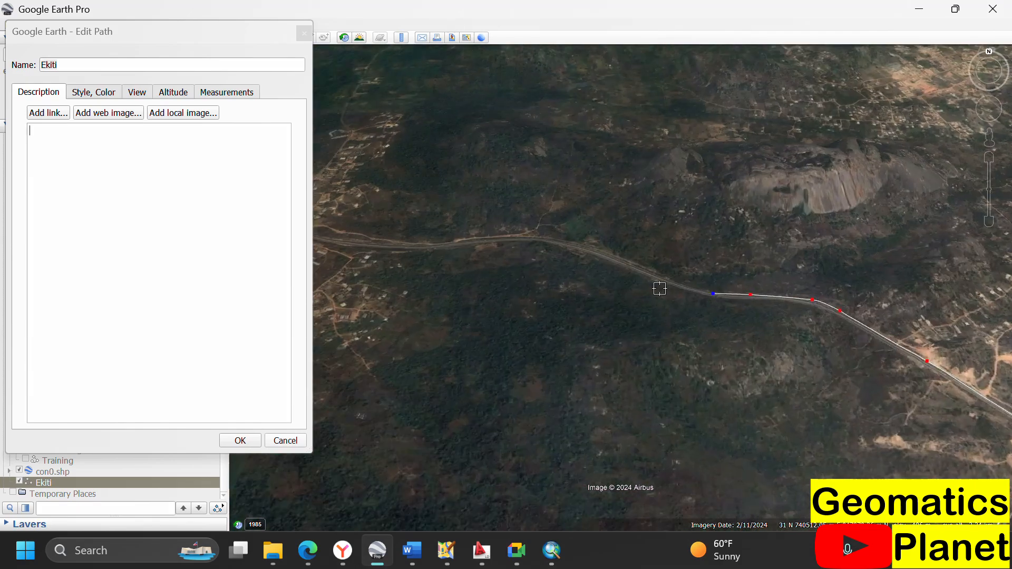
click(676, 284)
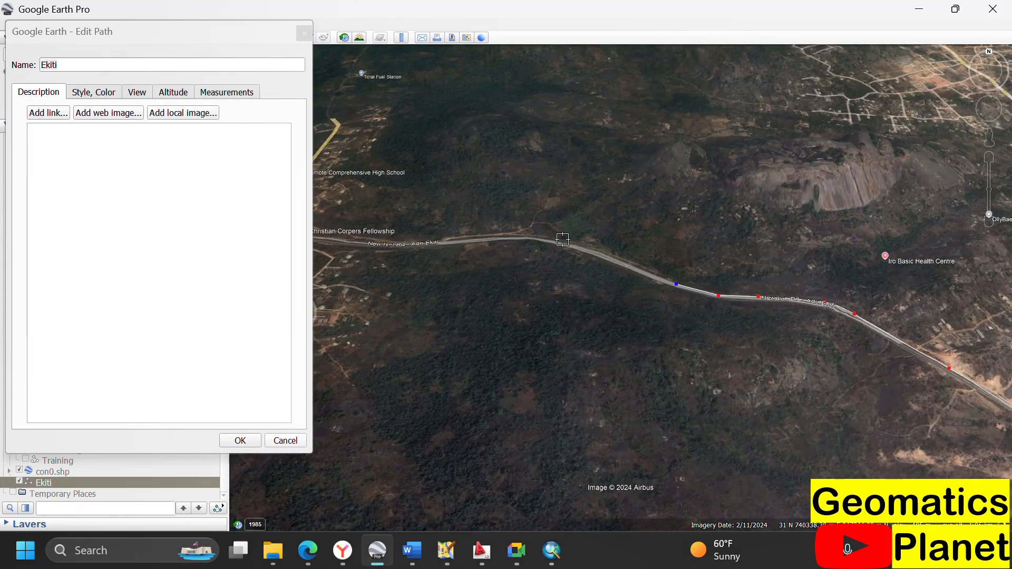
click(587, 252)
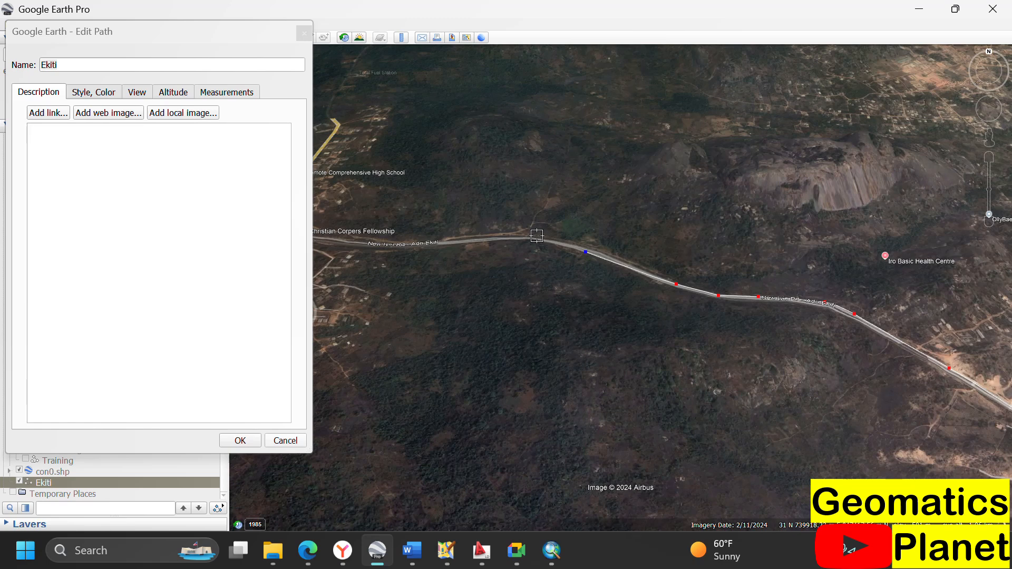
click(537, 236)
click(440, 241)
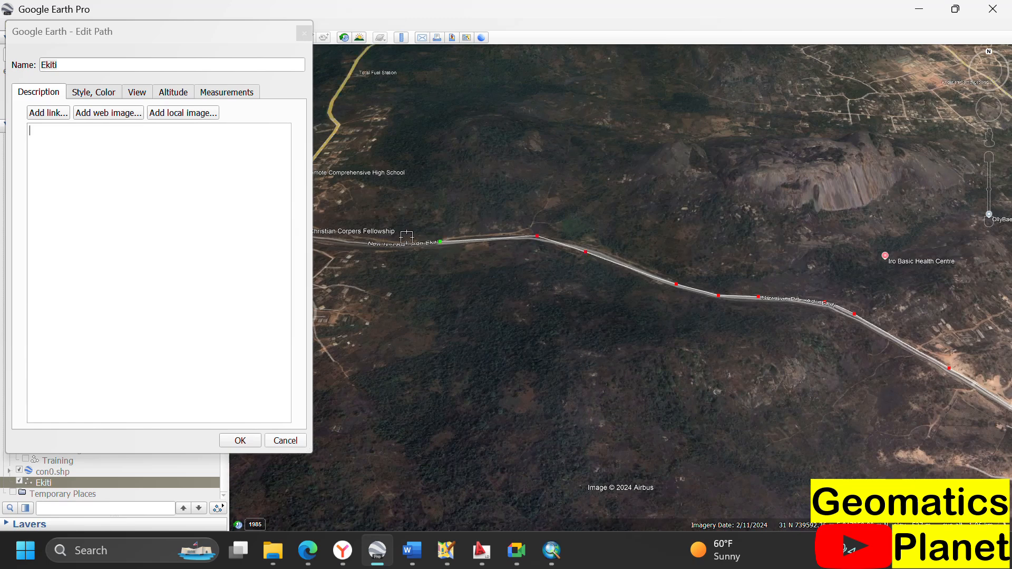
click(379, 243)
click(361, 239)
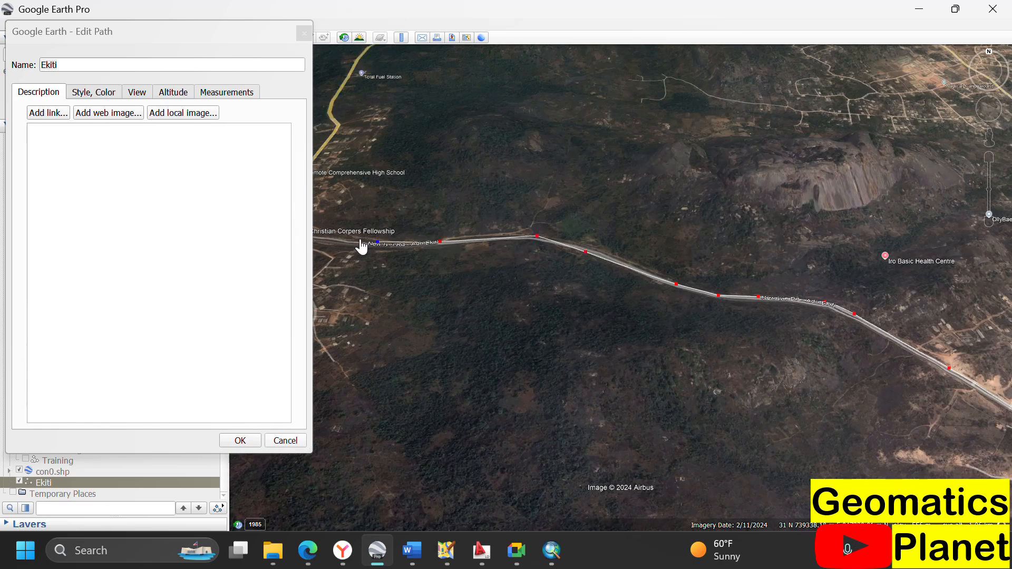
click(240, 440)
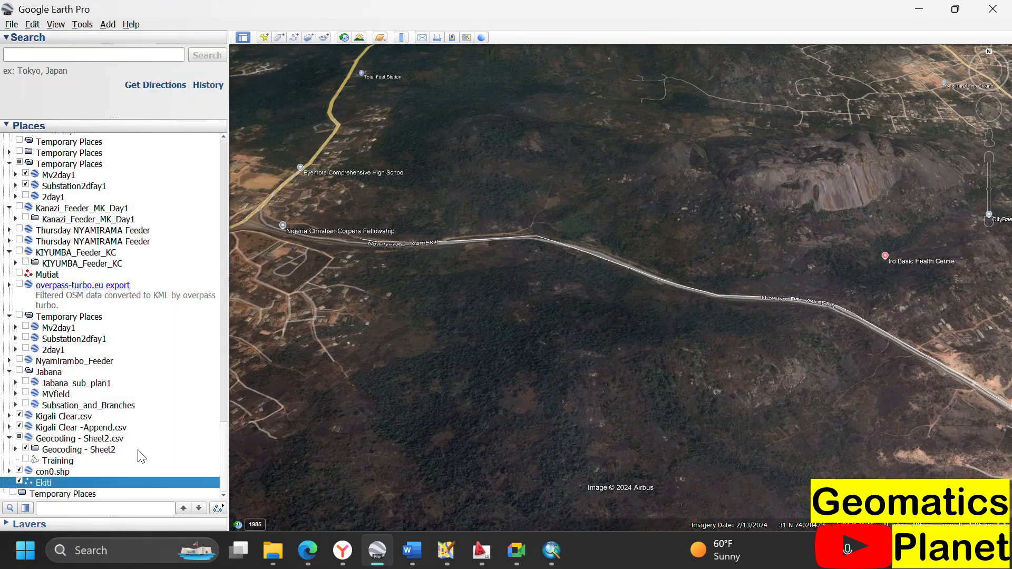
Step: Show the elevation profile of the Ekiti path retraced along the main road
right_click(95, 482)
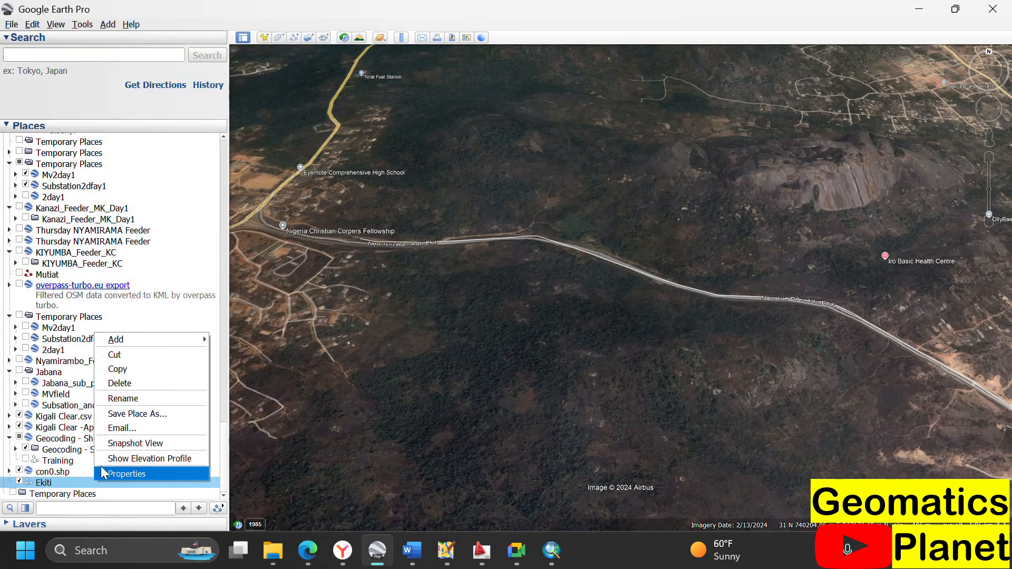
click(103, 461)
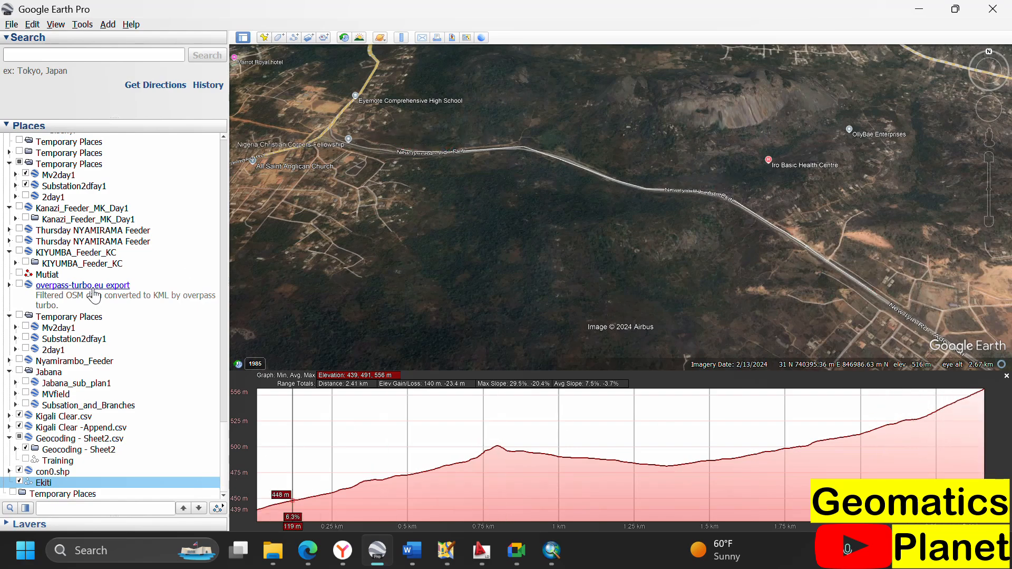
Step: Open the Ekiti path for editing and delete all points of its route along the main road
right_click(166, 478)
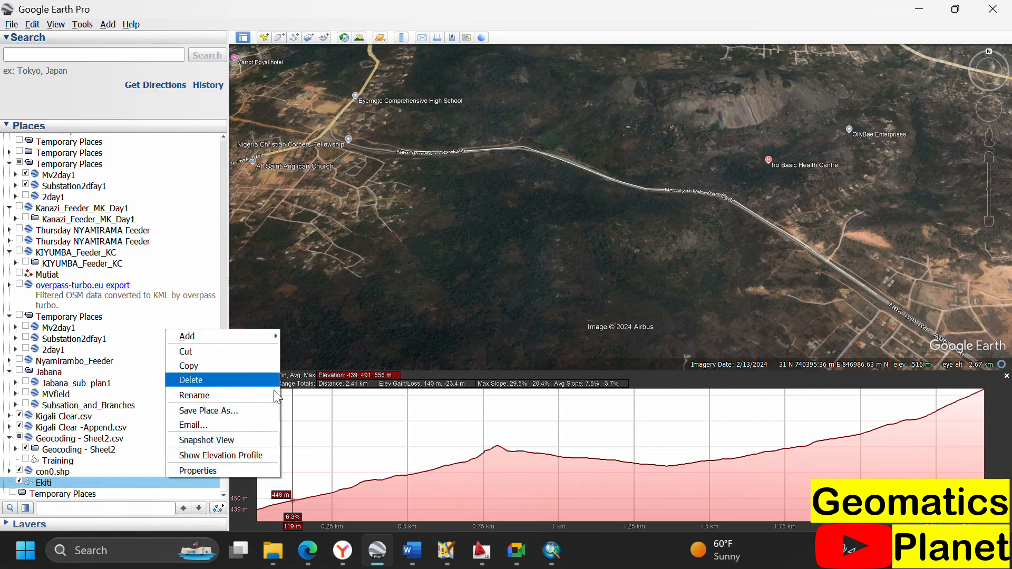
click(216, 470)
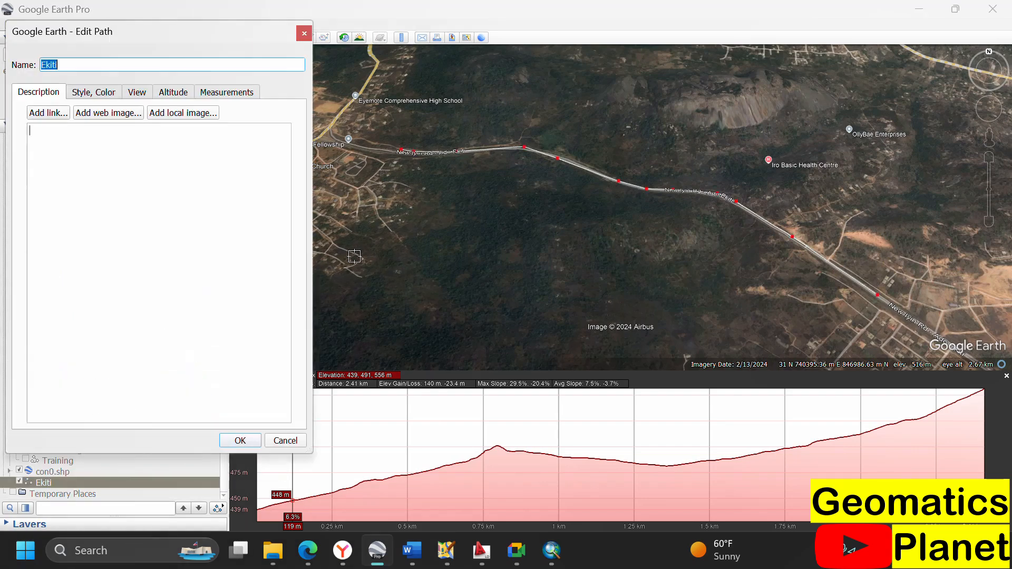
click(400, 149)
right_click(448, 184)
right_click(450, 185)
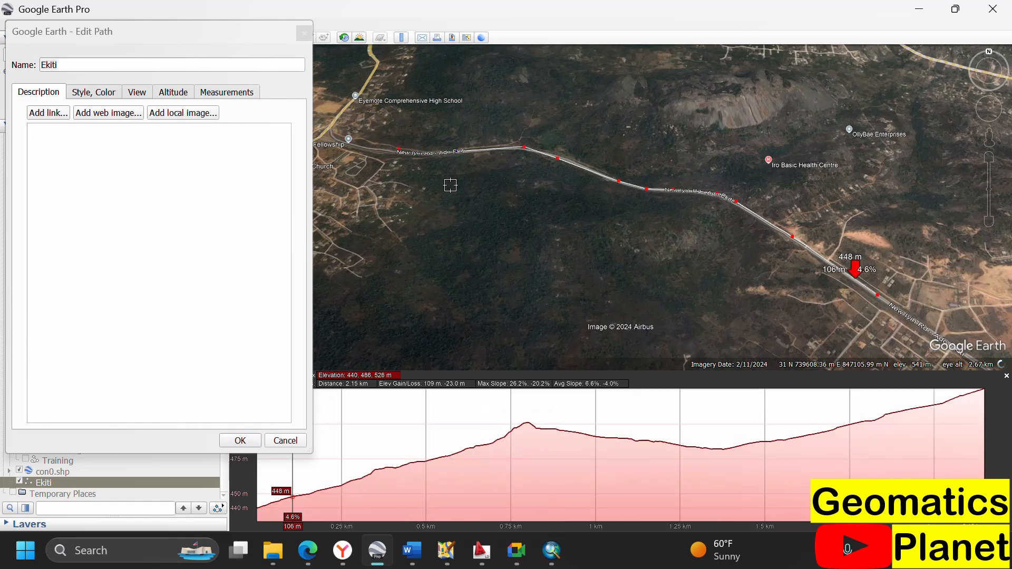
right_click(450, 185)
right_click(451, 186)
right_click(451, 186)
right_click(451, 185)
right_click(450, 186)
right_click(451, 185)
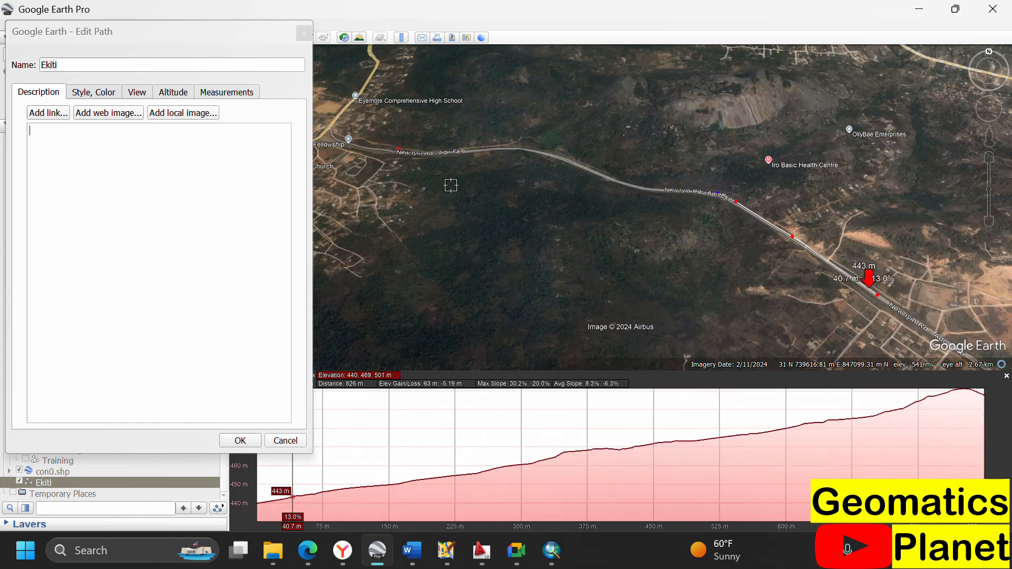
right_click(450, 186)
right_click(451, 185)
right_click(451, 185)
right_click(451, 186)
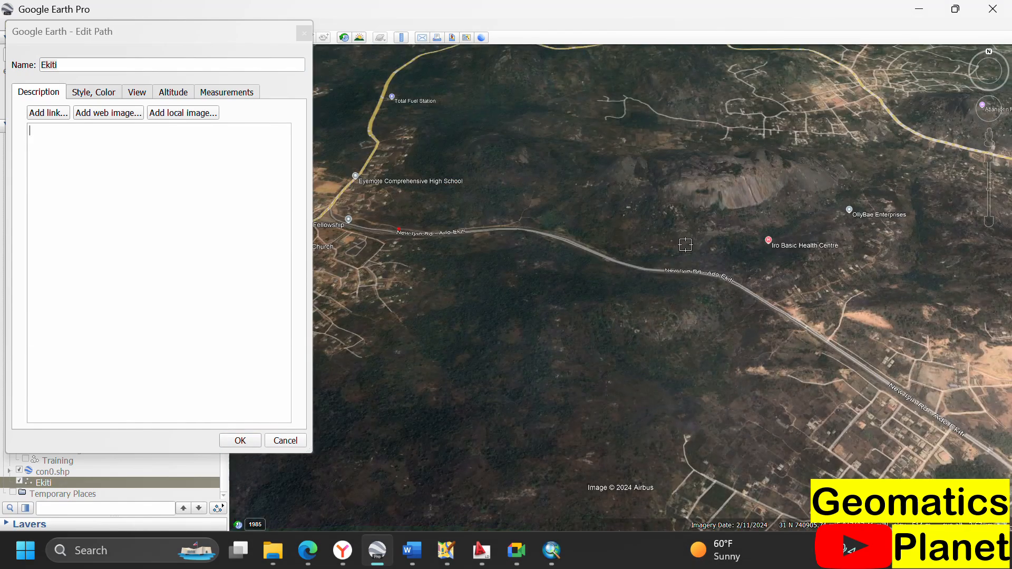
Step: Plot new Ekiti path points across the rocky hill north of the road, looping around its south and west sides to the north edge
scroll(665, 366, down, 2)
scroll(649, 267, up, 2)
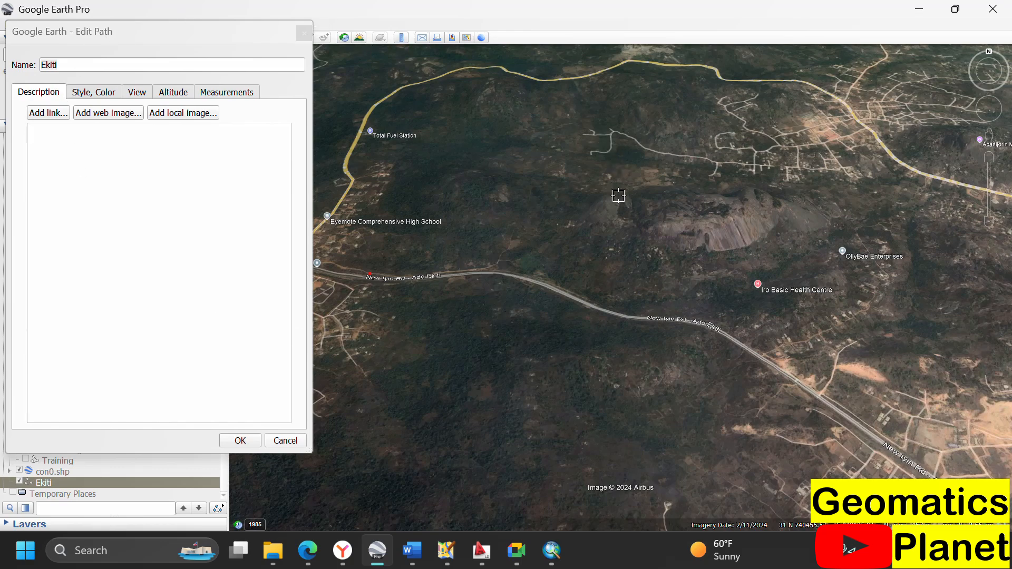
click(680, 204)
click(700, 230)
click(736, 227)
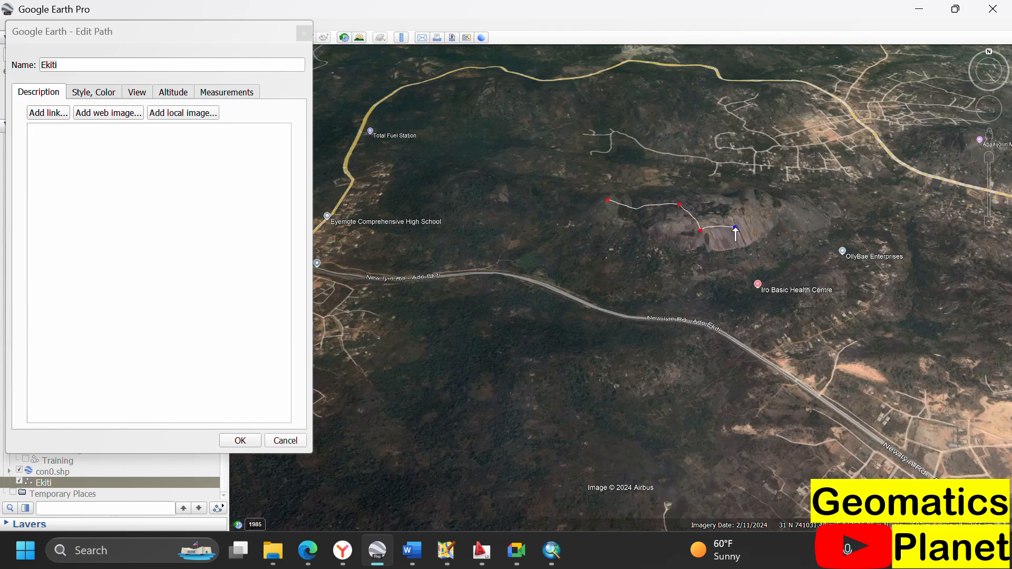
click(720, 273)
click(681, 274)
click(635, 262)
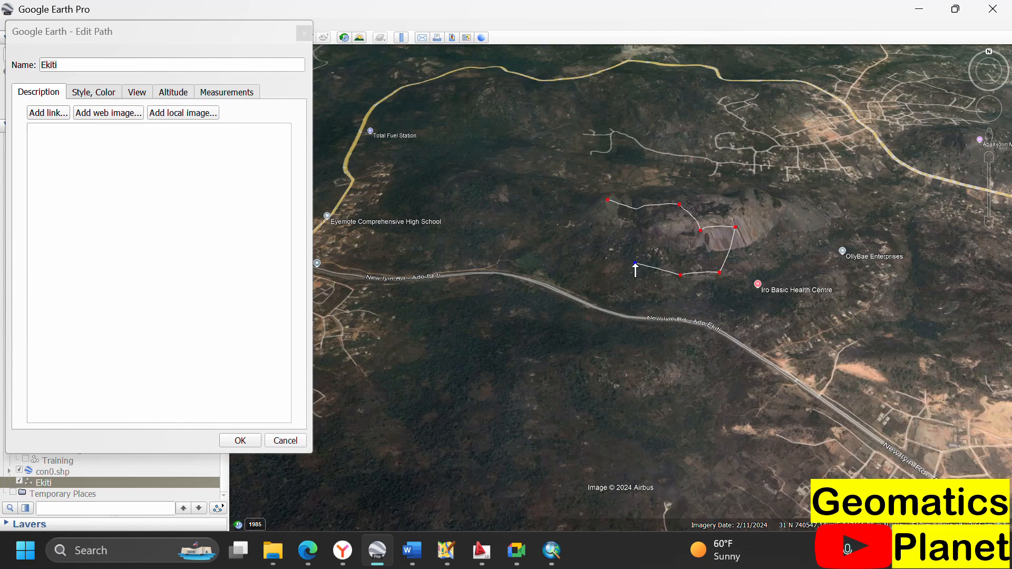
click(596, 242)
click(599, 201)
click(656, 170)
click(734, 170)
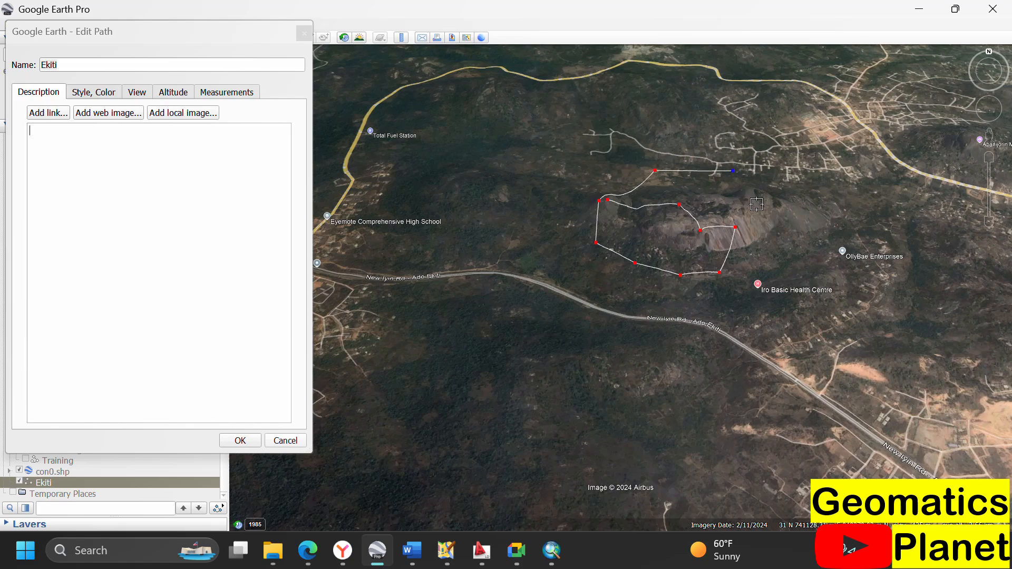
Step: Extend the Ekiti path down the hill's east side, back over the summit to the western slope and around the northwest edge
click(759, 205)
click(776, 237)
click(760, 263)
click(742, 208)
click(698, 189)
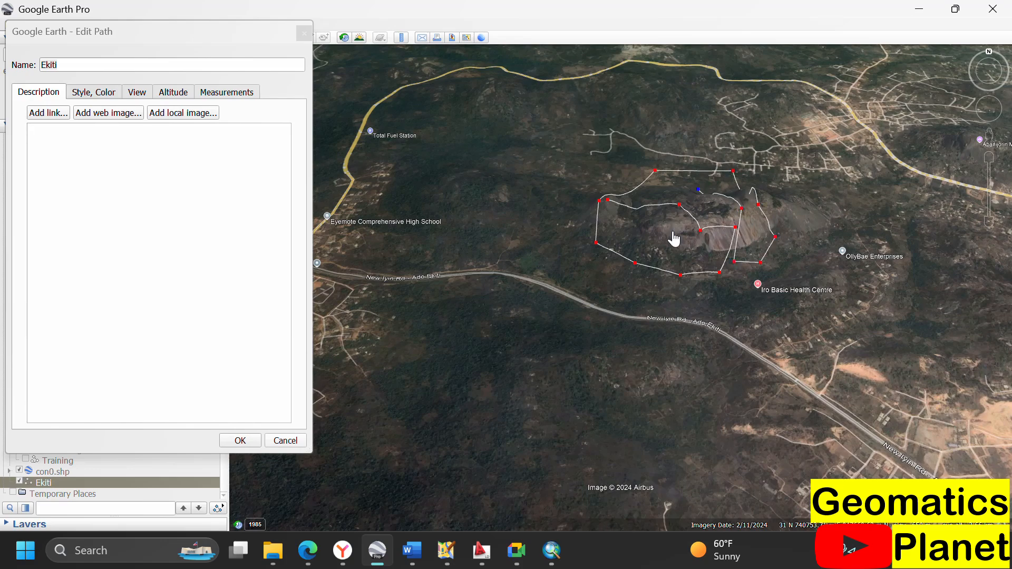
click(673, 223)
click(668, 241)
click(650, 243)
click(642, 230)
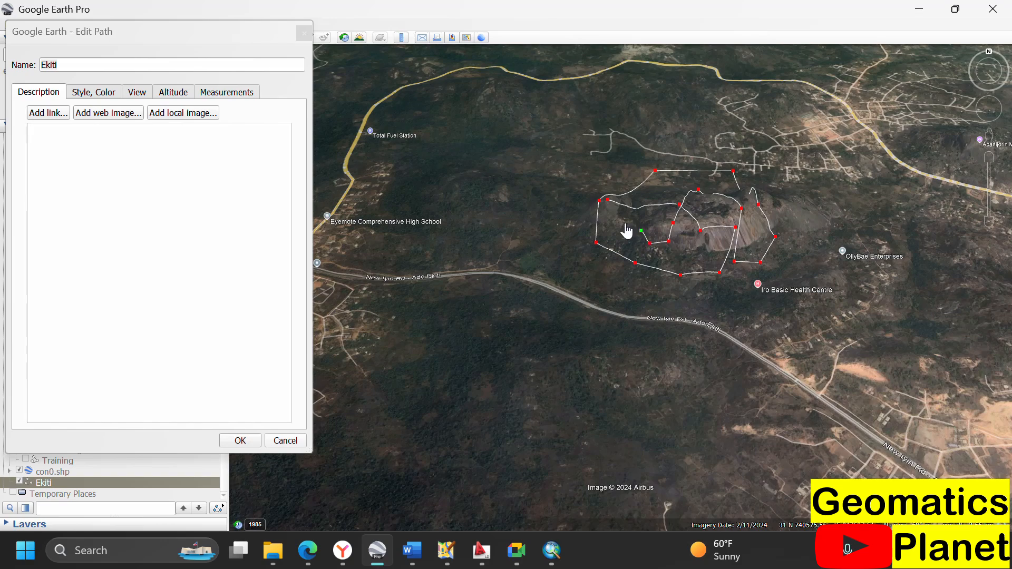
click(616, 221)
click(640, 188)
scroll(695, 176, up, 3)
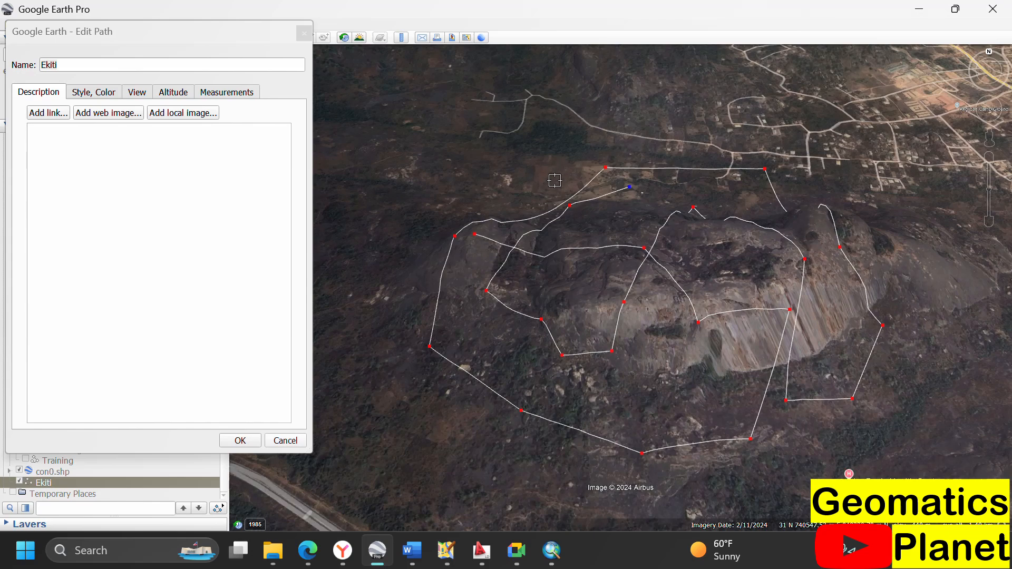
click(543, 208)
click(571, 226)
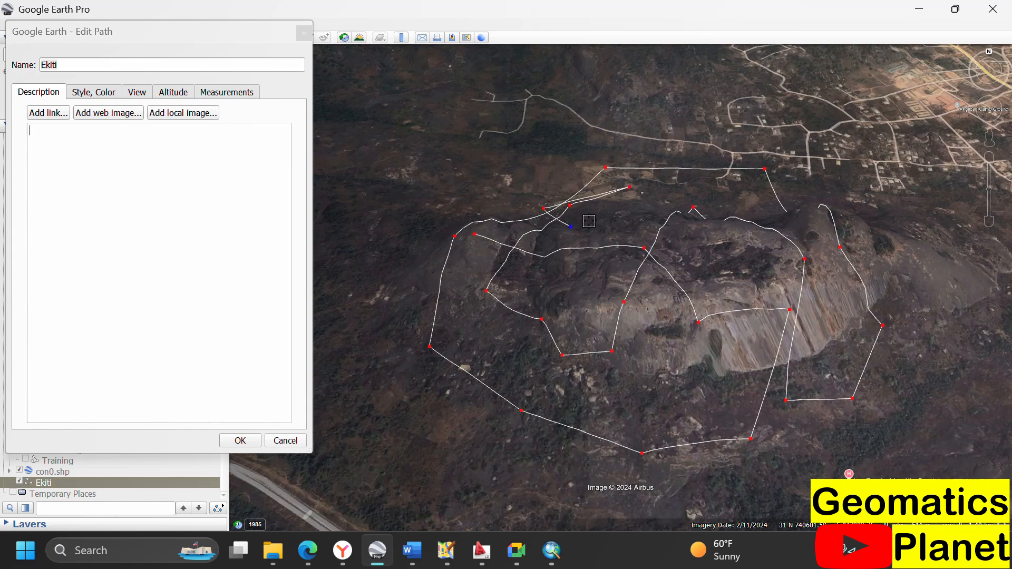
click(616, 158)
Step: Draw dense overlapping freehand loops of the Ekiti path around and across the whole rocky hill to cover its surface with points
click(615, 157)
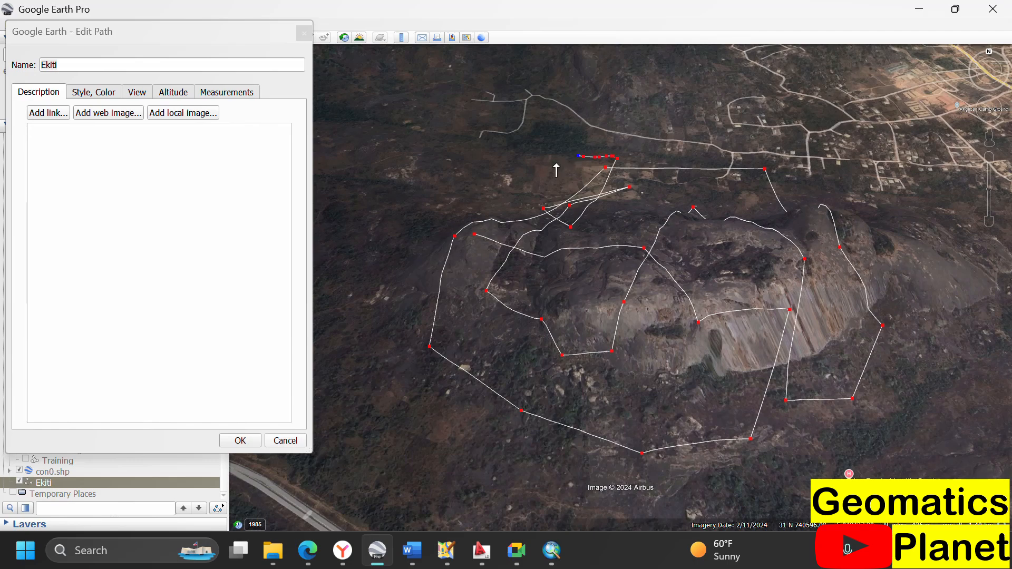
mouse_move(524, 319)
mouse_down()
mouse_move(691, 389)
mouse_move(795, 348)
mouse_move(771, 238)
mouse_move(649, 236)
mouse_up()
mouse_move(582, 295)
mouse_down()
mouse_move(590, 398)
mouse_move(747, 453)
mouse_move(803, 423)
mouse_up()
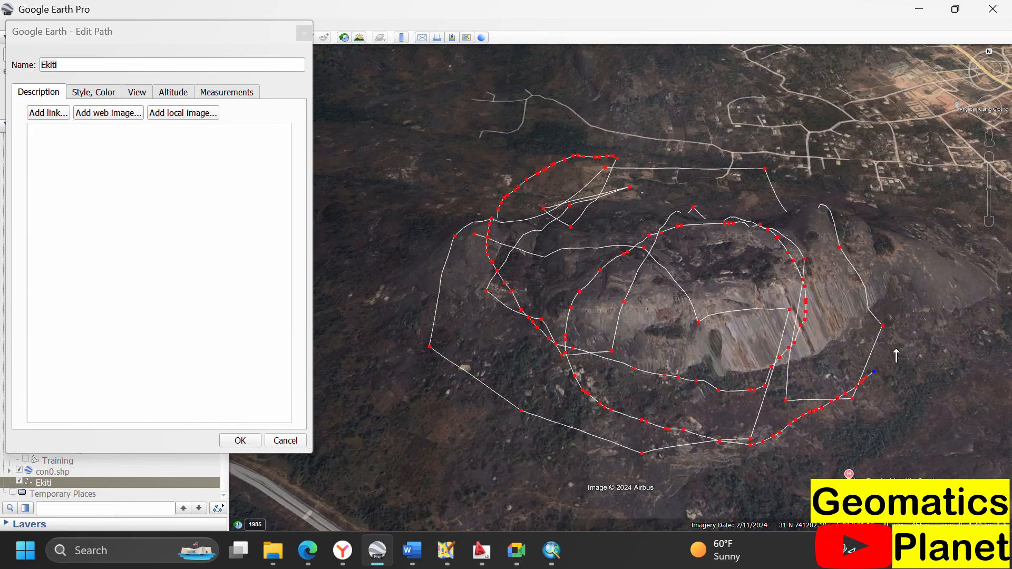
drag(897, 356, 928, 318)
mouse_move(824, 187)
mouse_down()
mouse_move(674, 176)
mouse_move(586, 186)
mouse_up()
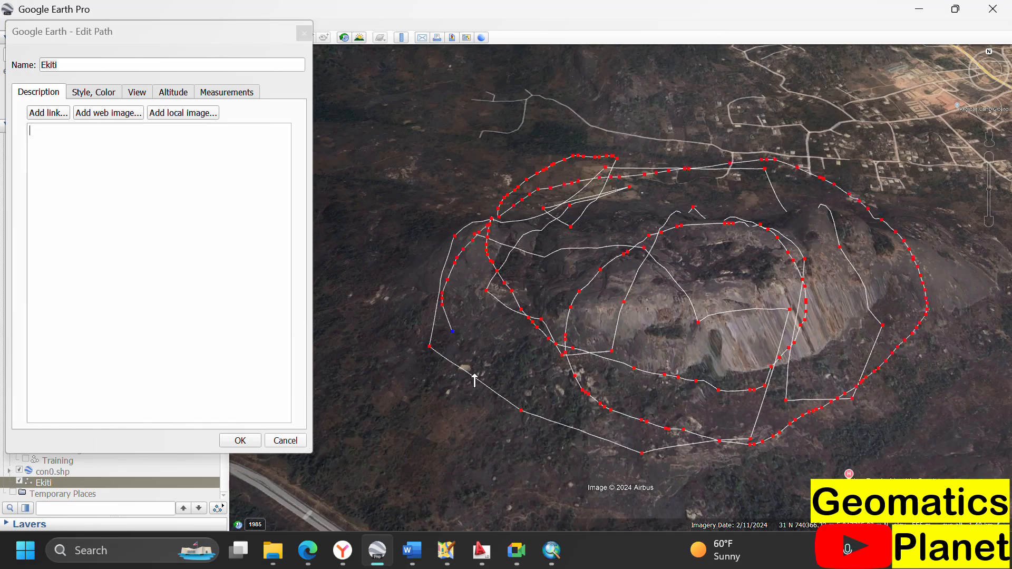
mouse_move(475, 380)
mouse_down()
mouse_move(695, 430)
mouse_move(784, 337)
mouse_move(717, 290)
mouse_move(483, 329)
mouse_move(454, 262)
mouse_up()
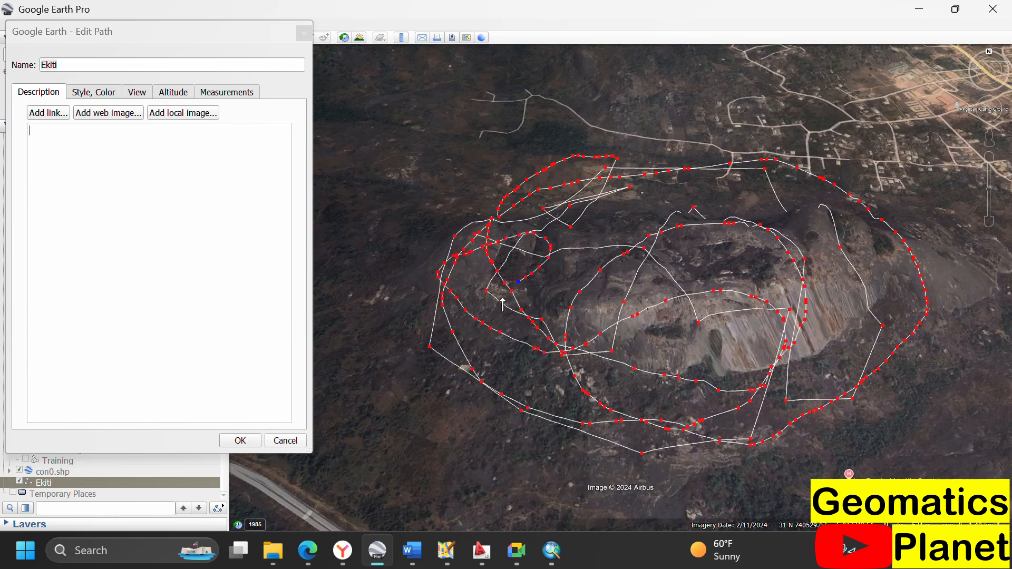
mouse_move(514, 381)
mouse_down()
mouse_move(601, 401)
mouse_move(740, 271)
mouse_up()
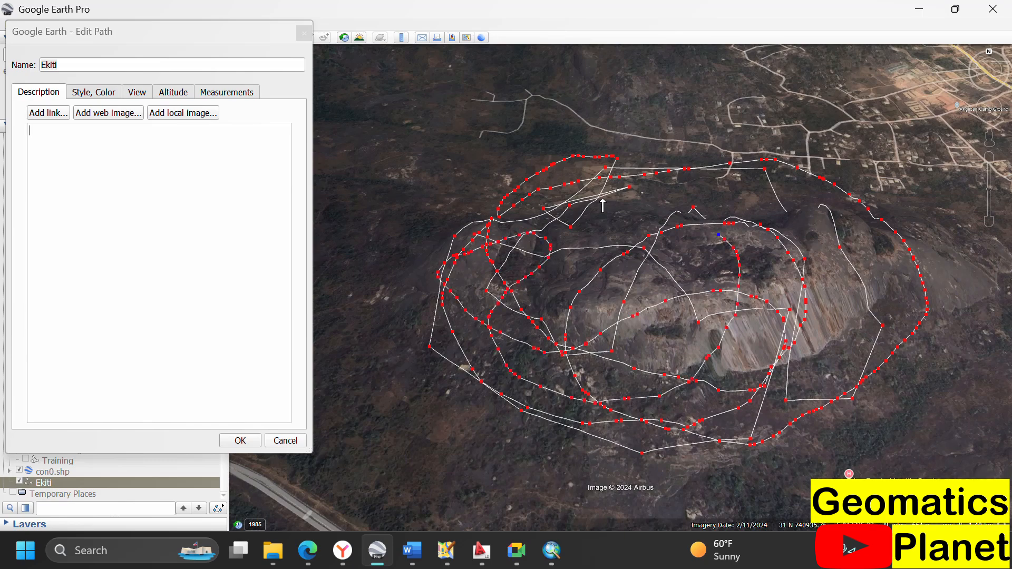
drag(603, 200, 607, 230)
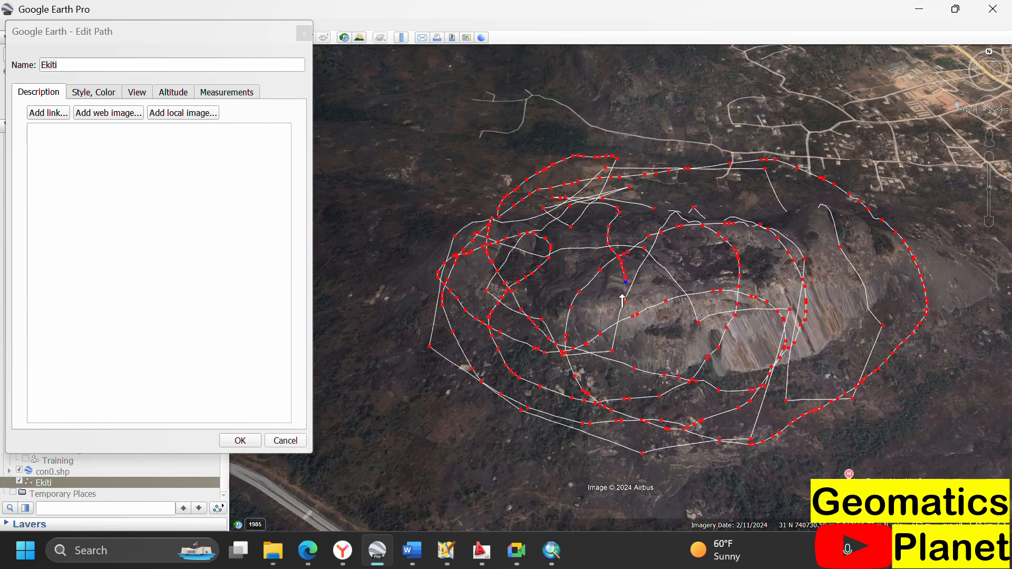
mouse_move(638, 351)
mouse_down()
mouse_move(654, 376)
mouse_move(652, 401)
mouse_up()
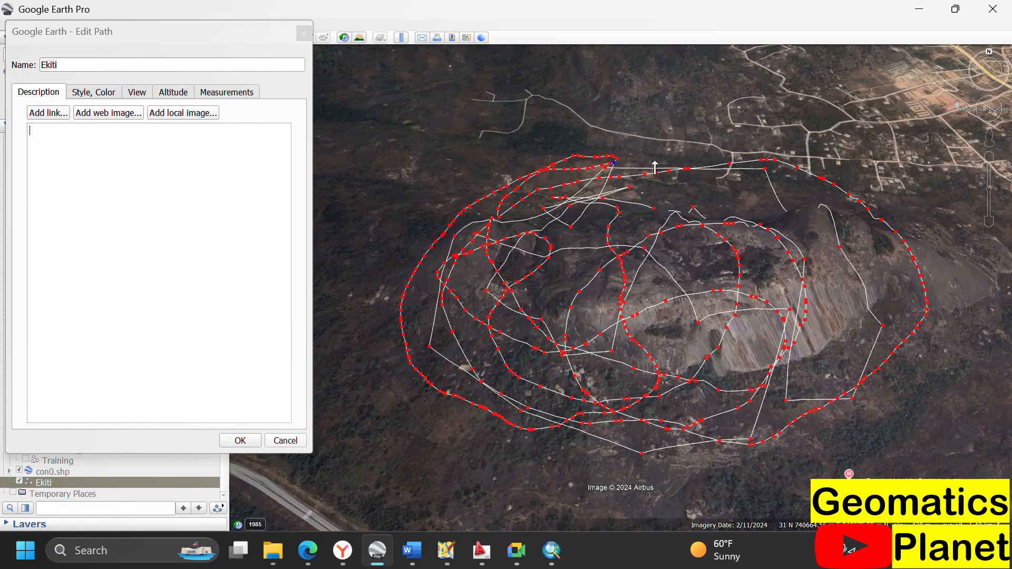
drag(655, 168, 731, 153)
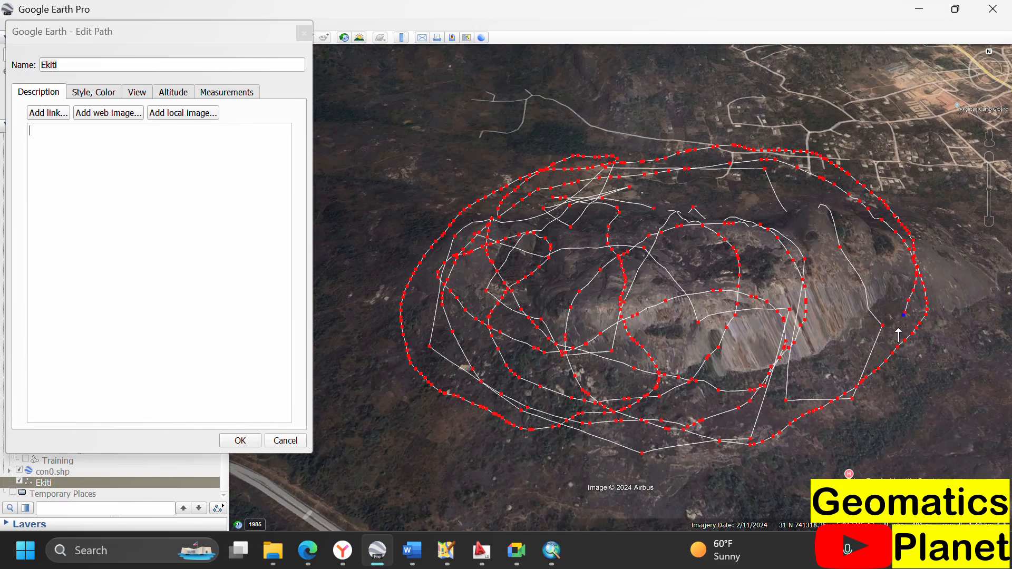
drag(804, 396, 771, 406)
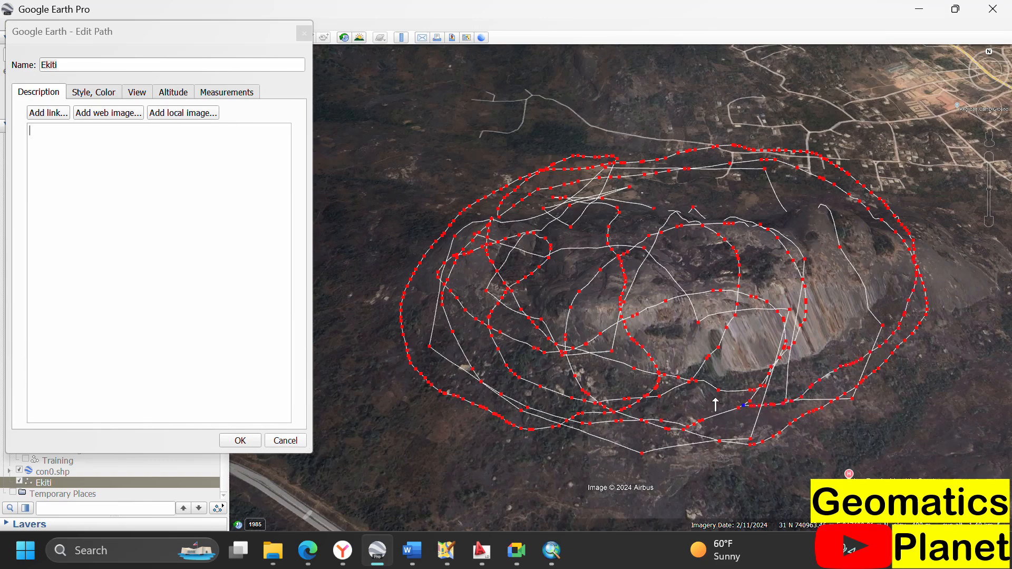
drag(563, 394, 496, 367)
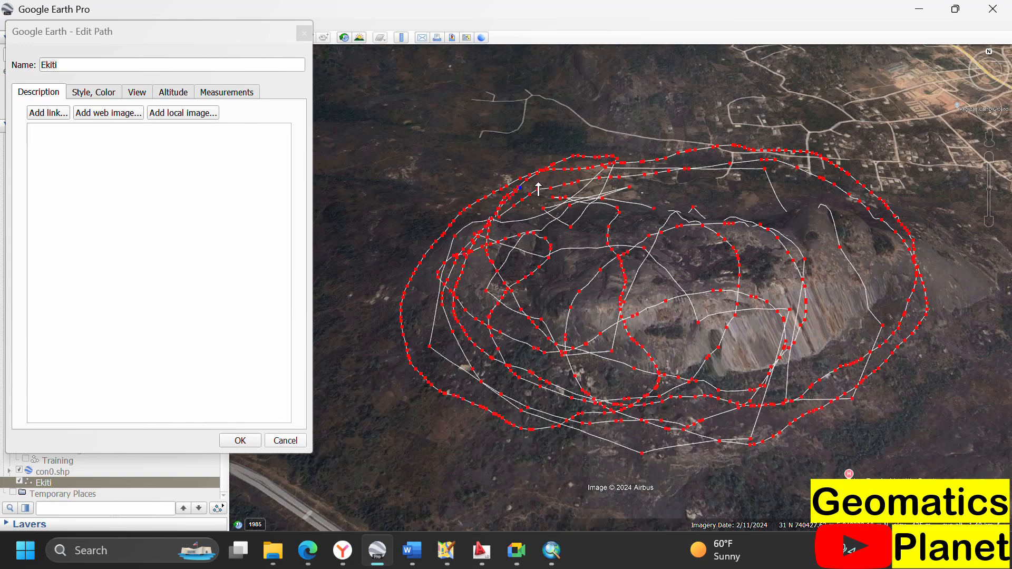
drag(538, 183, 565, 194)
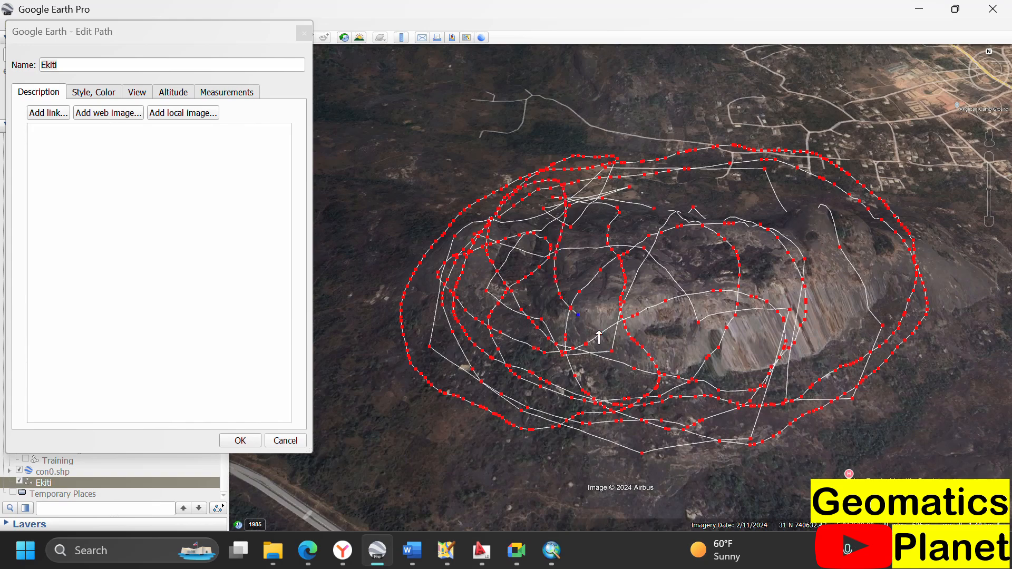
drag(600, 337, 649, 324)
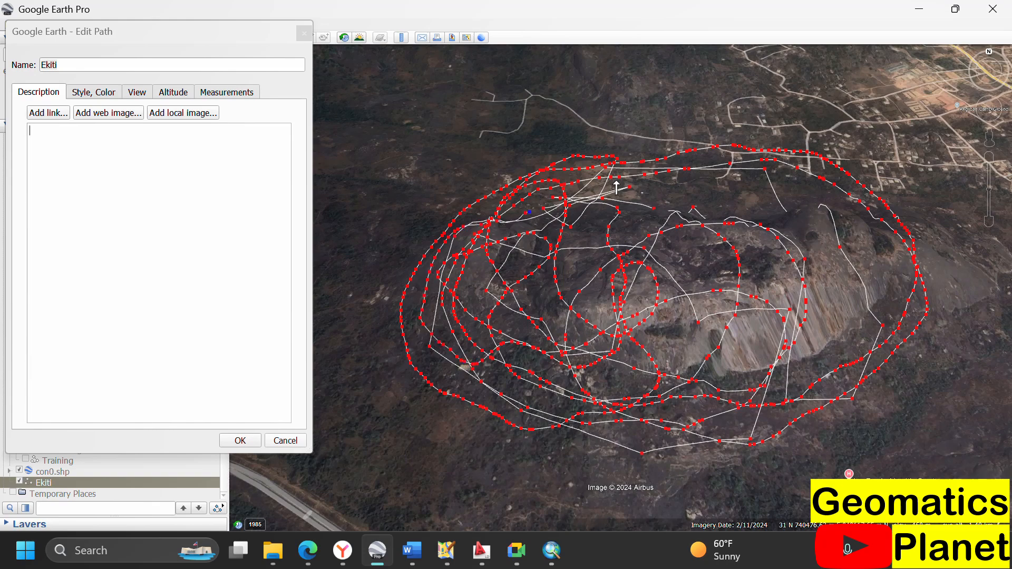
mouse_move(617, 184)
mouse_down()
mouse_move(691, 176)
mouse_move(731, 203)
mouse_up()
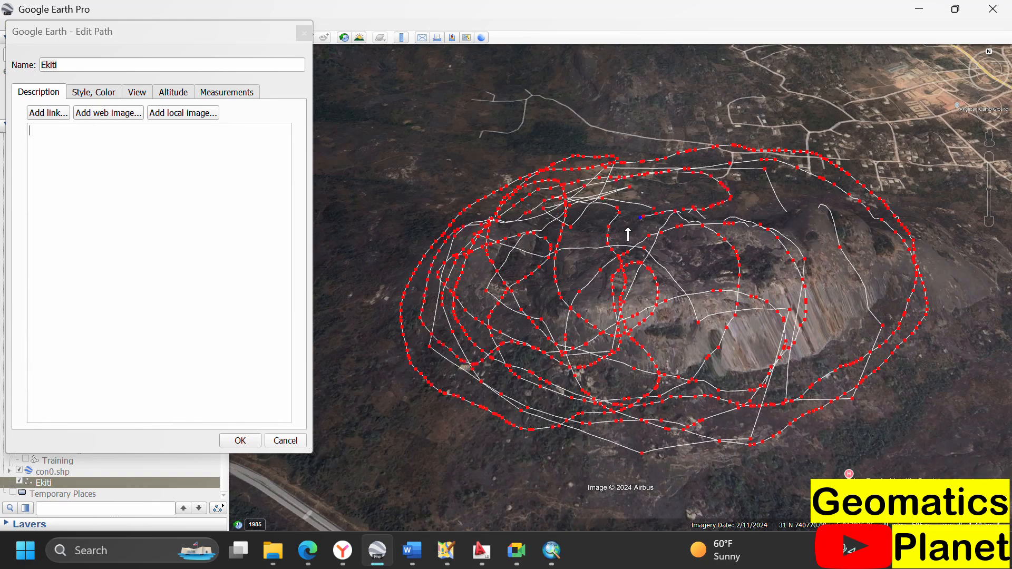
mouse_move(677, 351)
mouse_down()
mouse_move(748, 345)
mouse_move(840, 224)
mouse_up()
drag(828, 301, 813, 345)
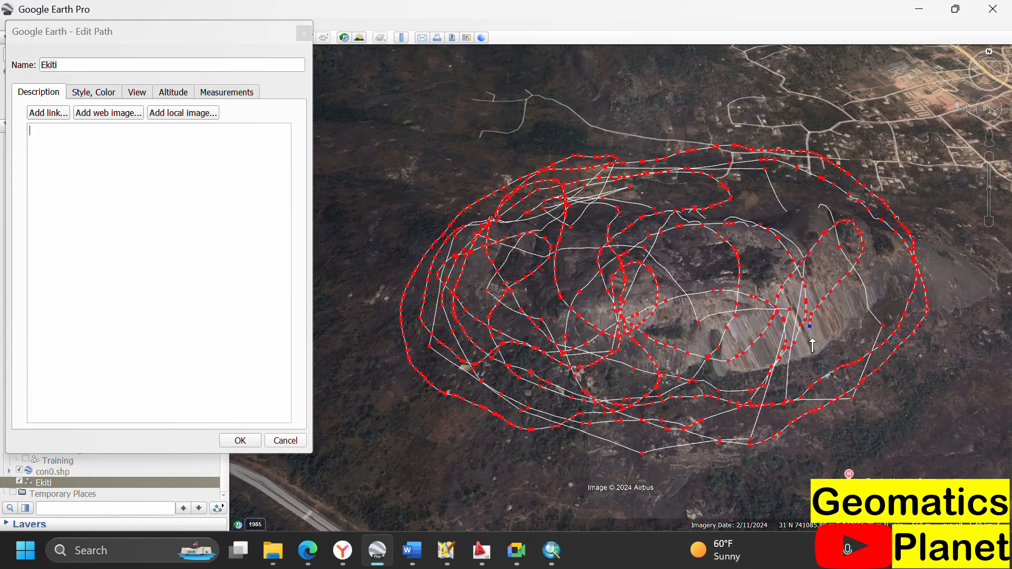
drag(859, 315, 846, 268)
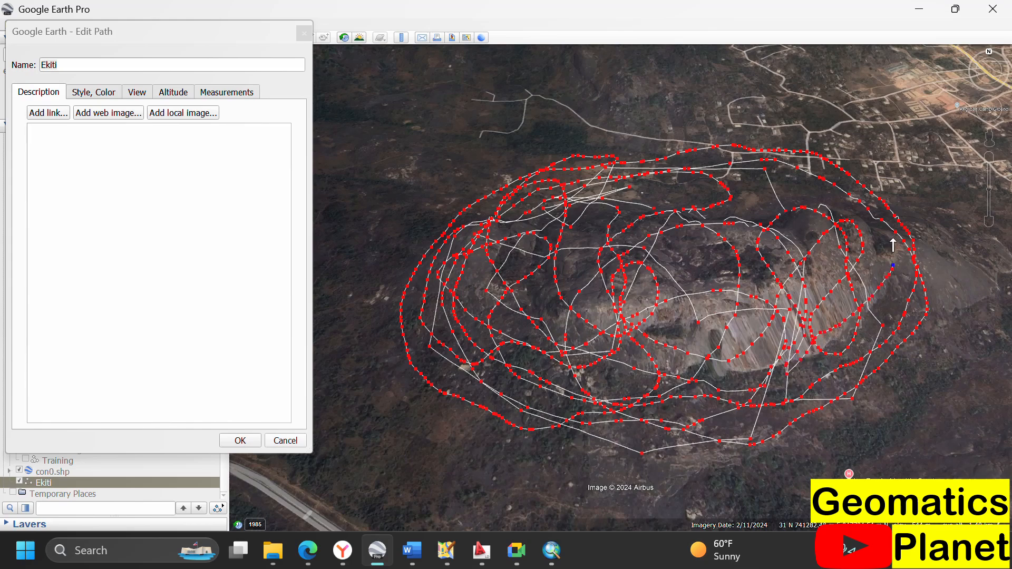
mouse_move(893, 243)
mouse_down()
mouse_move(857, 203)
mouse_move(767, 206)
mouse_up()
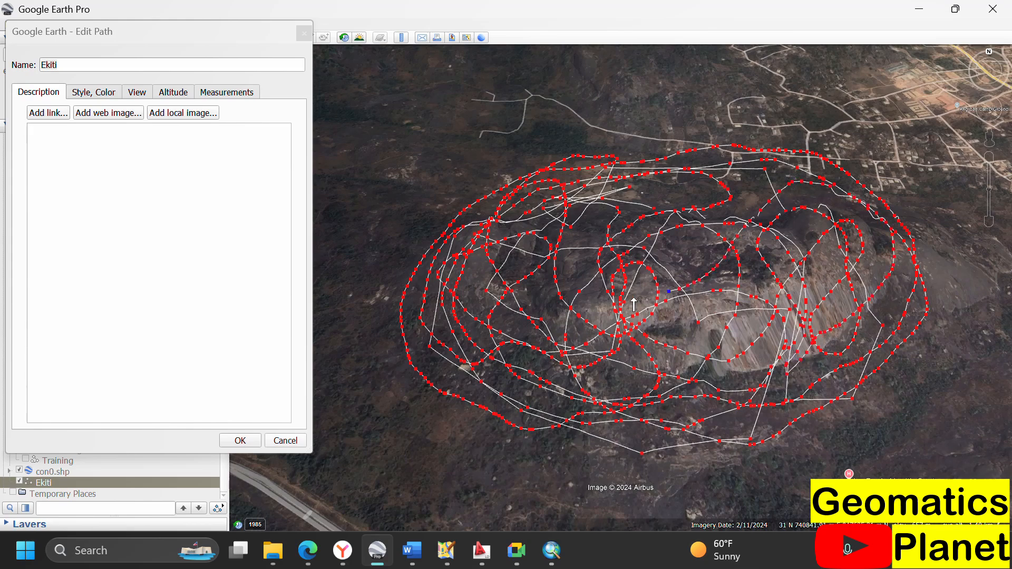
mouse_move(637, 248)
mouse_down()
mouse_move(685, 320)
mouse_move(677, 369)
mouse_move(698, 378)
mouse_move(709, 323)
mouse_move(675, 194)
mouse_move(707, 237)
mouse_move(630, 247)
mouse_move(520, 309)
mouse_move(464, 323)
mouse_move(451, 283)
mouse_move(513, 287)
mouse_move(569, 324)
mouse_move(639, 394)
mouse_move(711, 388)
mouse_move(819, 356)
mouse_move(846, 336)
mouse_up()
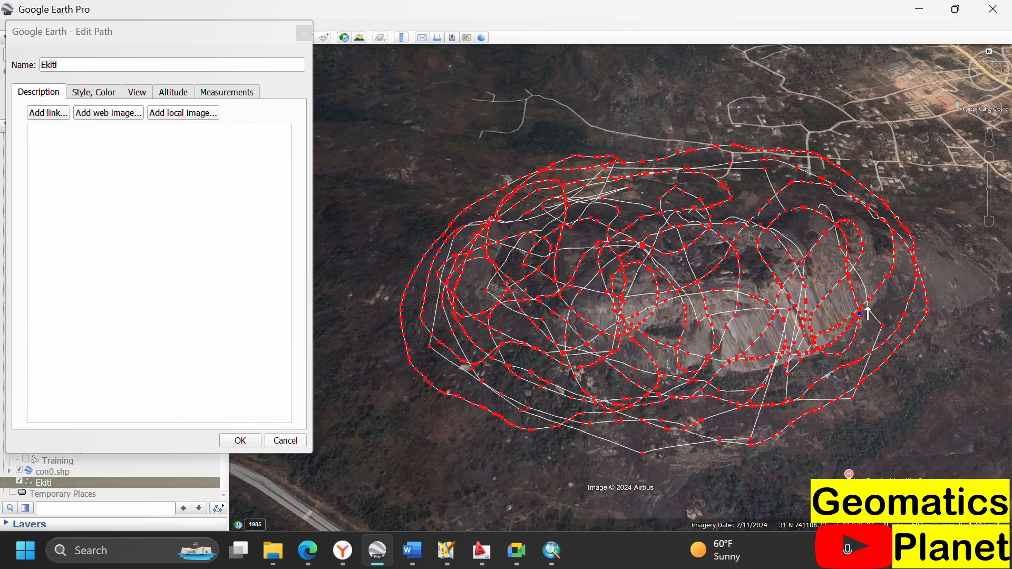
mouse_move(877, 217)
mouse_down()
mouse_move(868, 252)
mouse_move(891, 284)
mouse_move(879, 350)
mouse_move(835, 390)
mouse_up()
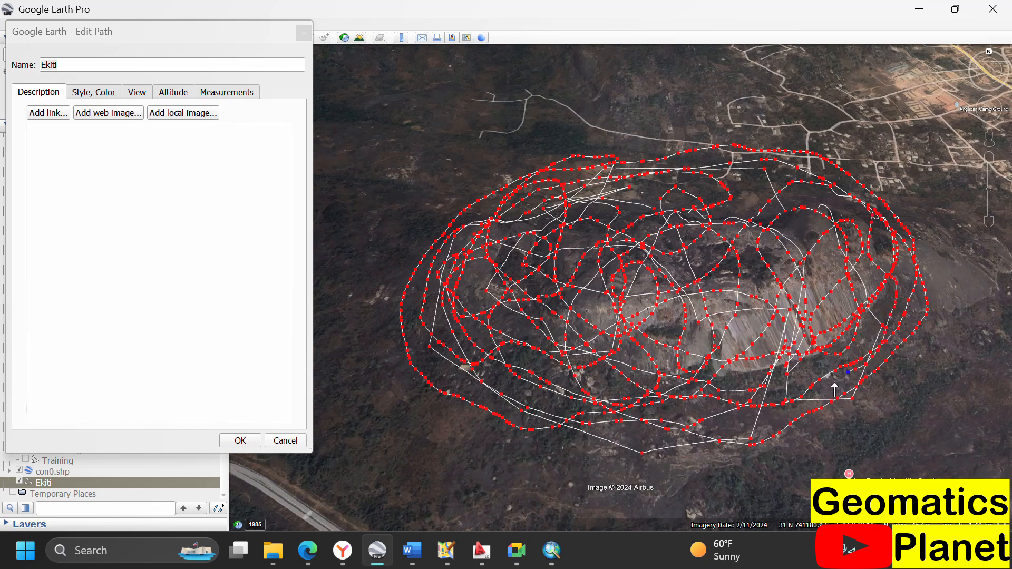
mouse_move(794, 418)
mouse_down()
mouse_move(658, 445)
mouse_move(527, 392)
mouse_move(416, 322)
mouse_move(416, 353)
mouse_move(437, 374)
mouse_move(477, 373)
mouse_up()
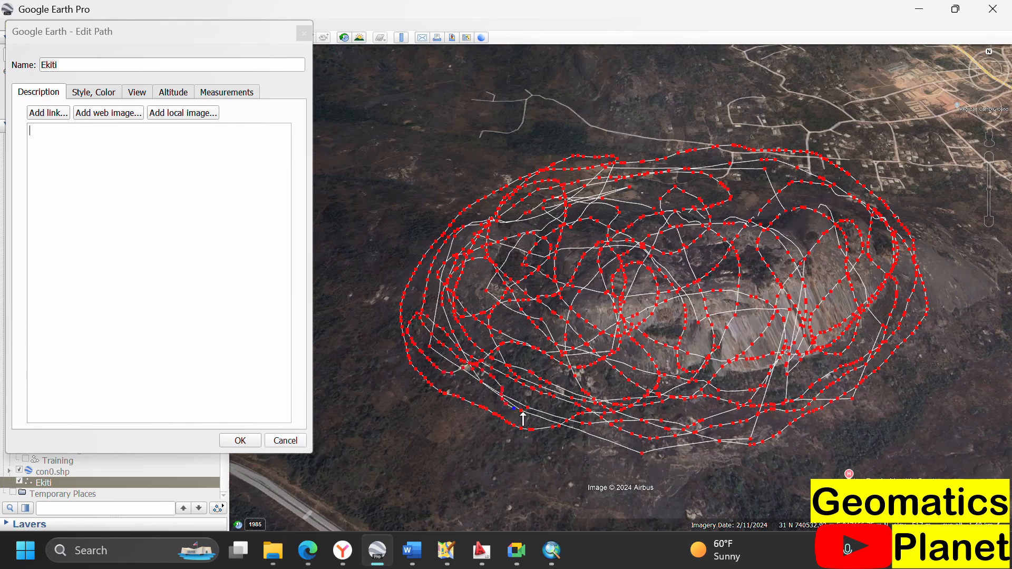
drag(523, 414, 547, 375)
mouse_move(527, 311)
mouse_down()
mouse_move(479, 256)
mouse_move(503, 221)
mouse_move(619, 318)
mouse_move(706, 321)
mouse_move(816, 279)
mouse_move(833, 258)
mouse_move(835, 211)
mouse_move(786, 189)
mouse_move(773, 240)
mouse_move(743, 275)
mouse_move(794, 311)
mouse_move(845, 305)
mouse_move(863, 265)
mouse_move(837, 190)
mouse_move(766, 168)
mouse_move(764, 206)
mouse_up()
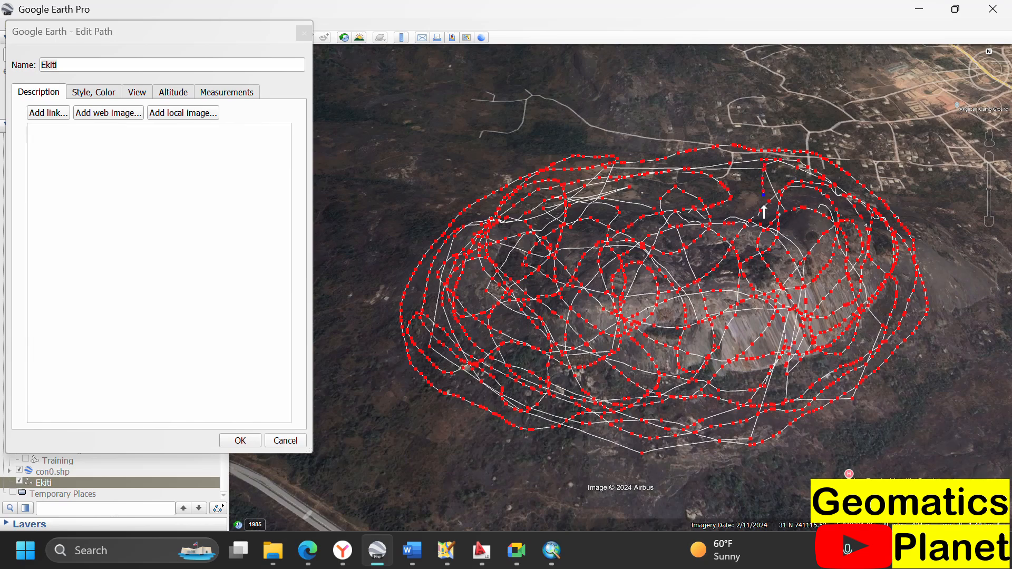
mouse_move(706, 235)
mouse_down()
mouse_move(639, 314)
mouse_move(549, 339)
mouse_move(485, 319)
mouse_move(466, 270)
mouse_up()
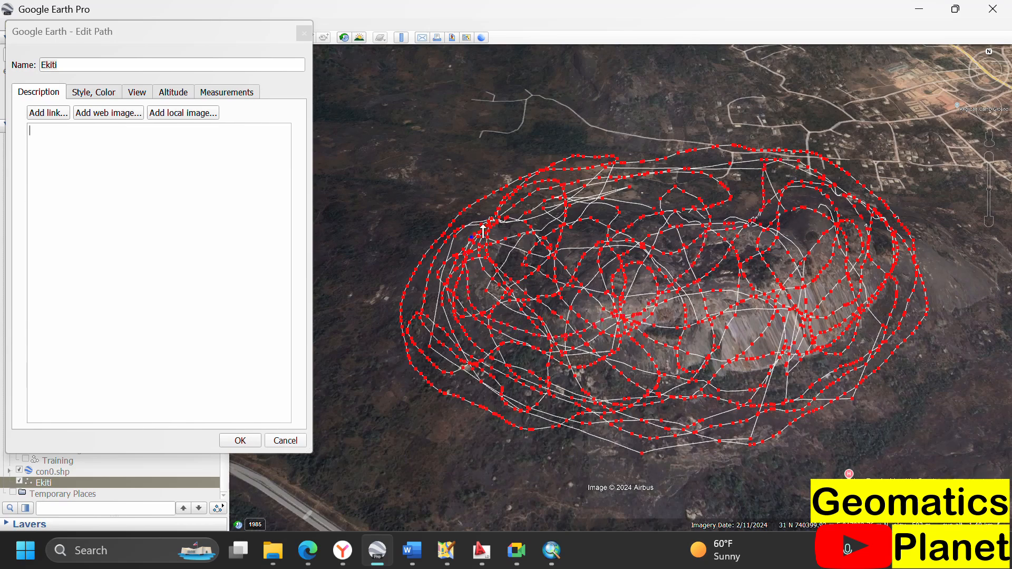
drag(501, 198, 484, 230)
mouse_move(574, 228)
mouse_down()
mouse_move(615, 182)
mouse_move(650, 189)
mouse_move(638, 223)
mouse_up()
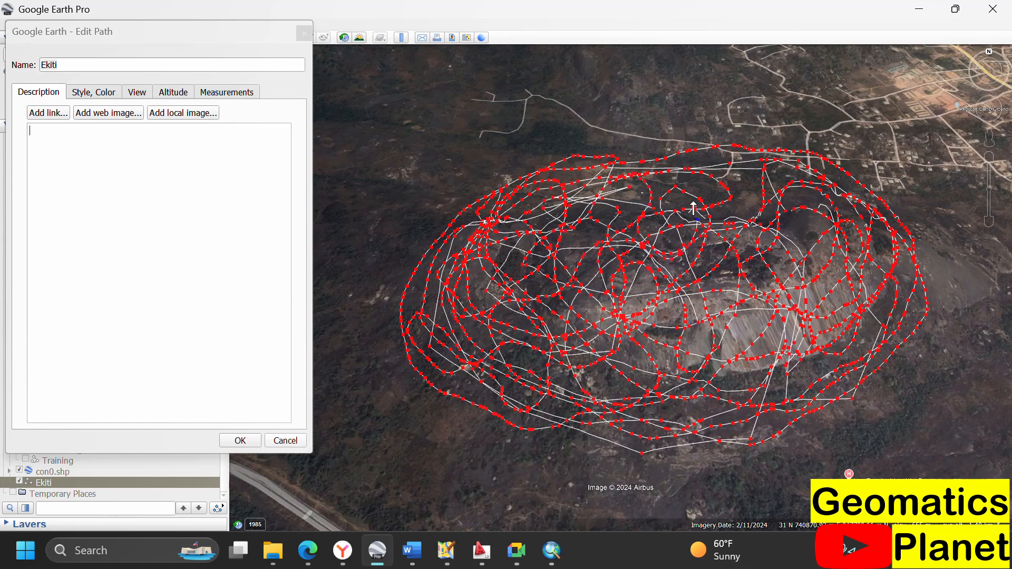
Step: Fill the gaps between the existing Ekiti path loops with more freehand passes over the hill's slopes, summit and outer edge
mouse_move(694, 206)
mouse_down()
mouse_move(654, 166)
mouse_move(606, 252)
mouse_move(619, 319)
mouse_move(675, 386)
mouse_move(771, 418)
mouse_move(812, 405)
mouse_move(834, 369)
mouse_up()
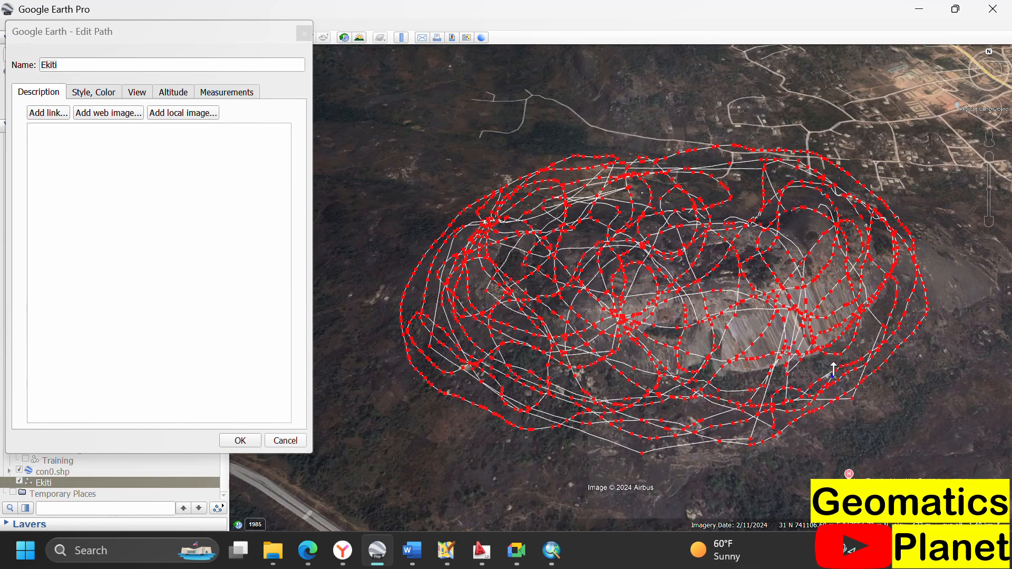
mouse_move(764, 369)
mouse_down()
mouse_move(625, 425)
mouse_move(537, 416)
mouse_up()
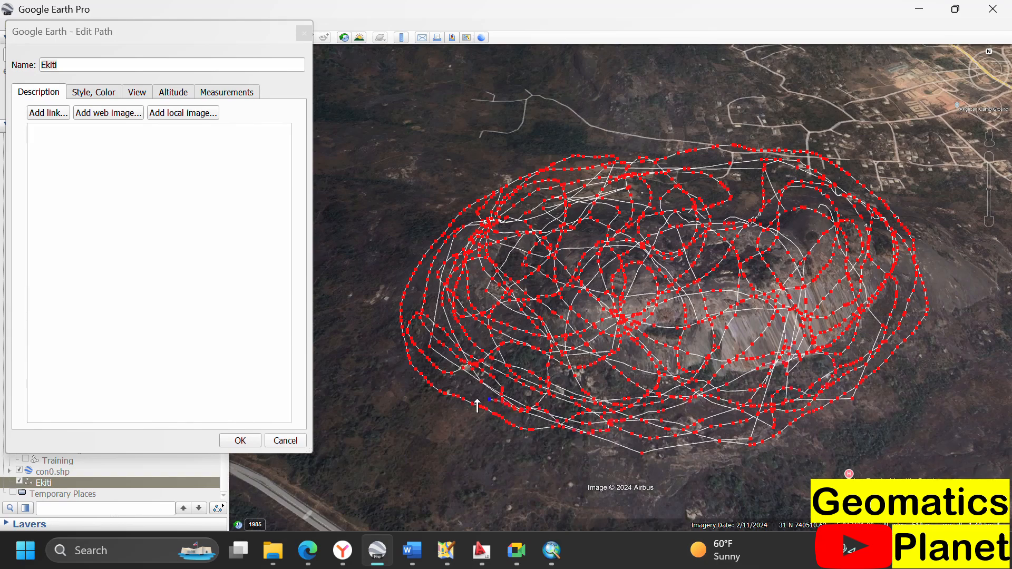
mouse_move(455, 400)
mouse_down()
mouse_move(417, 323)
mouse_move(424, 304)
mouse_move(495, 298)
mouse_up()
mouse_move(579, 217)
mouse_down()
mouse_move(627, 296)
mouse_move(705, 325)
mouse_move(793, 318)
mouse_up()
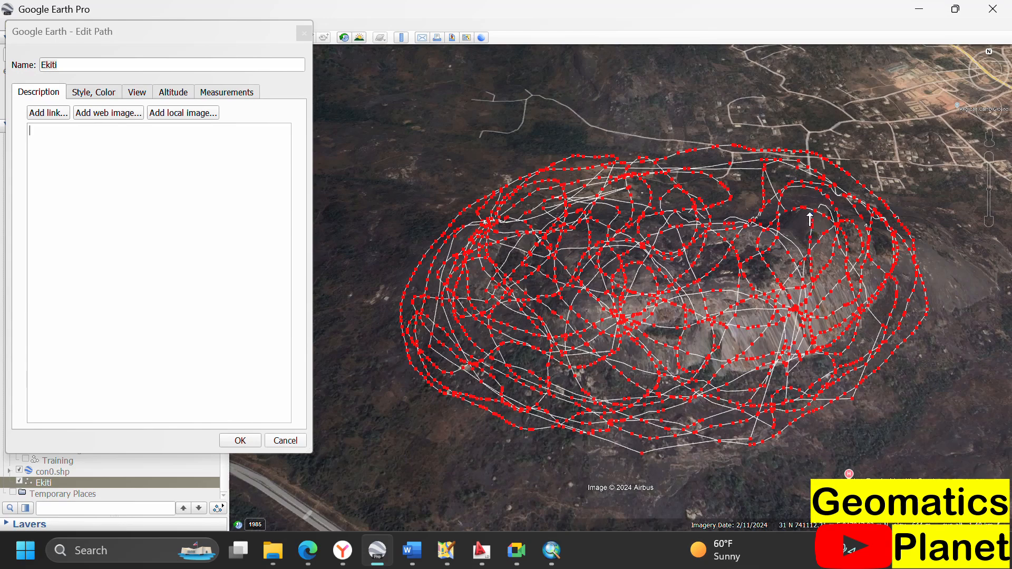
mouse_move(811, 219)
mouse_down()
mouse_move(781, 257)
mouse_move(709, 278)
mouse_move(669, 212)
mouse_up()
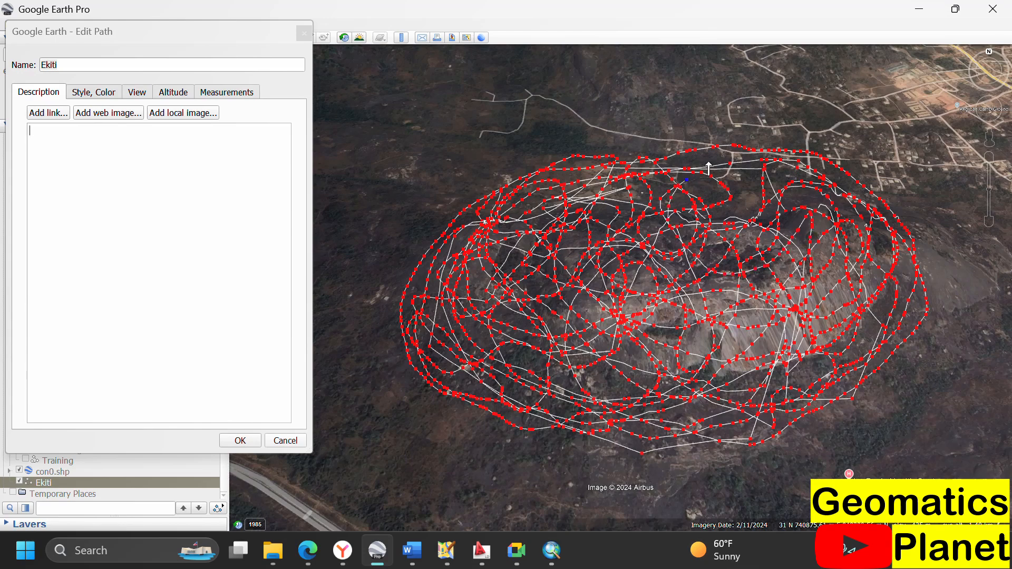
mouse_move(709, 165)
mouse_down()
mouse_move(747, 217)
mouse_move(810, 245)
mouse_move(846, 305)
mouse_move(801, 330)
mouse_move(750, 334)
mouse_move(721, 362)
mouse_move(639, 364)
mouse_up()
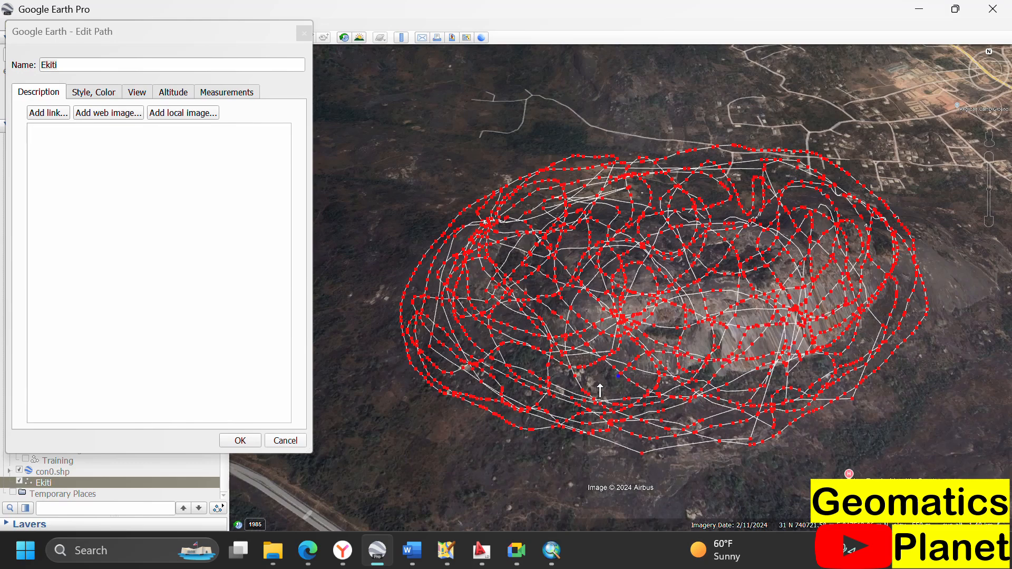
mouse_move(600, 391)
mouse_down()
mouse_move(576, 393)
mouse_move(532, 370)
mouse_move(691, 412)
mouse_up()
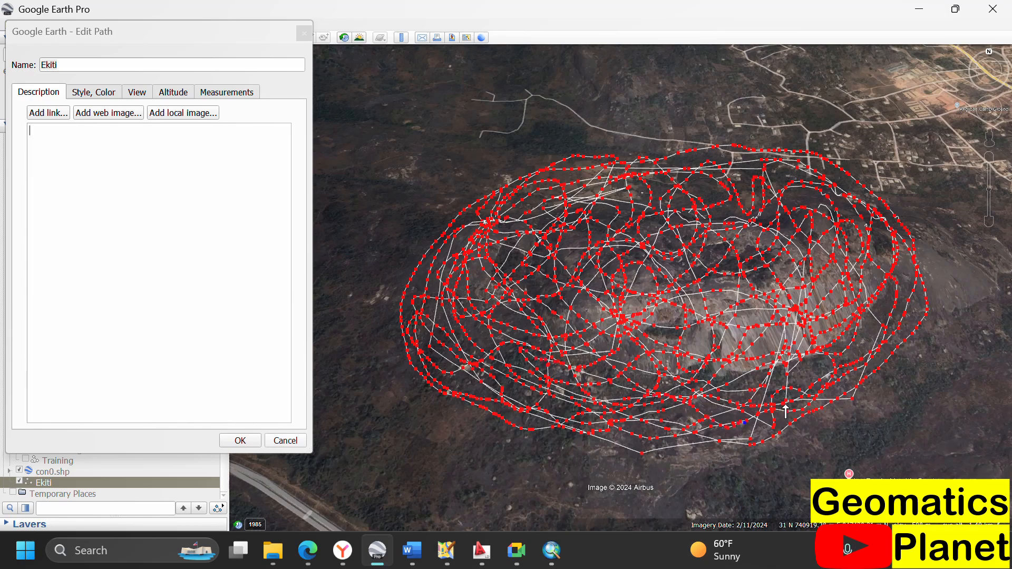
drag(786, 409, 861, 353)
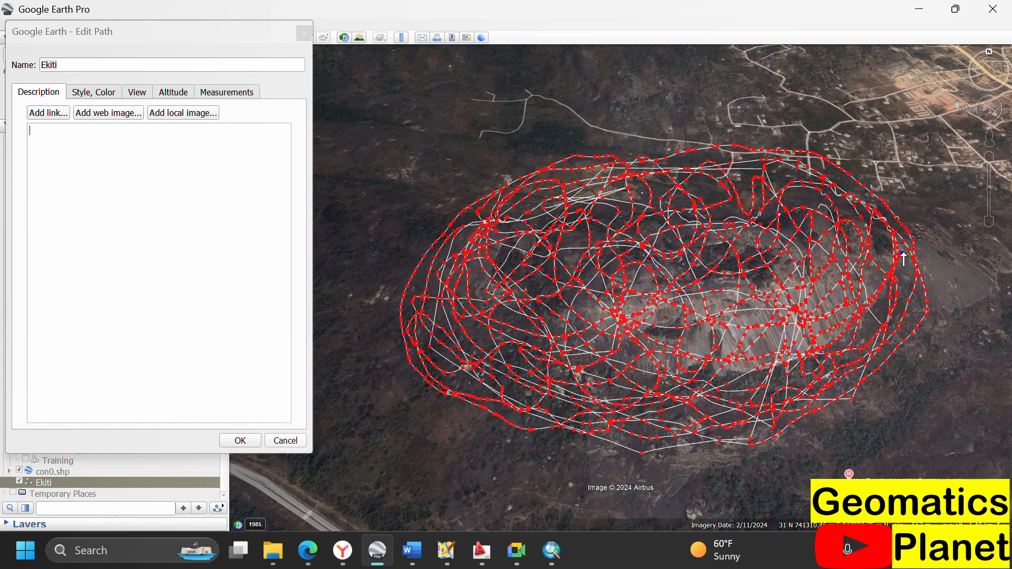
drag(904, 253, 902, 279)
mouse_move(825, 343)
mouse_down()
mouse_move(797, 283)
mouse_move(754, 334)
mouse_move(703, 322)
mouse_move(708, 262)
mouse_up()
mouse_move(730, 316)
mouse_down()
mouse_move(752, 342)
mouse_move(819, 320)
mouse_move(866, 260)
mouse_move(852, 222)
mouse_move(813, 201)
mouse_up()
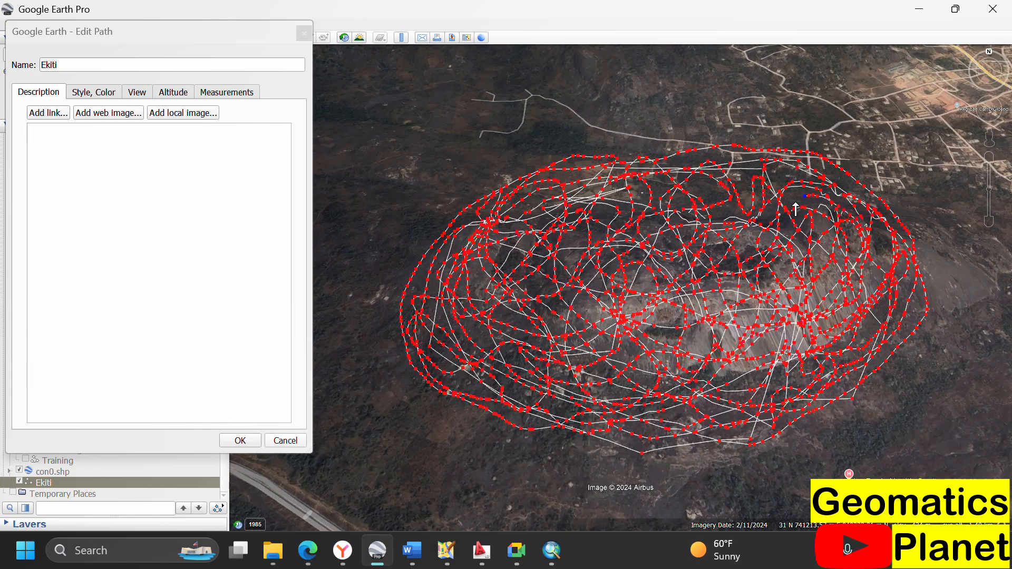
mouse_move(733, 251)
mouse_down()
mouse_move(745, 218)
mouse_move(777, 210)
mouse_up()
mouse_move(781, 175)
mouse_down()
mouse_move(676, 217)
mouse_move(592, 200)
mouse_move(562, 297)
mouse_move(642, 291)
mouse_move(637, 241)
mouse_up()
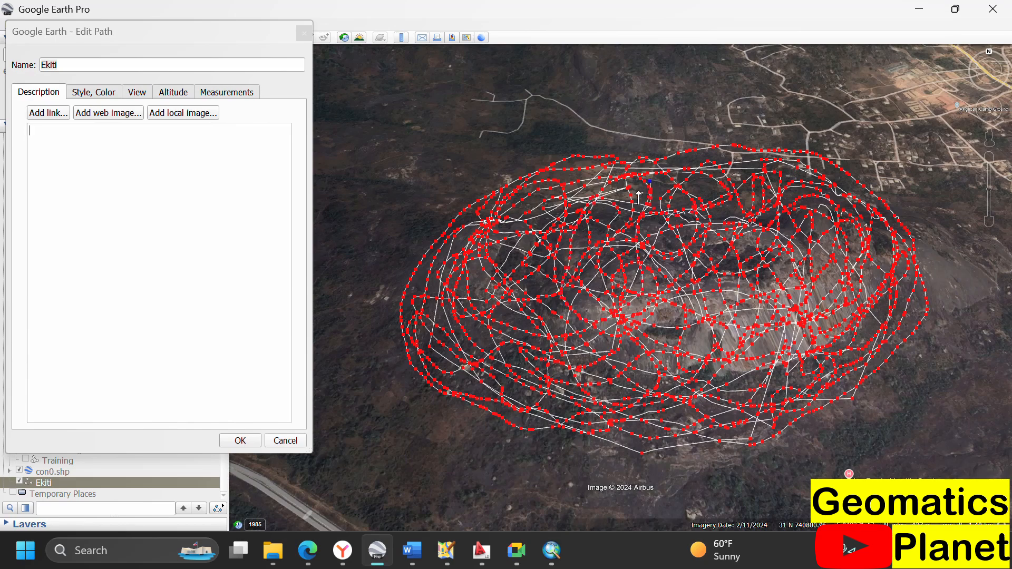
mouse_move(638, 198)
mouse_down()
mouse_move(593, 250)
mouse_move(533, 266)
mouse_move(503, 256)
mouse_move(530, 195)
mouse_move(558, 173)
mouse_move(580, 240)
mouse_move(579, 336)
mouse_move(662, 331)
mouse_move(696, 353)
mouse_move(847, 279)
mouse_move(886, 221)
mouse_up()
mouse_move(840, 256)
mouse_down()
mouse_move(795, 269)
mouse_move(658, 269)
mouse_move(603, 300)
mouse_move(611, 363)
mouse_move(703, 369)
mouse_move(900, 318)
mouse_up()
drag(900, 282, 842, 243)
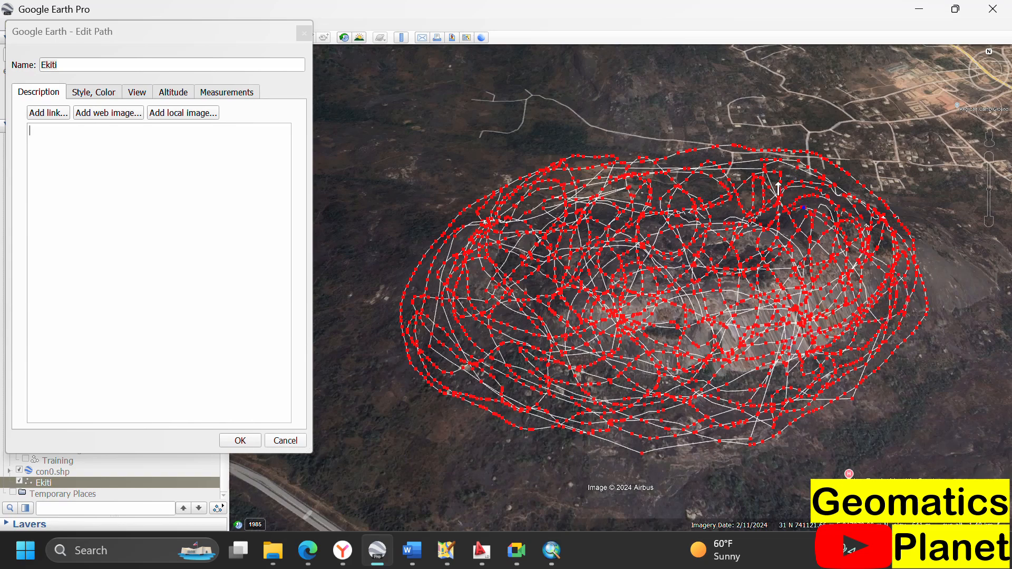
mouse_move(733, 149)
mouse_down()
mouse_move(717, 169)
mouse_move(711, 216)
mouse_move(640, 244)
mouse_move(622, 298)
mouse_move(455, 354)
mouse_move(428, 283)
mouse_move(548, 263)
mouse_move(707, 169)
mouse_move(620, 207)
mouse_up()
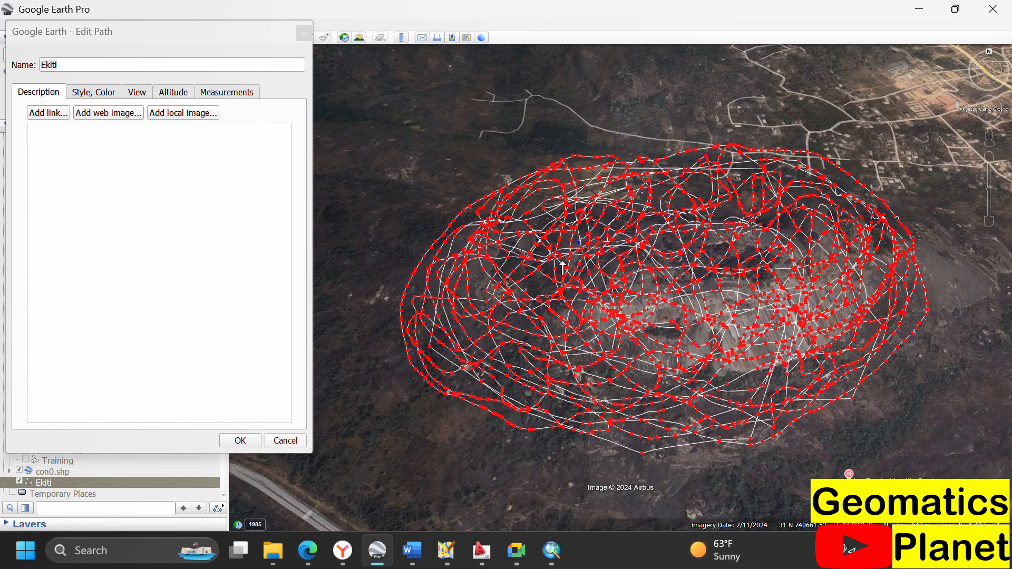
drag(563, 268, 528, 312)
mouse_move(600, 344)
mouse_down()
mouse_move(652, 379)
mouse_move(725, 368)
mouse_up()
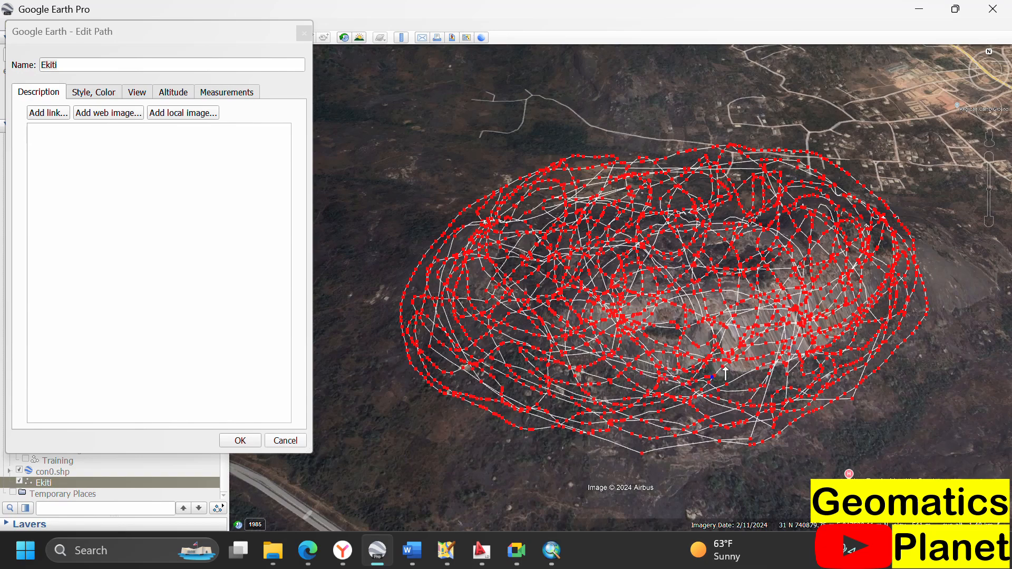
mouse_move(763, 224)
mouse_down()
mouse_move(794, 251)
mouse_move(774, 329)
mouse_move(731, 385)
mouse_move(761, 385)
mouse_move(619, 453)
mouse_move(674, 453)
mouse_up()
mouse_move(732, 438)
mouse_down()
mouse_move(786, 445)
mouse_move(875, 376)
mouse_up()
mouse_move(903, 333)
mouse_down()
mouse_move(653, 249)
mouse_move(660, 297)
mouse_move(750, 301)
mouse_move(543, 228)
mouse_move(554, 295)
mouse_move(712, 289)
mouse_move(506, 298)
mouse_move(598, 364)
mouse_move(706, 337)
mouse_move(535, 292)
mouse_move(570, 294)
mouse_move(659, 262)
mouse_move(654, 300)
mouse_move(749, 306)
mouse_move(791, 324)
mouse_move(831, 277)
mouse_move(791, 235)
mouse_move(675, 227)
mouse_move(585, 197)
mouse_move(501, 238)
mouse_move(483, 274)
mouse_move(584, 193)
mouse_move(688, 177)
mouse_move(696, 231)
mouse_move(717, 177)
mouse_move(641, 156)
mouse_move(569, 211)
mouse_move(596, 301)
mouse_move(769, 288)
mouse_move(859, 299)
mouse_move(791, 353)
mouse_move(579, 402)
mouse_move(509, 378)
mouse_move(517, 328)
mouse_move(458, 361)
mouse_move(428, 258)
mouse_move(478, 221)
mouse_move(582, 175)
mouse_up()
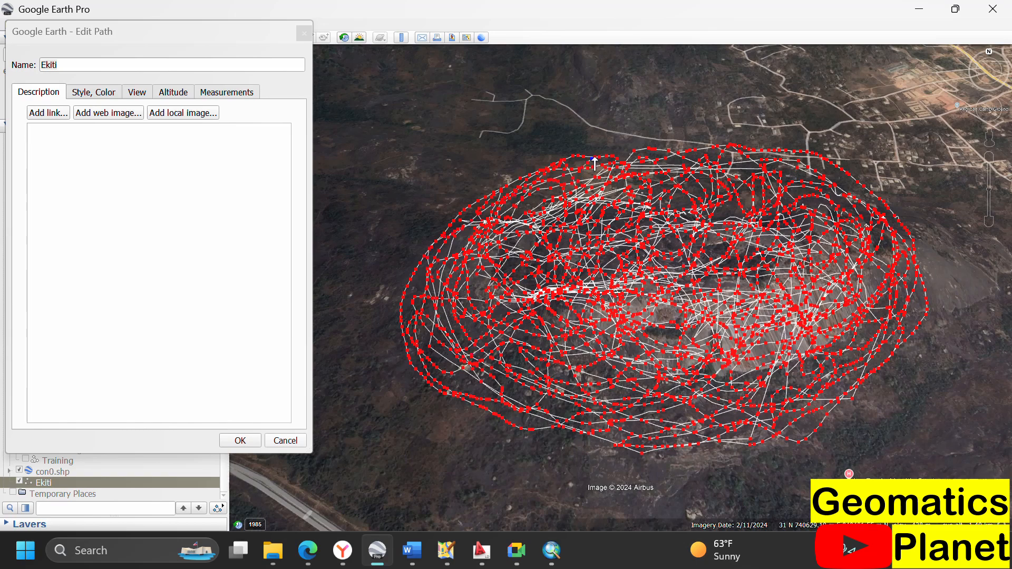
Step: Add final freehand passes of the Ekiti path along the hill's east, south, west and north sides and across its middle, and save the edit
drag(686, 206, 776, 174)
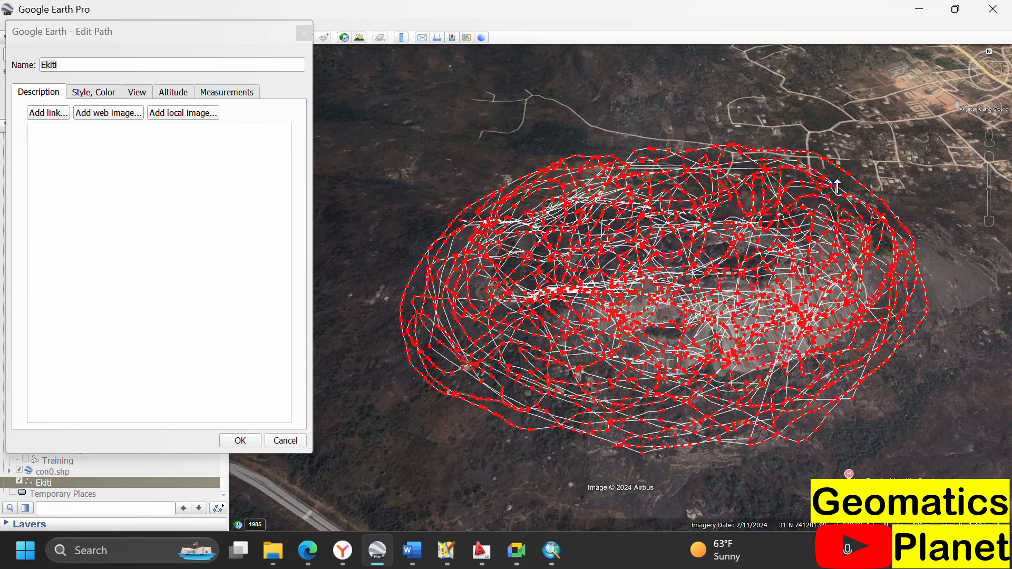
drag(867, 227, 881, 294)
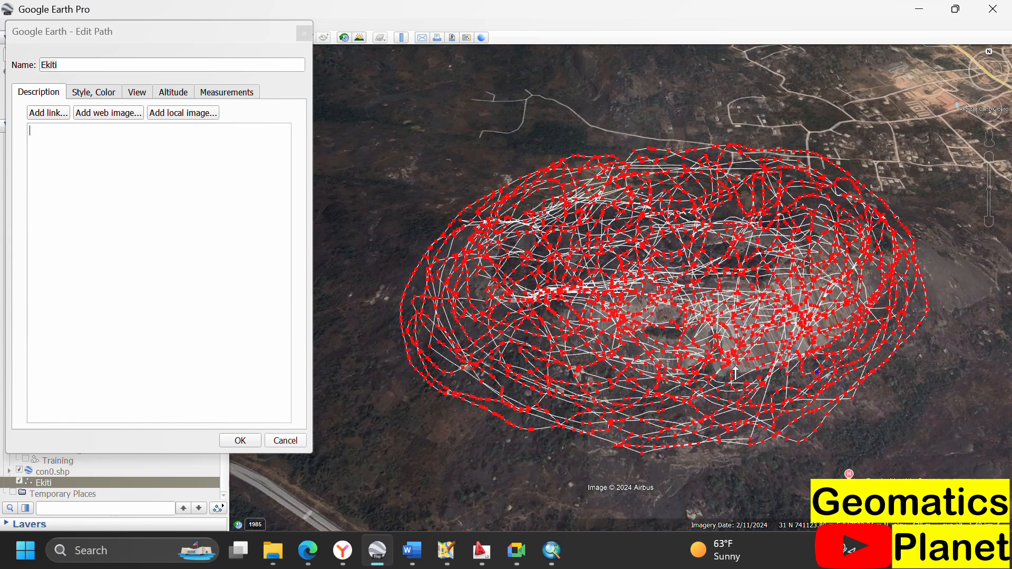
mouse_move(735, 374)
mouse_down()
mouse_move(592, 376)
mouse_move(560, 389)
mouse_move(622, 292)
mouse_move(671, 261)
mouse_move(667, 324)
mouse_move(675, 295)
mouse_move(691, 351)
mouse_up()
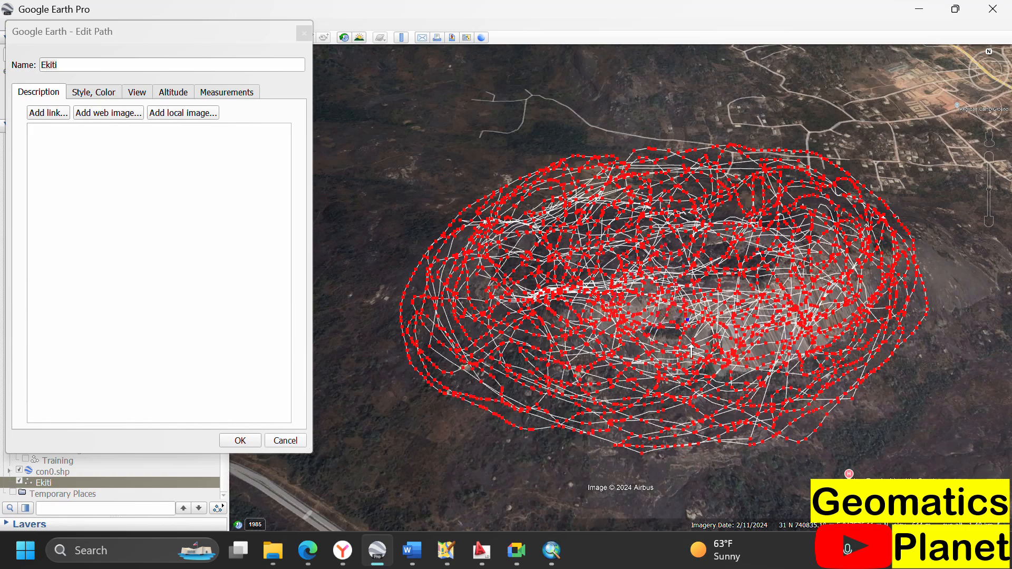
mouse_move(759, 273)
mouse_down()
mouse_move(738, 213)
mouse_move(724, 223)
mouse_up()
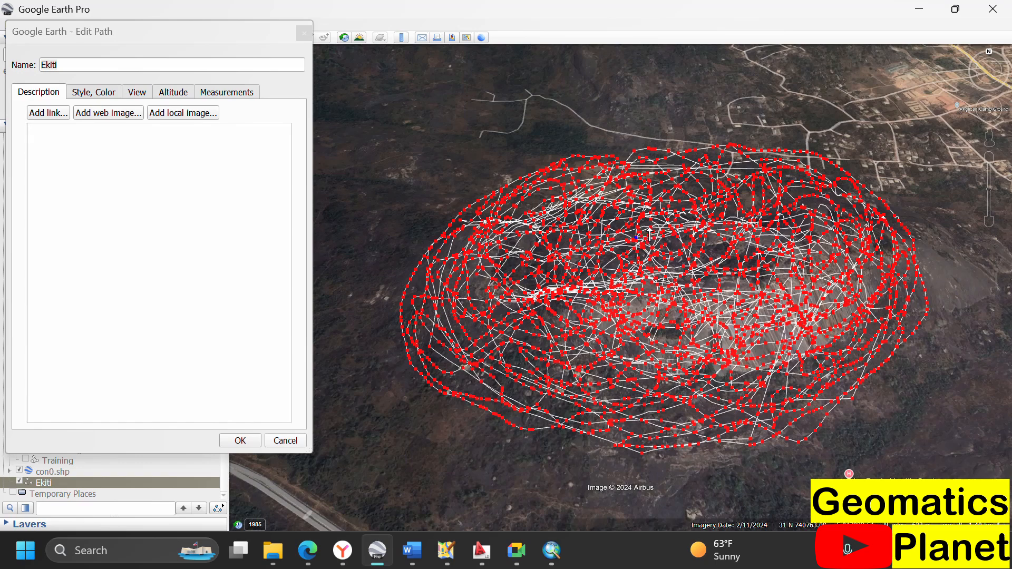
drag(649, 233, 682, 223)
drag(631, 258, 502, 268)
drag(453, 317, 443, 352)
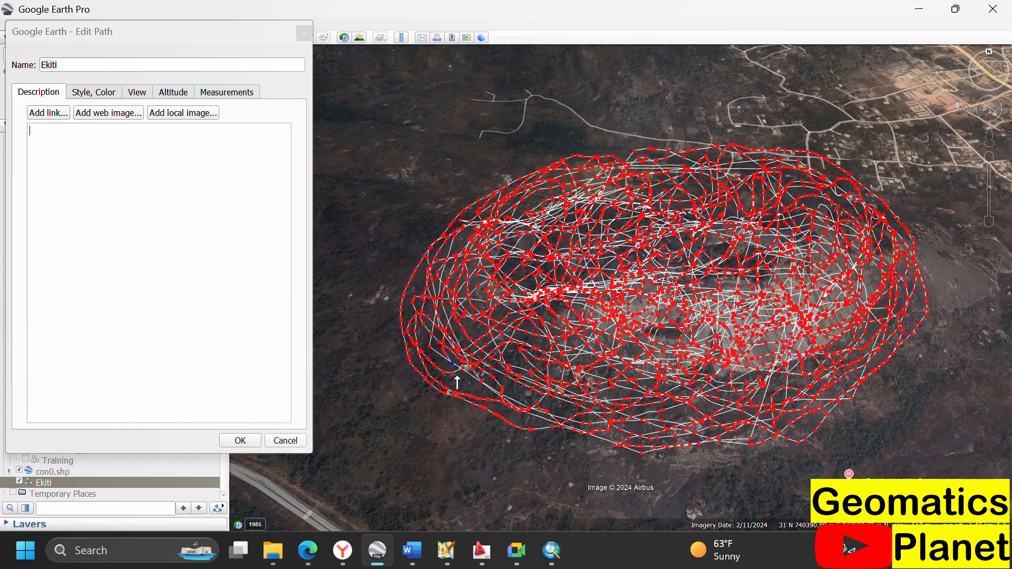
mouse_move(518, 404)
mouse_down()
mouse_move(548, 417)
mouse_move(571, 397)
mouse_up()
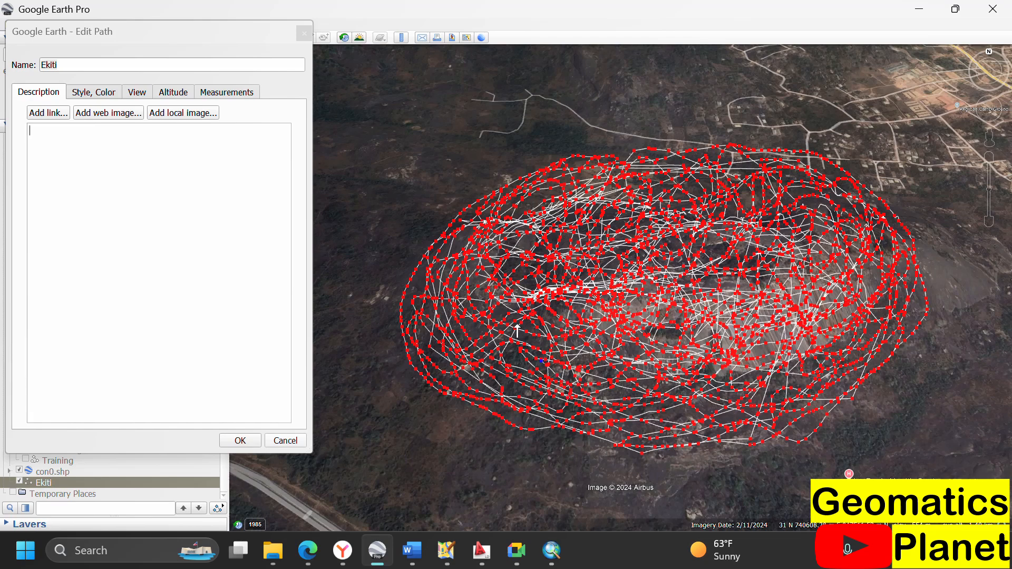
mouse_move(518, 330)
mouse_down()
mouse_move(593, 190)
mouse_move(527, 180)
mouse_up()
mouse_move(565, 240)
mouse_down()
mouse_move(682, 273)
mouse_move(659, 261)
mouse_move(791, 243)
mouse_up()
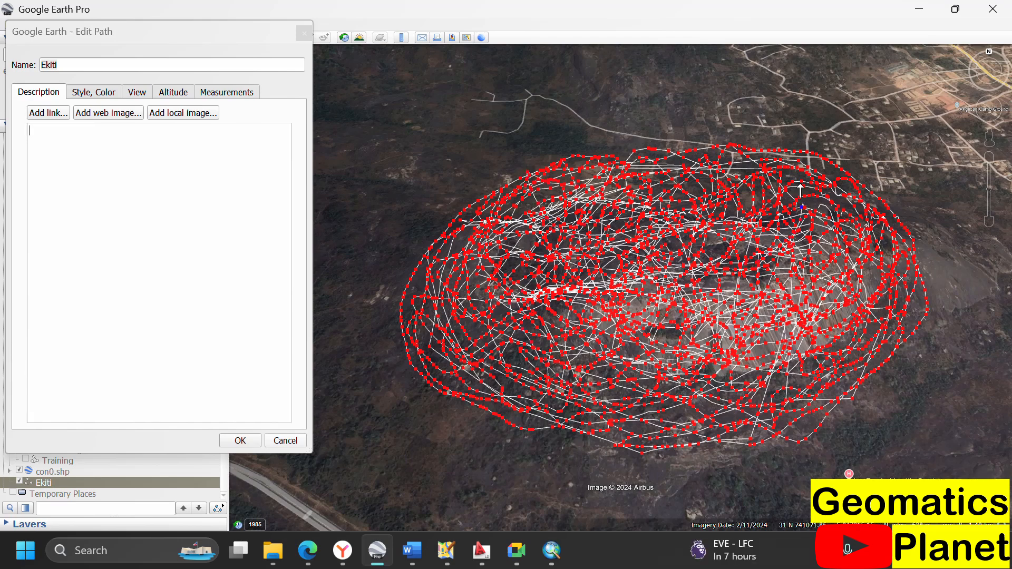
mouse_move(705, 160)
mouse_down()
mouse_move(648, 157)
mouse_move(672, 204)
mouse_move(782, 209)
mouse_move(712, 312)
mouse_move(726, 338)
mouse_move(849, 285)
mouse_move(727, 321)
mouse_move(586, 332)
mouse_move(465, 300)
mouse_up()
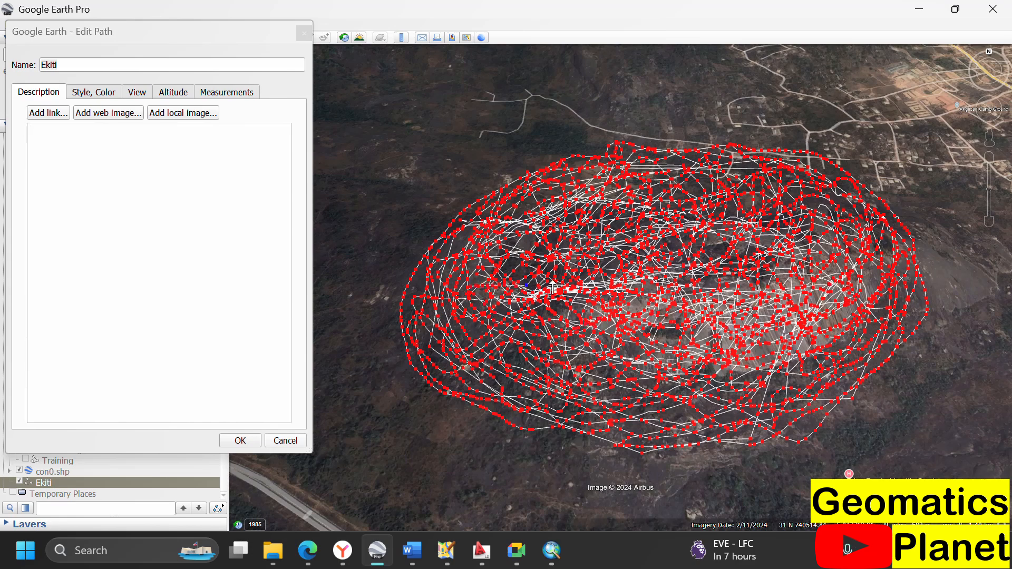
mouse_move(593, 285)
mouse_down()
mouse_move(765, 290)
mouse_move(799, 260)
mouse_move(685, 271)
mouse_move(747, 327)
mouse_move(844, 331)
mouse_move(616, 375)
mouse_move(598, 403)
mouse_move(619, 375)
mouse_move(801, 406)
mouse_move(797, 373)
mouse_move(650, 290)
mouse_move(731, 219)
mouse_move(703, 254)
mouse_move(700, 343)
mouse_move(614, 327)
mouse_move(571, 259)
mouse_move(532, 299)
mouse_move(625, 311)
mouse_move(742, 258)
mouse_move(764, 221)
mouse_move(795, 272)
mouse_up()
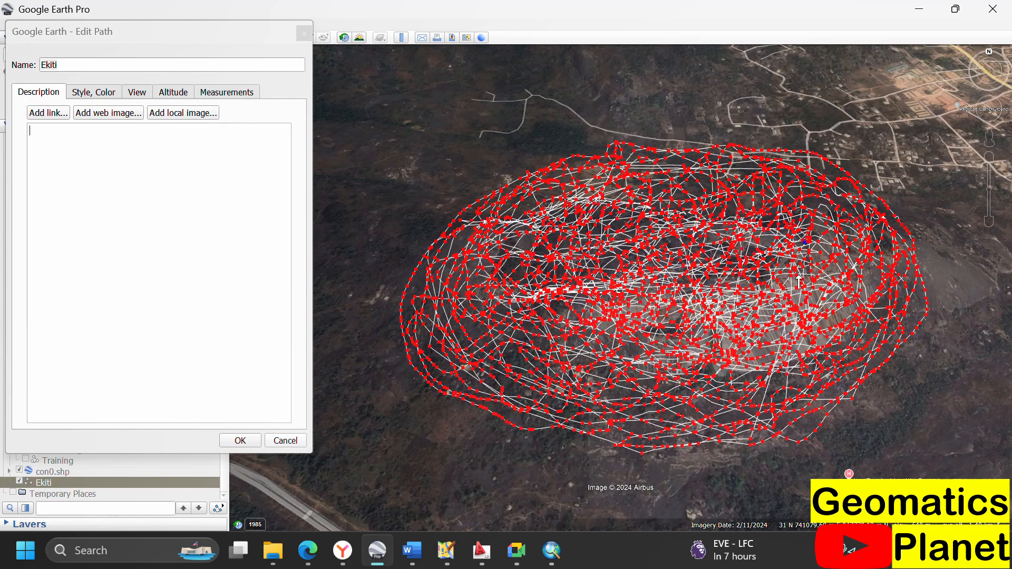
click(238, 442)
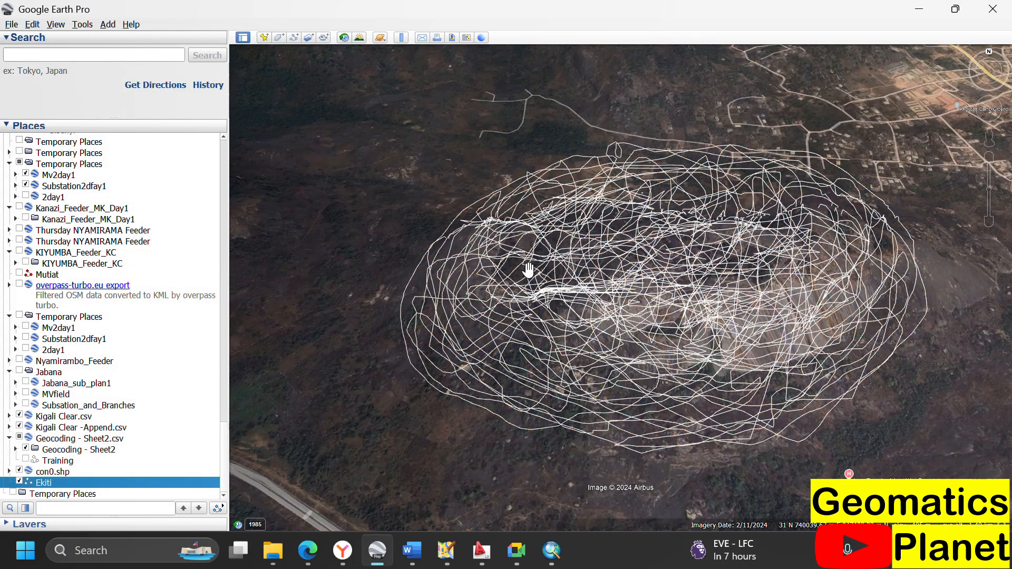
Step: Examine up close how the finished Ekiti path lines cover the hill's summit and its northern and eastern slopes
scroll(638, 279, up, 3)
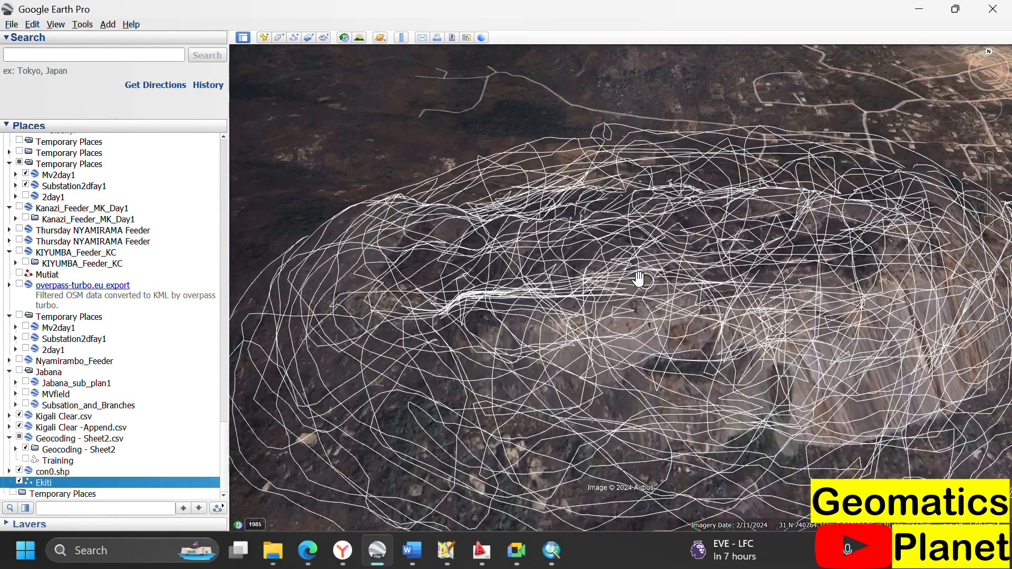
scroll(636, 278, up, 3)
drag(655, 319, 637, 400)
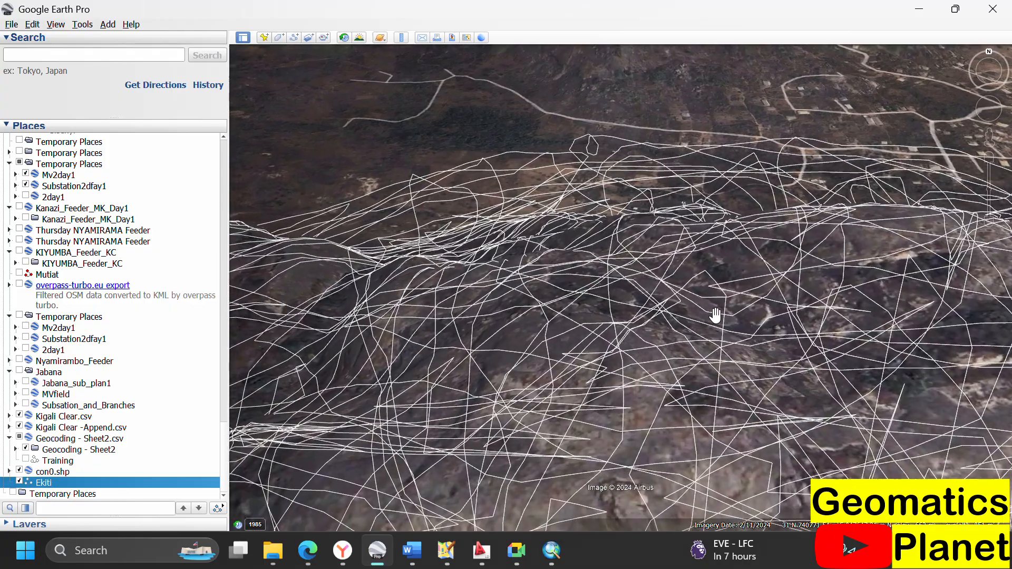
drag(715, 315, 622, 481)
drag(786, 382, 536, 457)
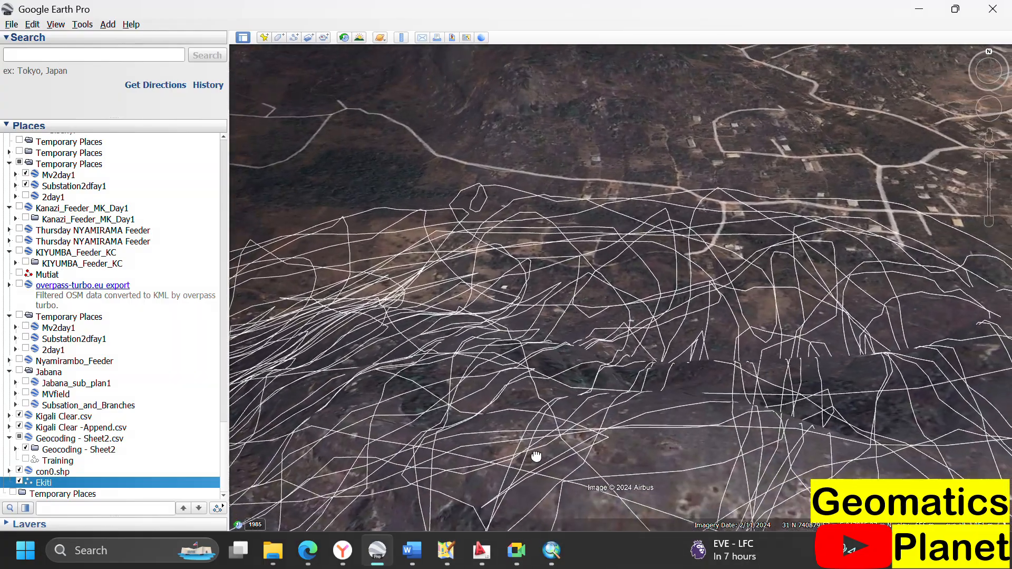
drag(729, 406, 470, 416)
drag(725, 353, 542, 225)
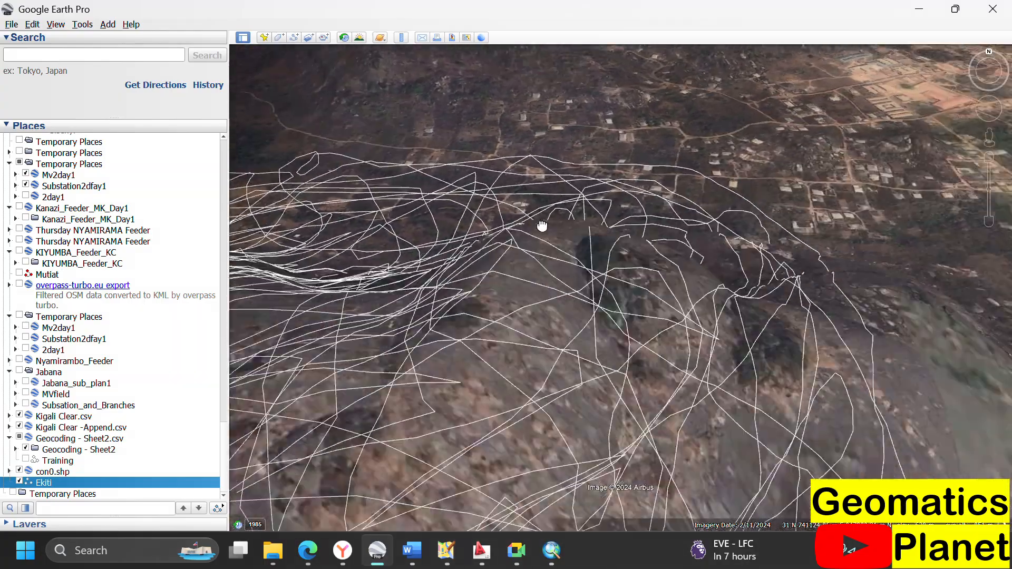
drag(754, 188, 544, 251)
drag(700, 221, 746, 246)
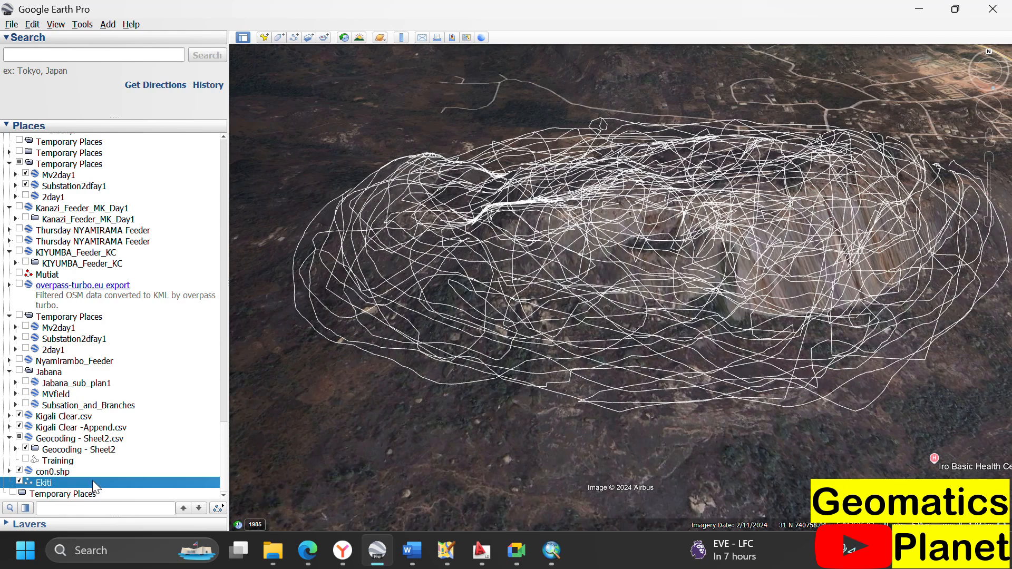
Step: Save the Ekiti path as a KMZ file named Ekiti in the Downloads folder
right_click(93, 481)
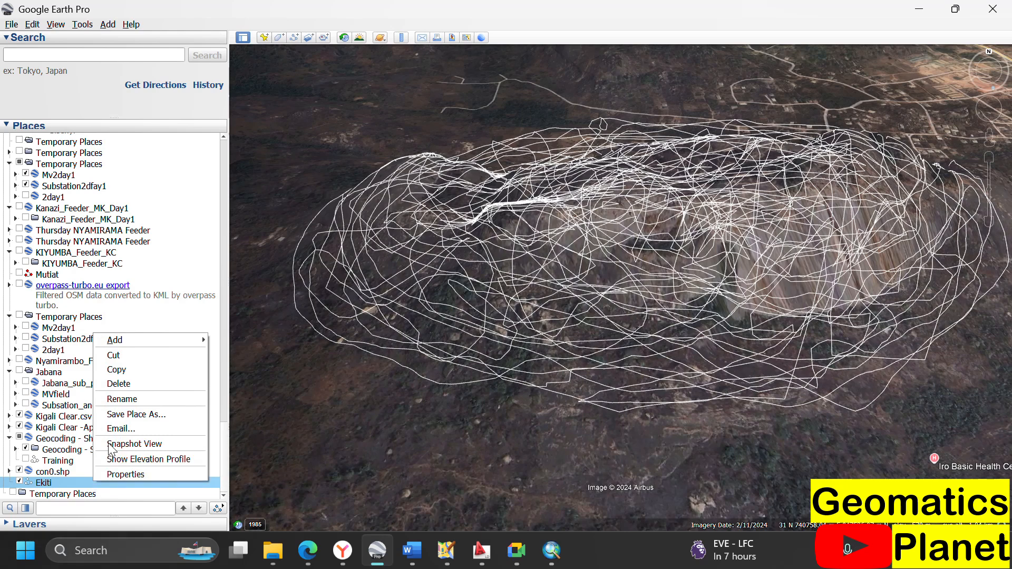
click(113, 420)
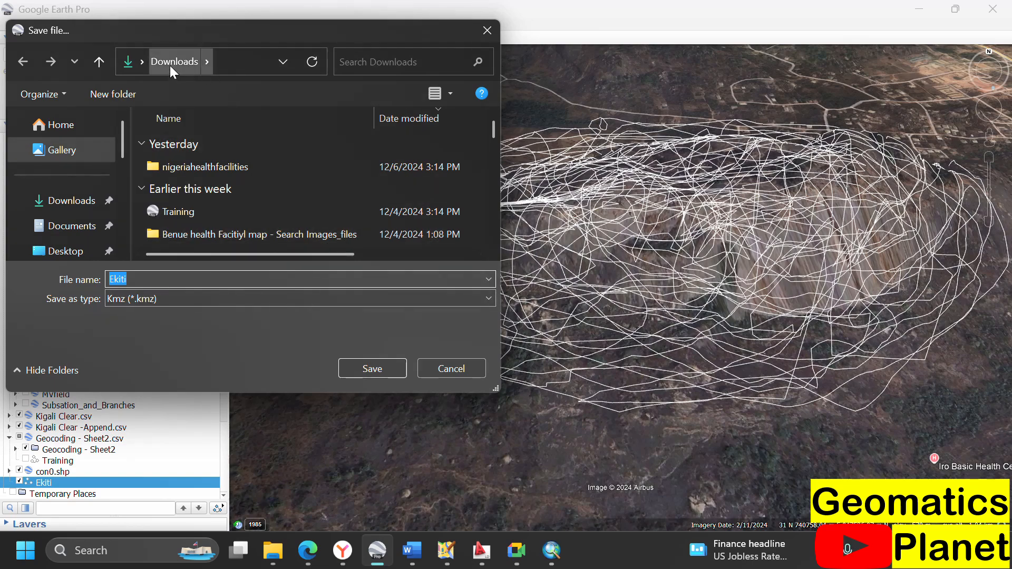
click(375, 367)
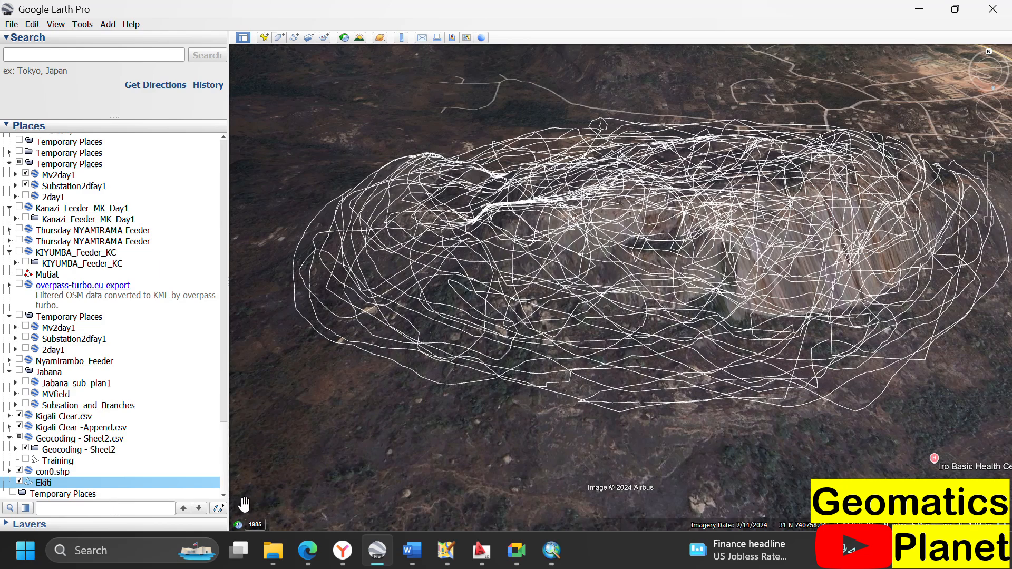
Step: Switch to the web browser and go from the GPS Visualizer conversion form to the site's home page
click(341, 554)
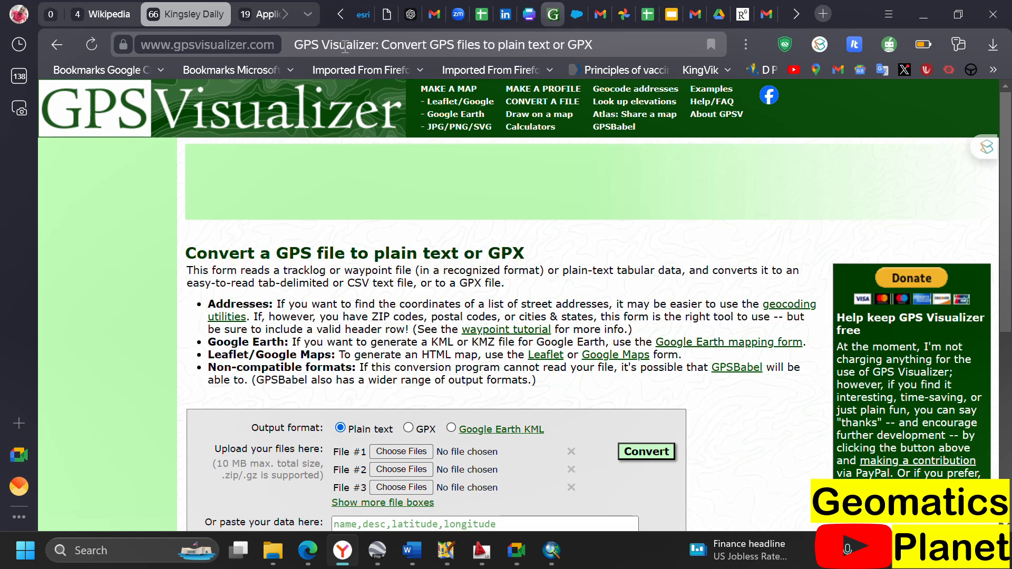
click(446, 45)
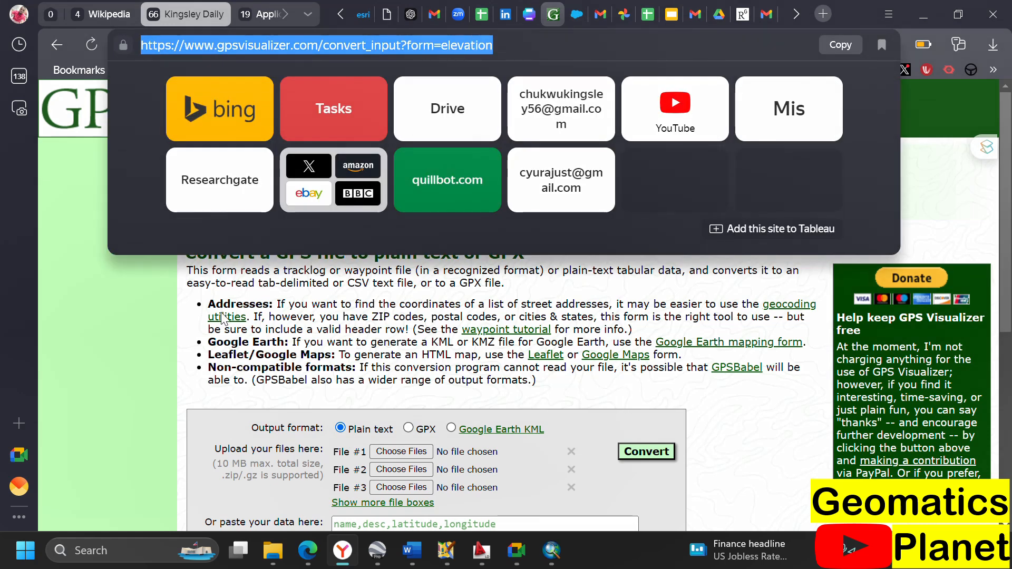
click(146, 340)
click(131, 126)
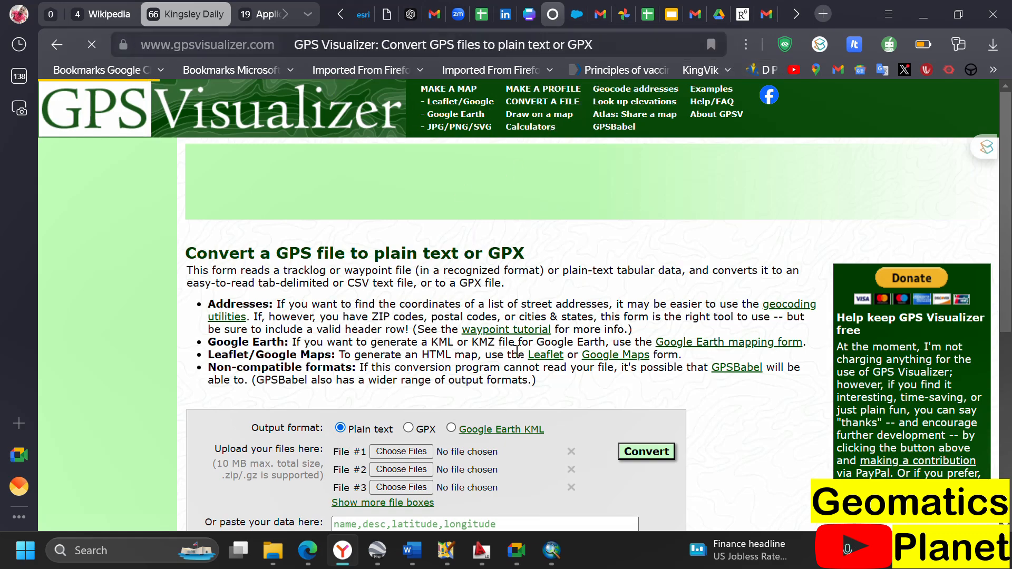
scroll(527, 334, down, 7)
scroll(520, 318, up, 7)
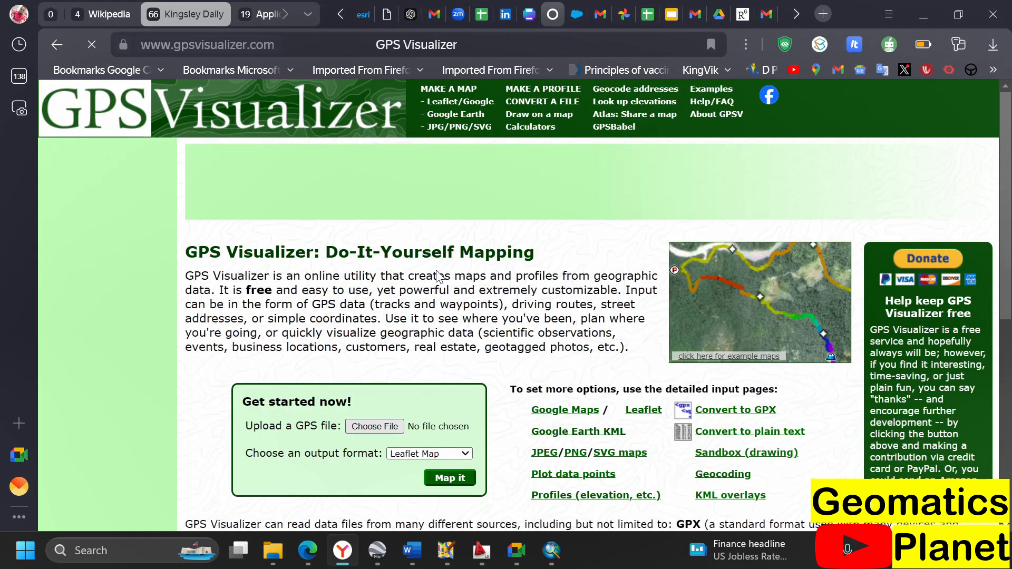
Step: Open GPS Visualizer's elevation lookup page and go to its Solution #1 DEM database form
scroll(422, 284, down, 4)
scroll(426, 297, down, 3)
scroll(606, 266, down, 3)
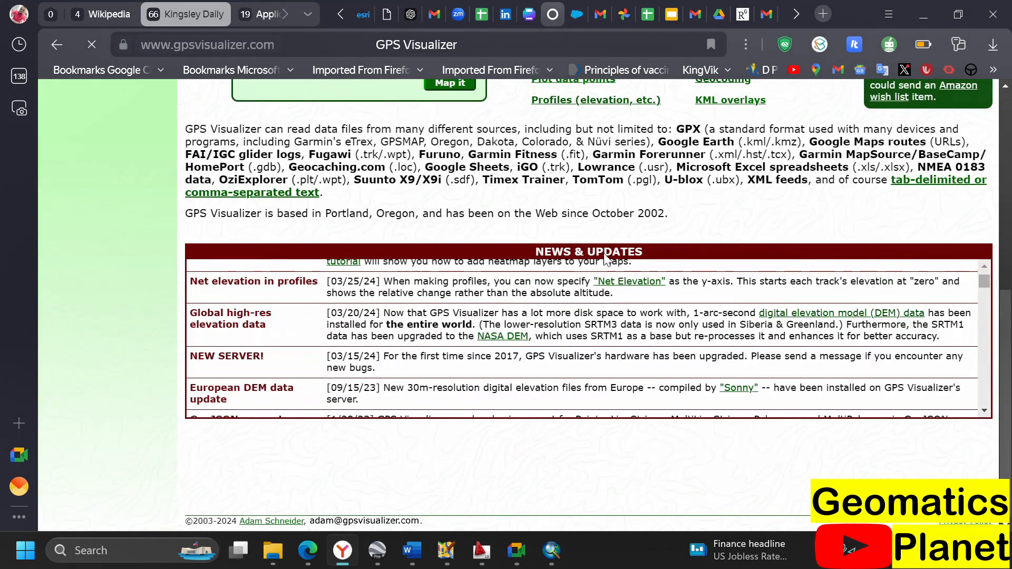
scroll(589, 226, up, 8)
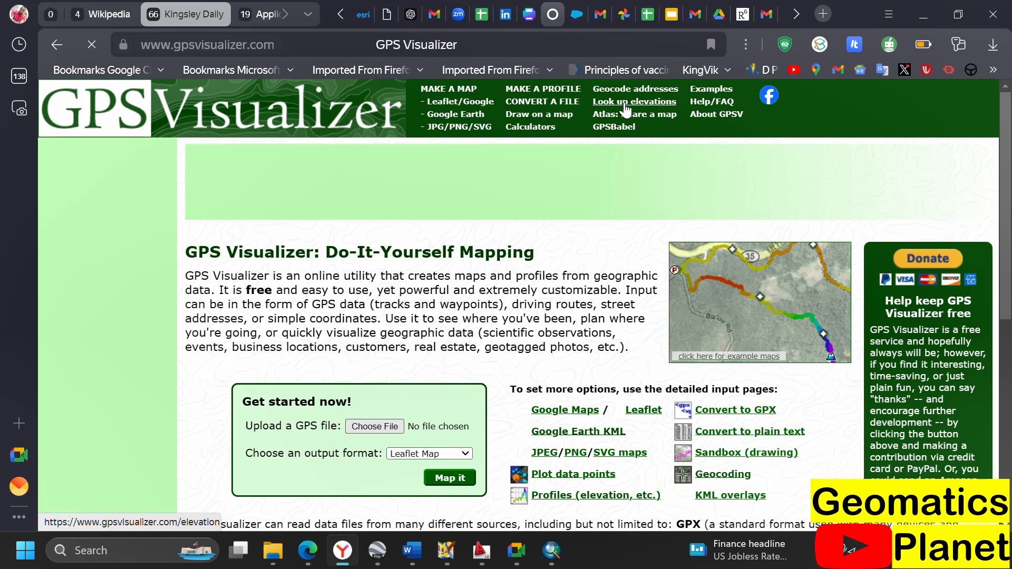
click(626, 103)
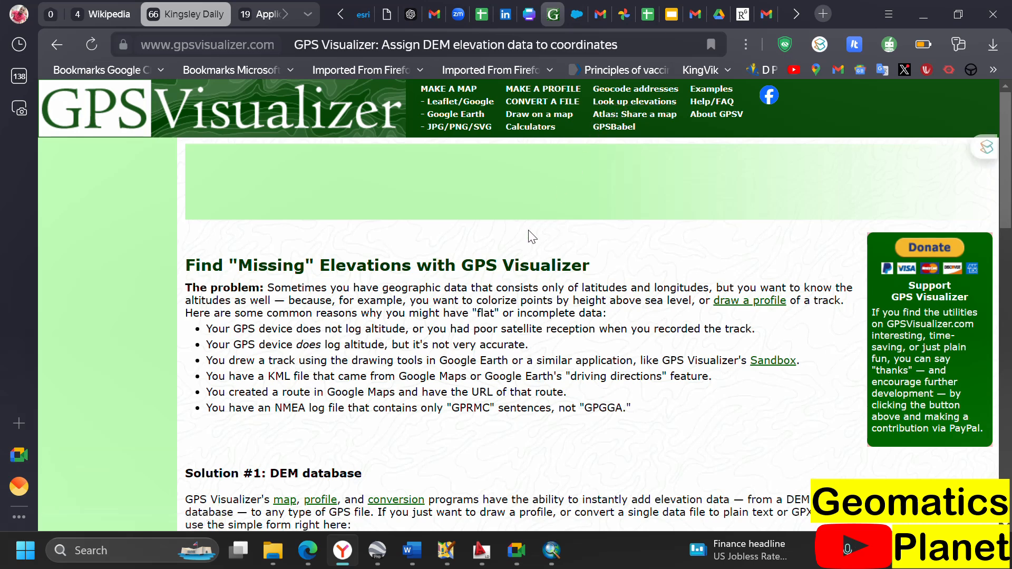
scroll(509, 261, down, 1)
scroll(508, 262, down, 5)
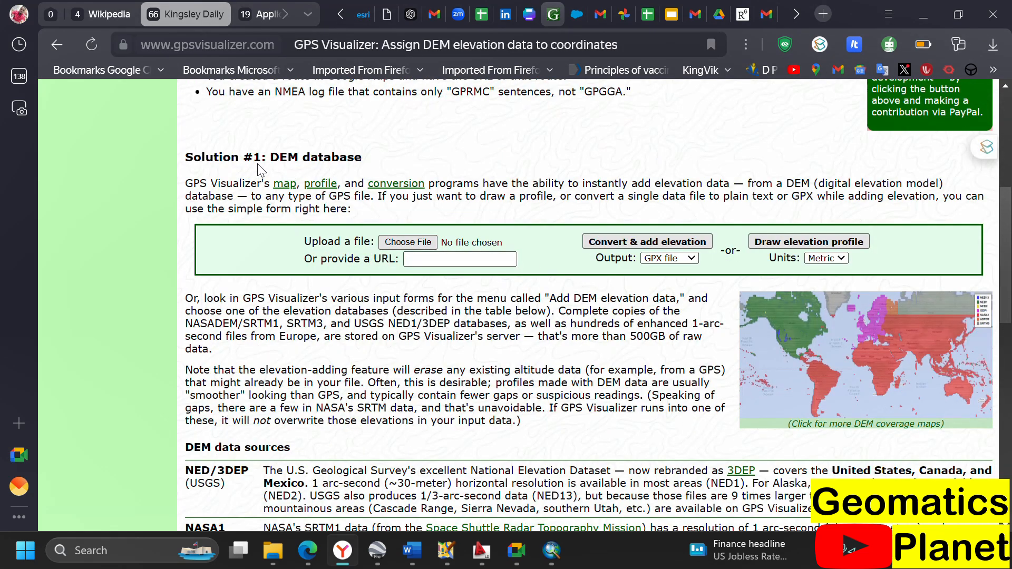
drag(269, 161, 382, 166)
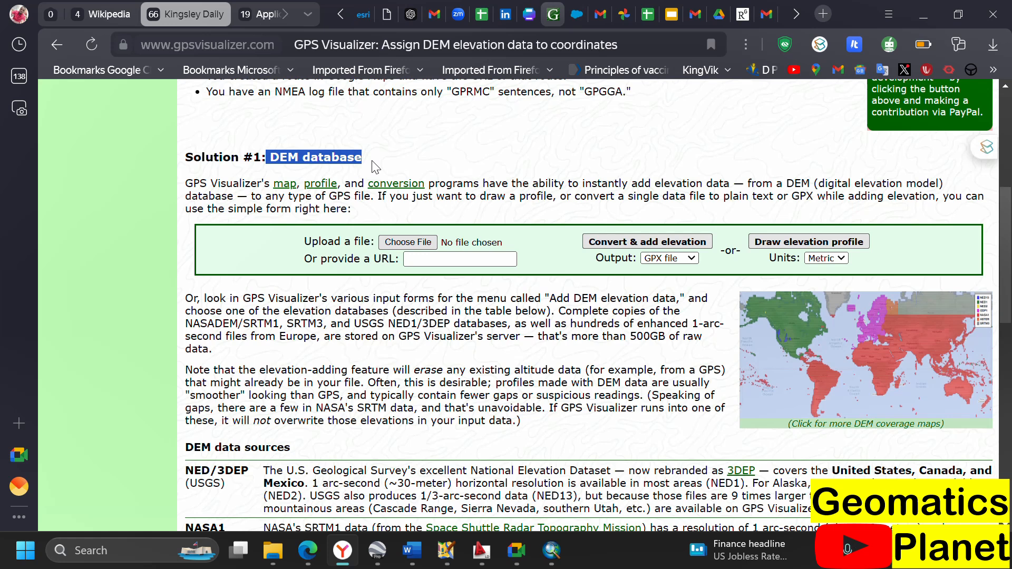
Step: Keep the units as Metric and choose Ekiti.kmz from the Downloads folder as the DEM form's upload file
click(838, 260)
click(836, 274)
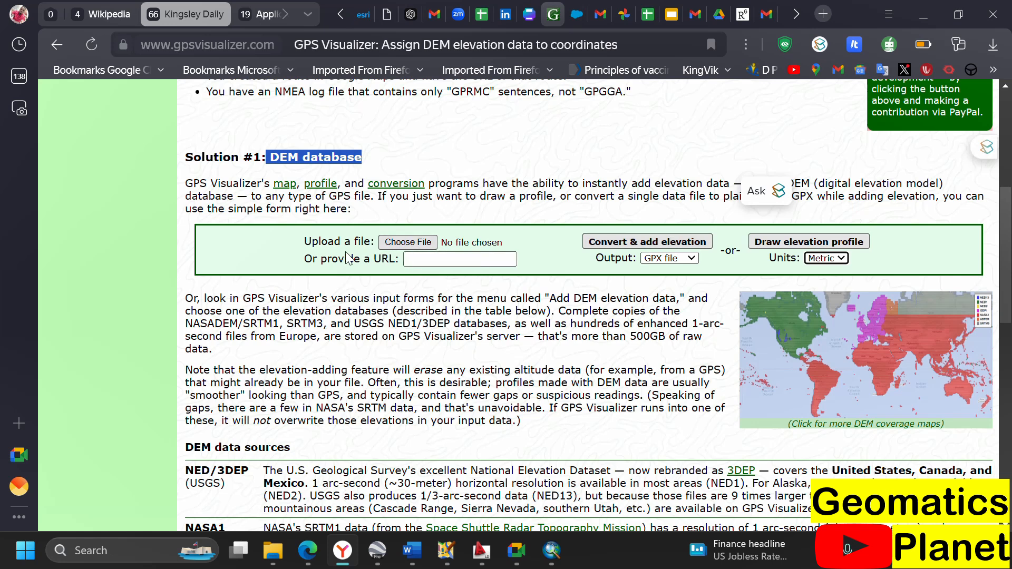
click(393, 243)
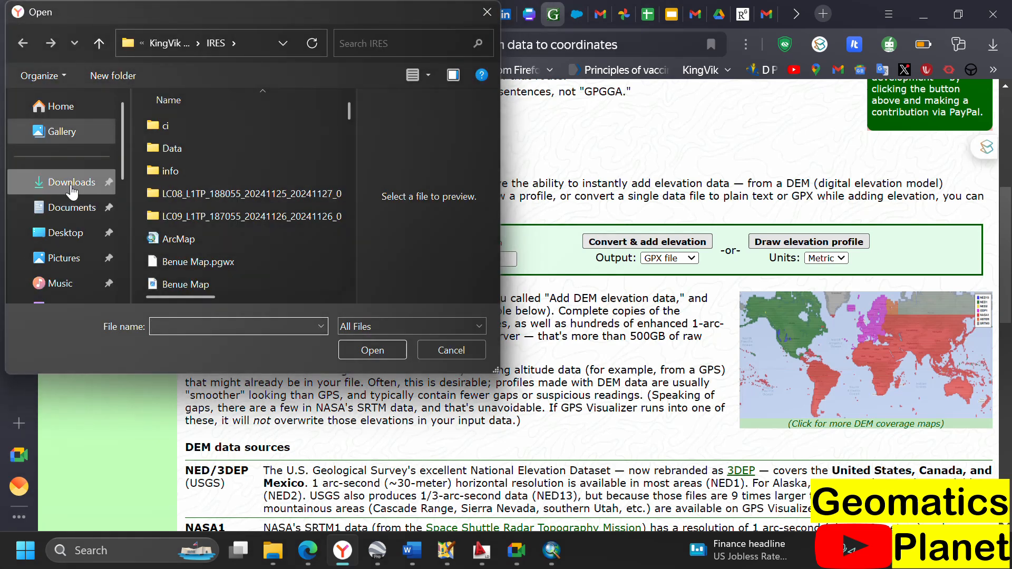
click(72, 192)
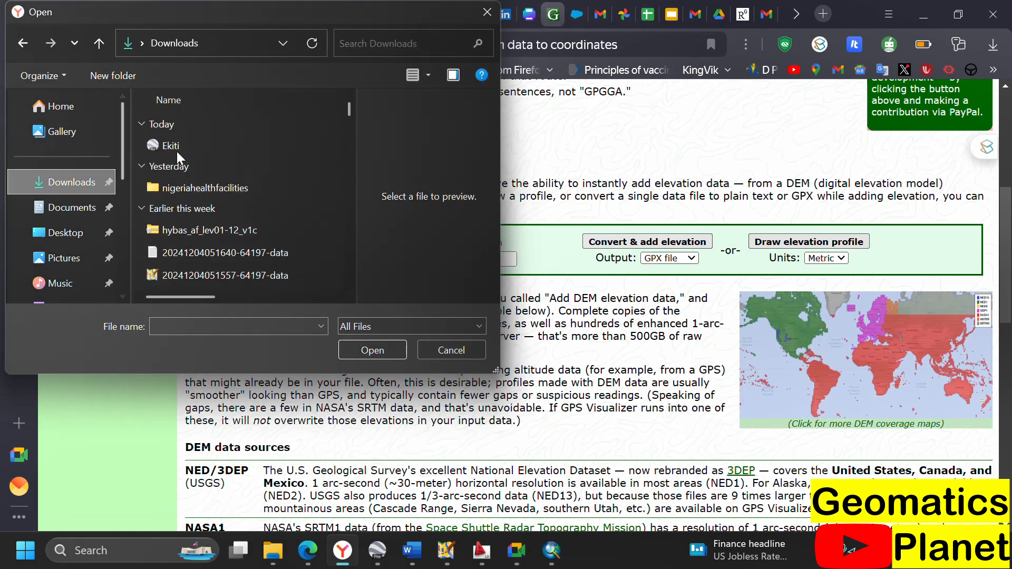
click(181, 148)
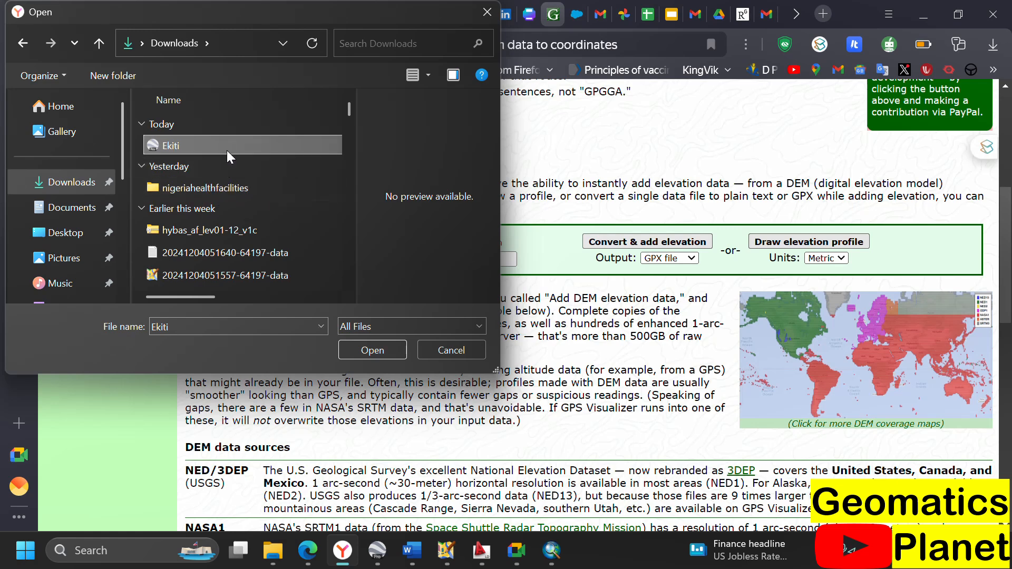
click(369, 351)
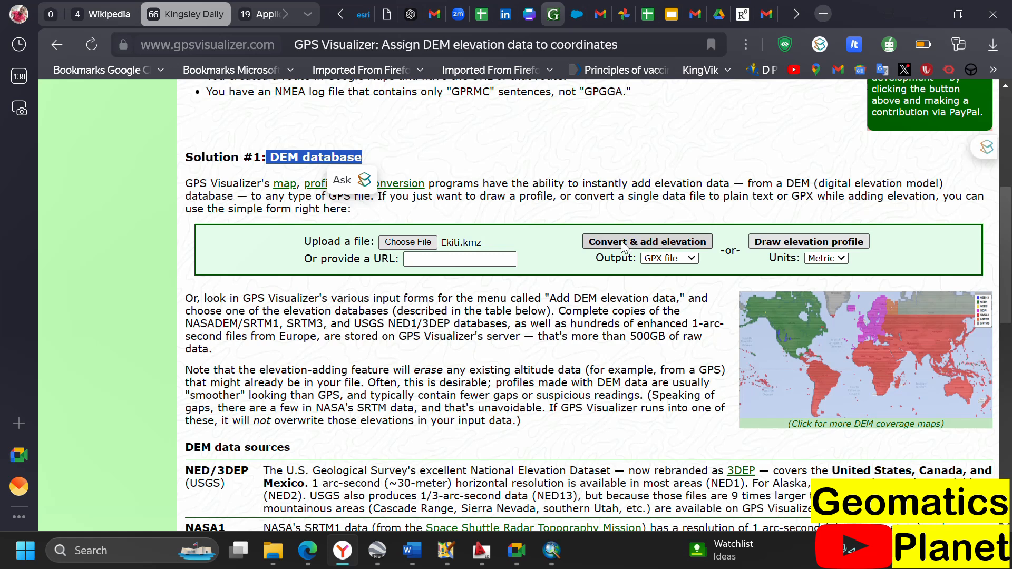
Step: Keep the output as GPX file and convert Ekiti.kmz with elevation added
click(659, 262)
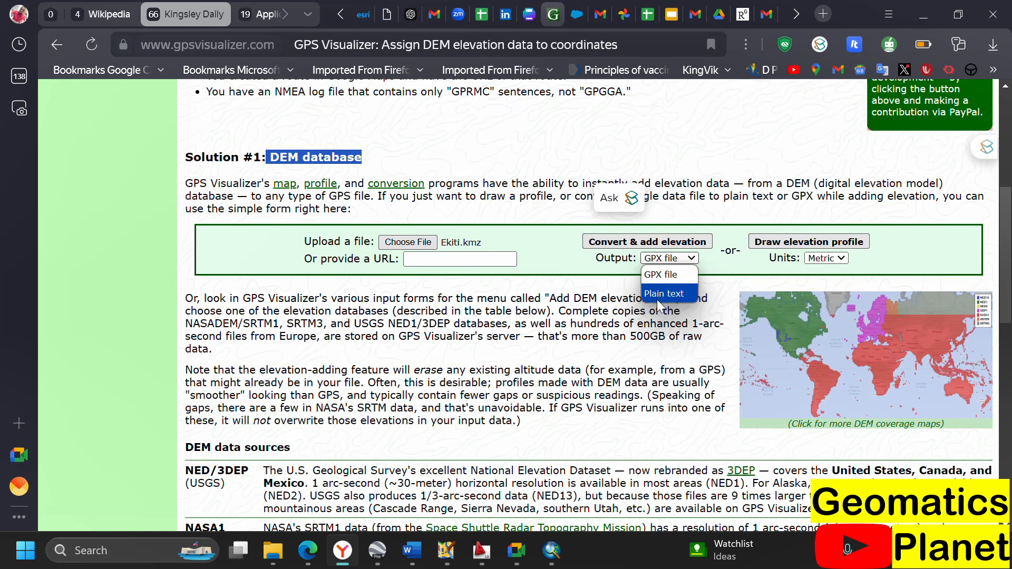
click(627, 277)
drag(608, 265, 614, 264)
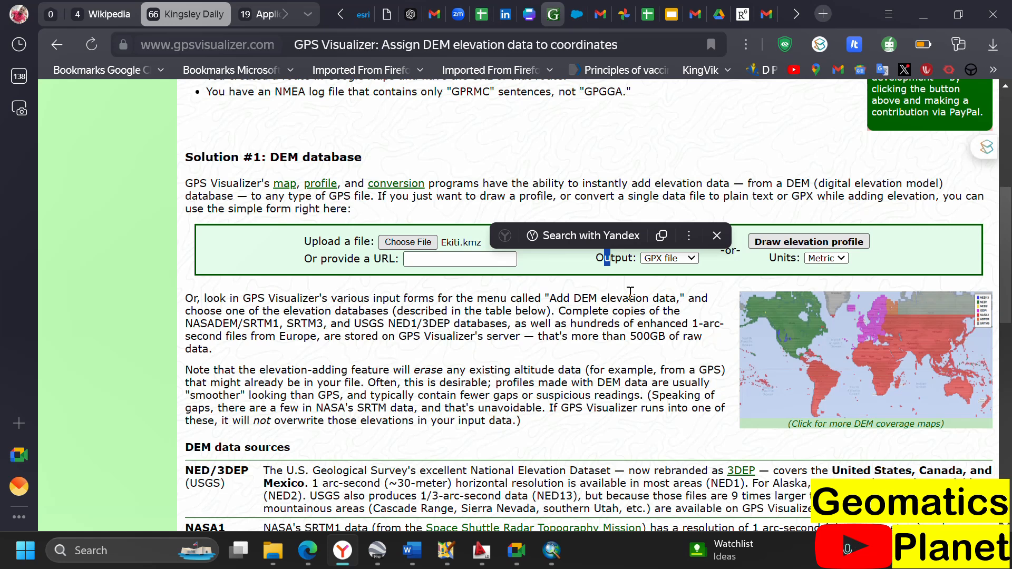
click(583, 273)
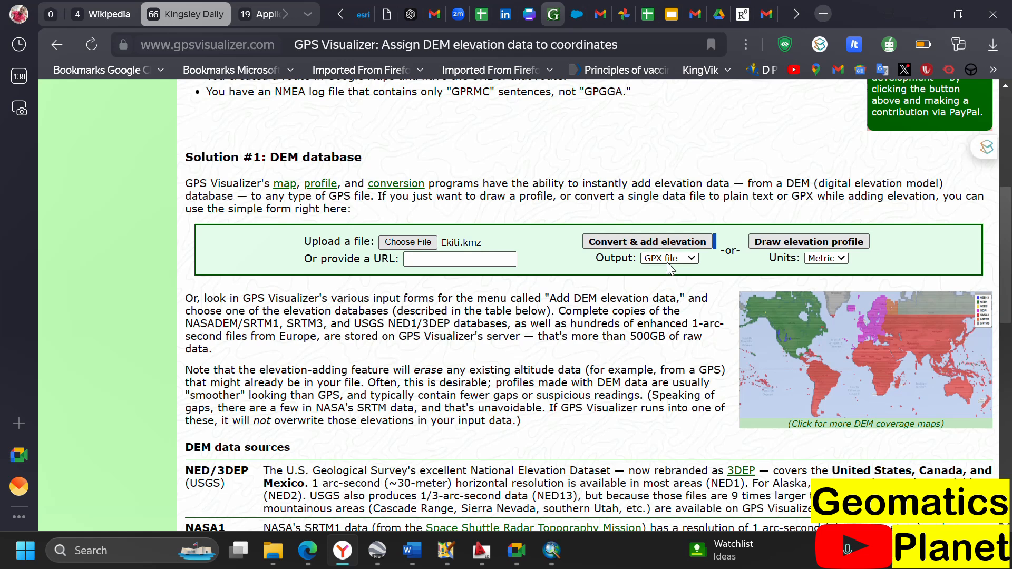
scroll(649, 263, up, 1)
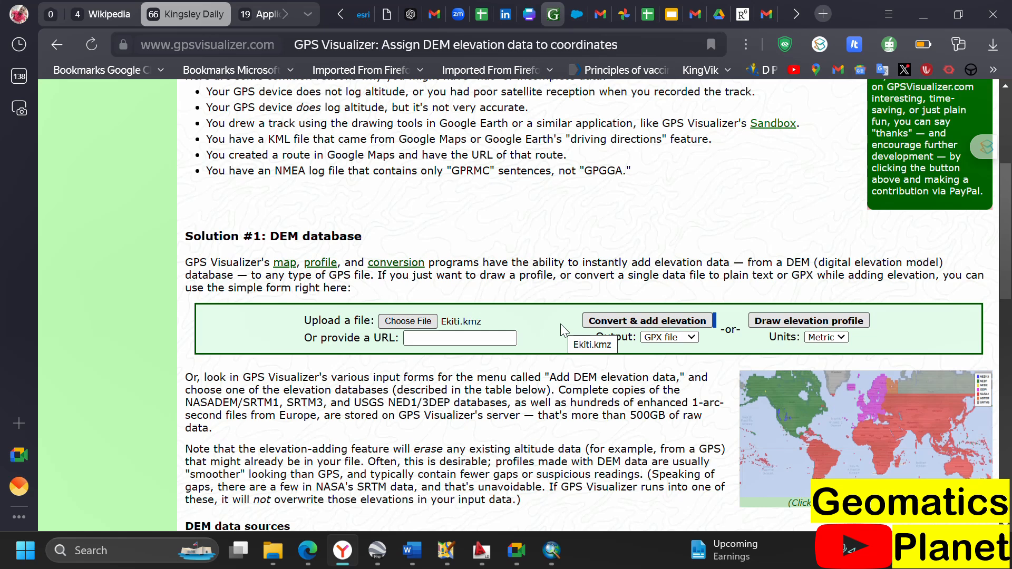
click(635, 324)
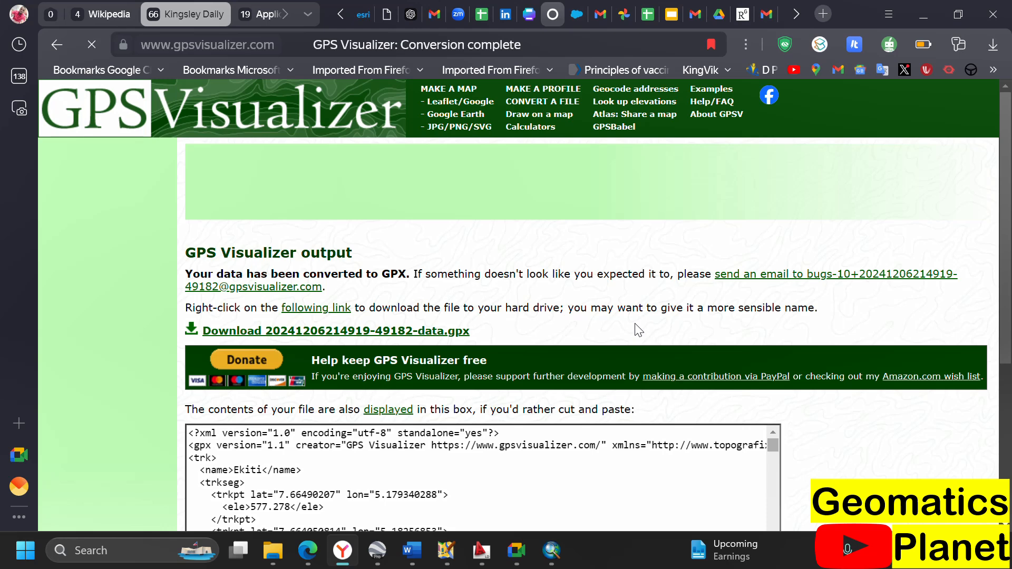
Step: Examine the converted GPX contents through to the last track point, checking the latitude, longitude and elevation entries
scroll(342, 265, down, 1)
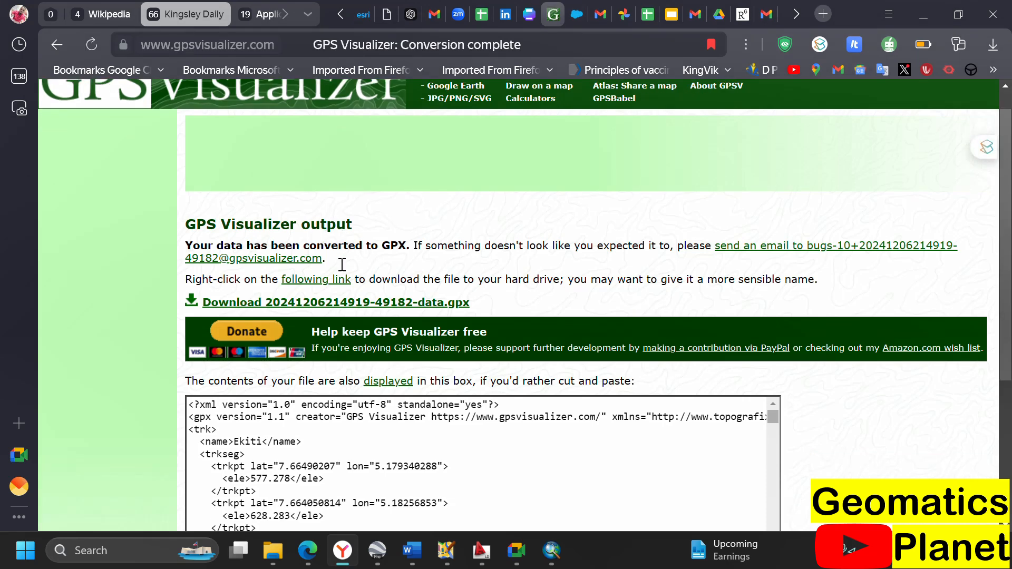
scroll(342, 265, down, 3)
scroll(385, 321, down, 6)
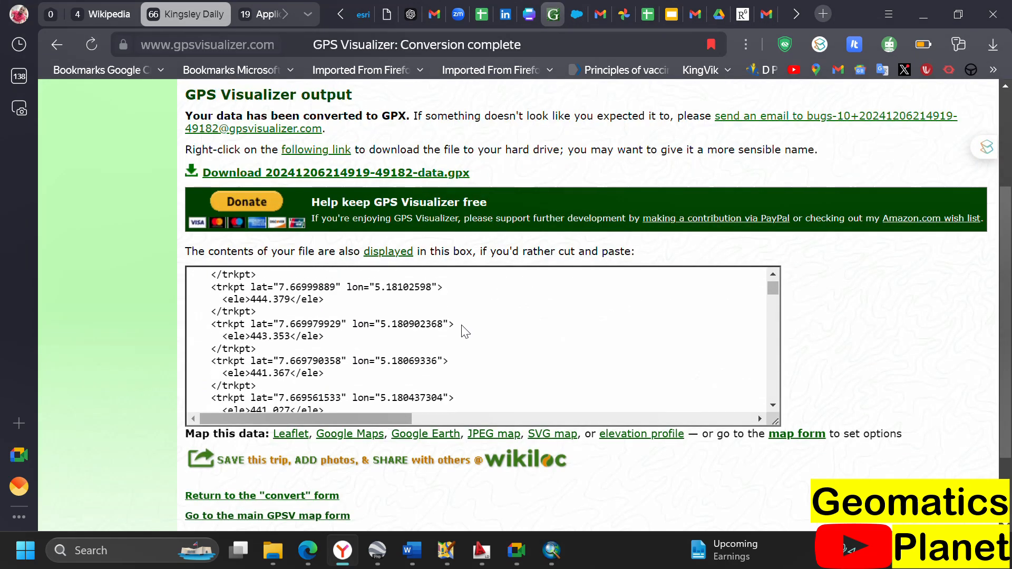
scroll(463, 331, down, 5)
scroll(778, 301, down, 2)
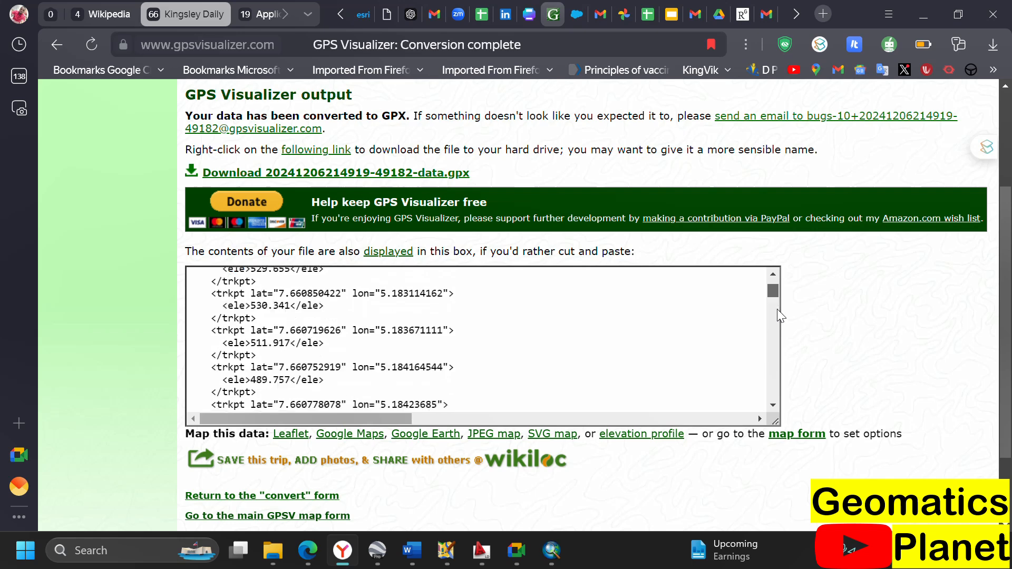
drag(777, 309, 793, 415)
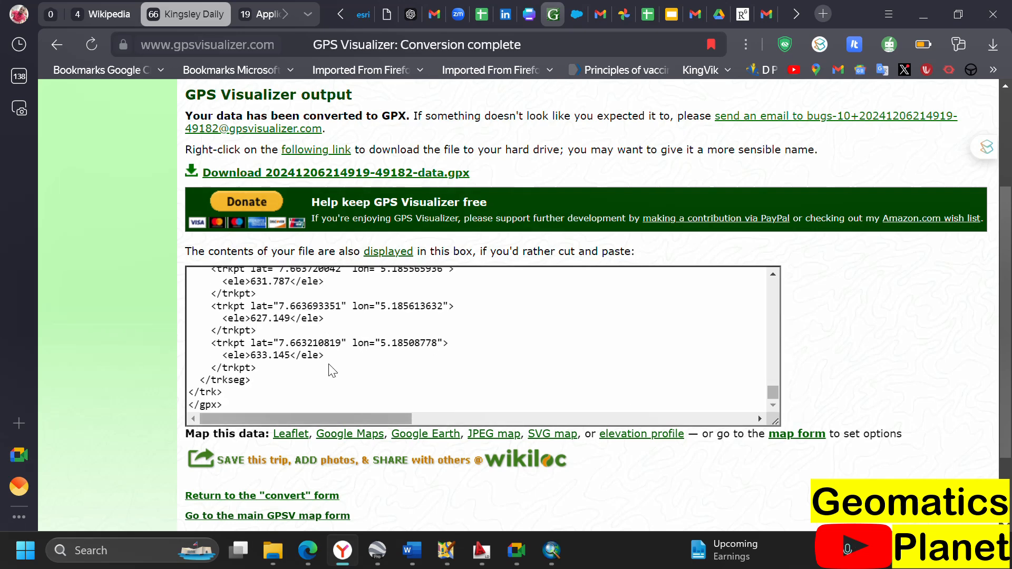
scroll(332, 370, up, 3)
scroll(316, 342, down, 3)
scroll(375, 389, down, 2)
scroll(389, 347, up, 5)
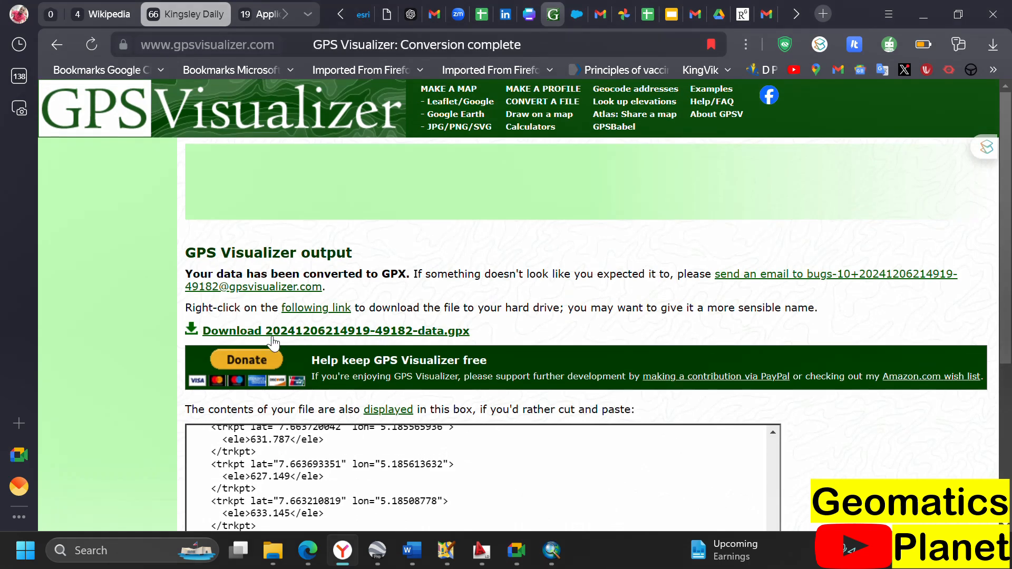
click(301, 328)
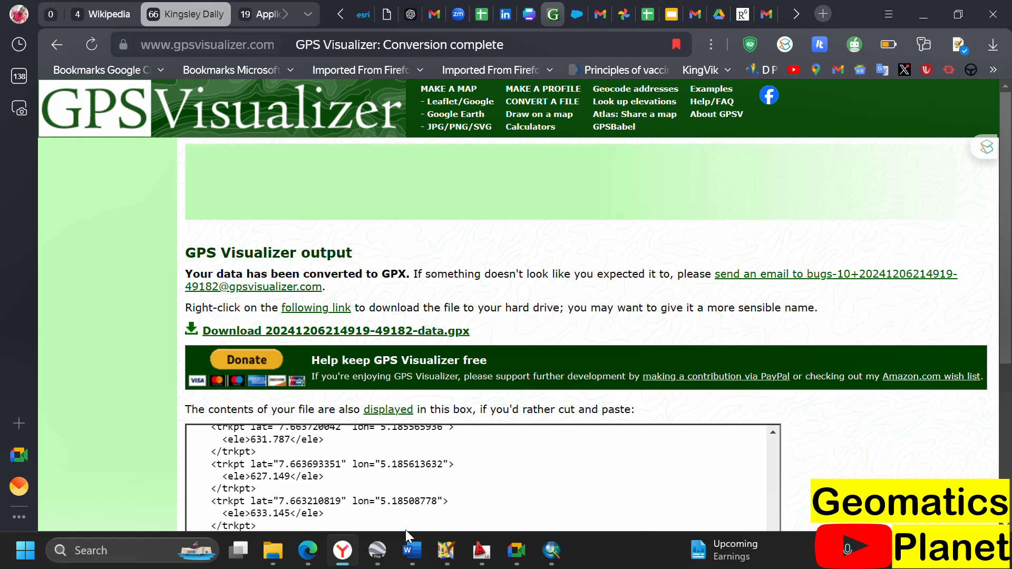
click(273, 550)
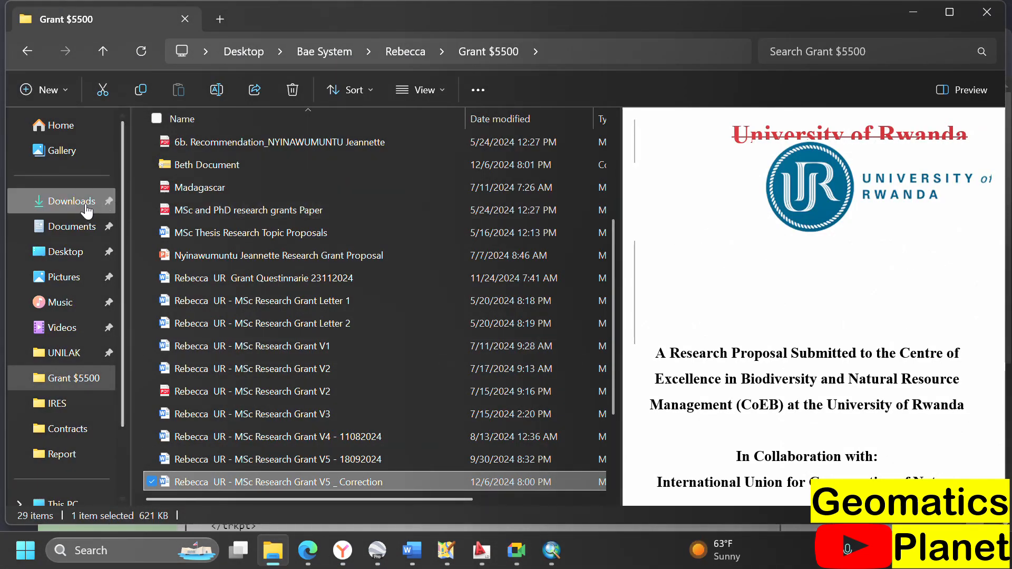
click(112, 204)
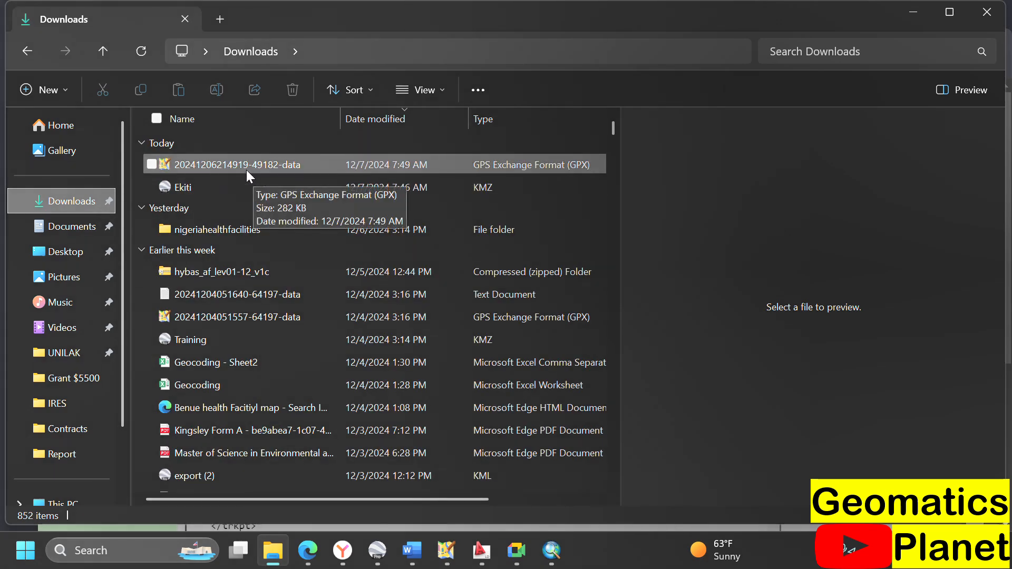
Step: Switch to ArcMap, expand the Conversion Tools toolbox, and search locally for "gpx"
click(551, 557)
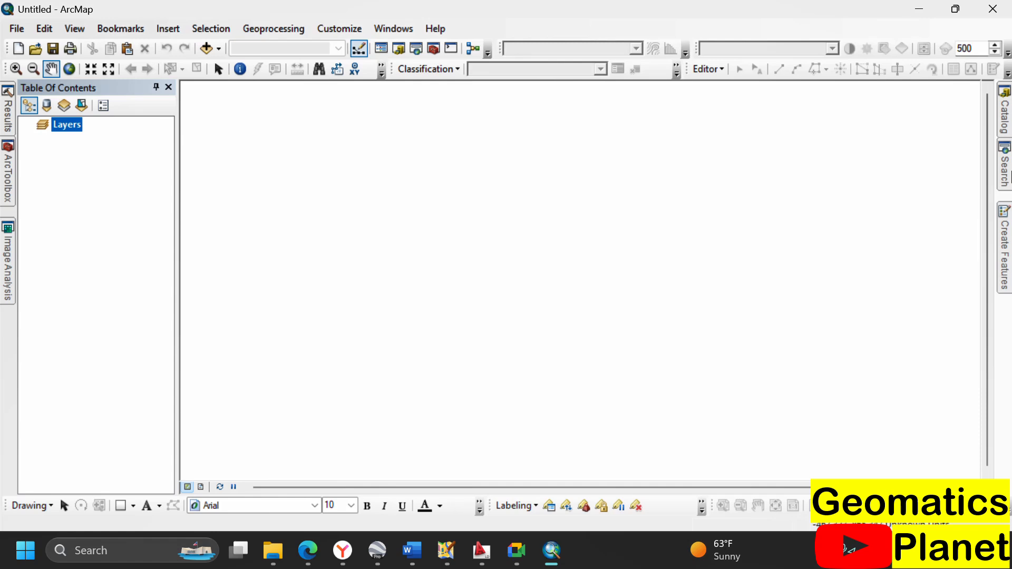
click(8, 172)
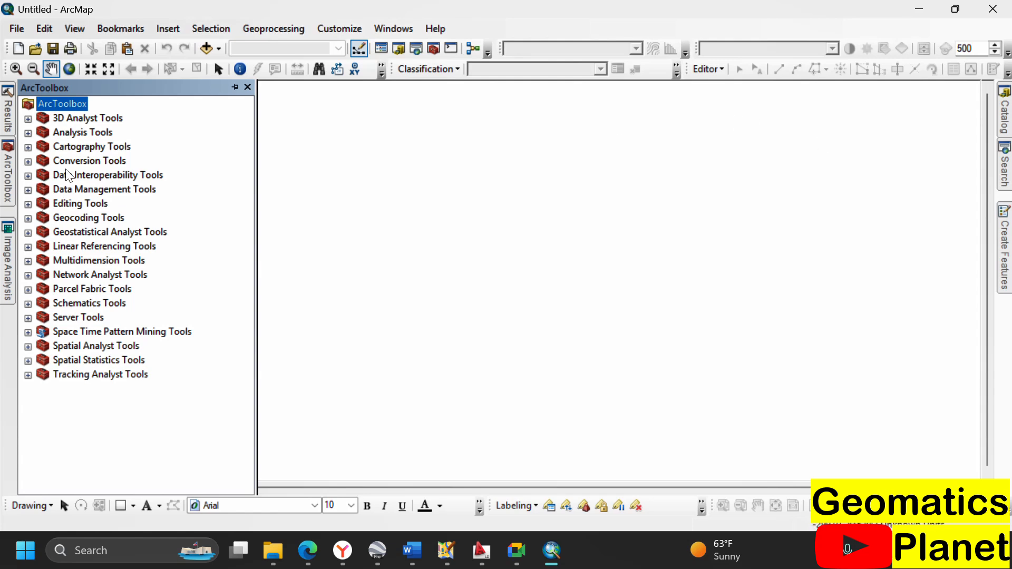
click(29, 161)
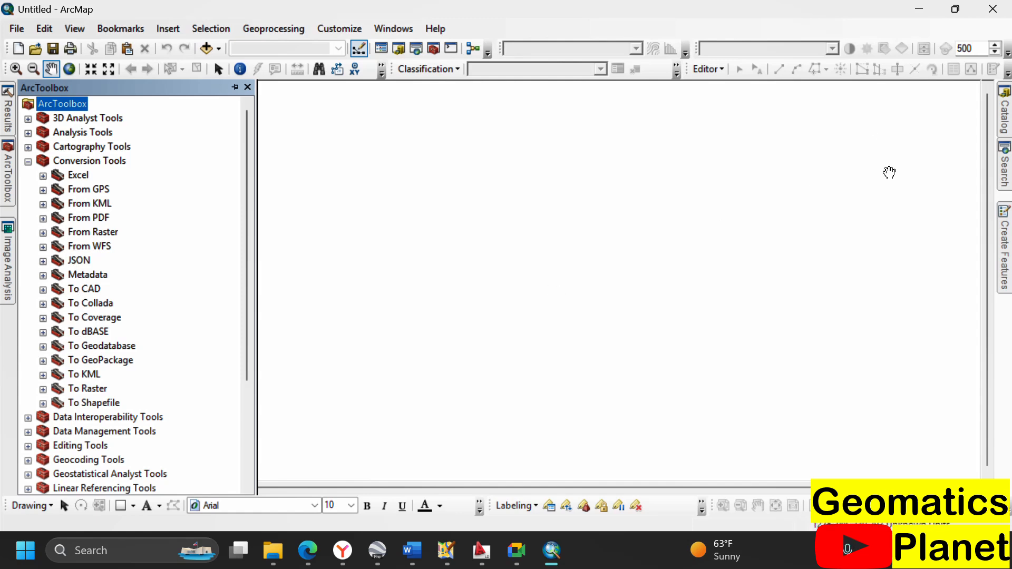
mouse_move(1008, 173)
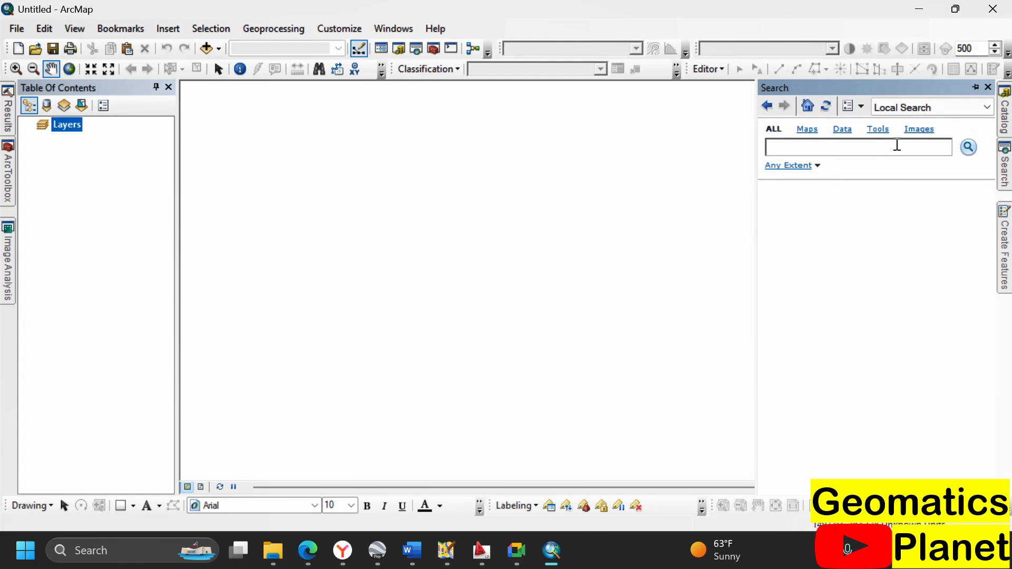
text(gpx)
key(Return)
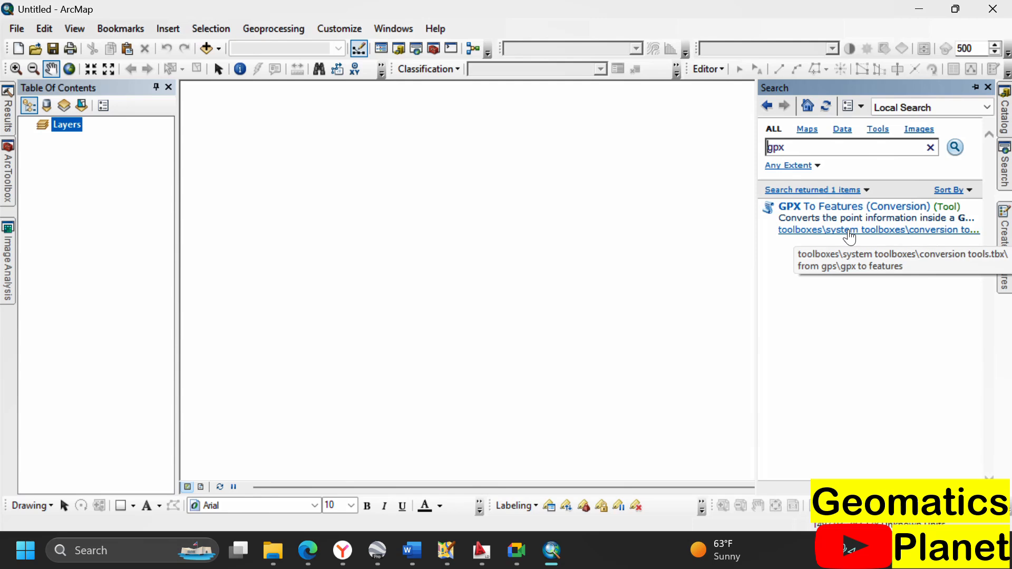
Step: Expand the From GPS toolset in Conversion Tools and open the GPX To Features tool
click(8, 163)
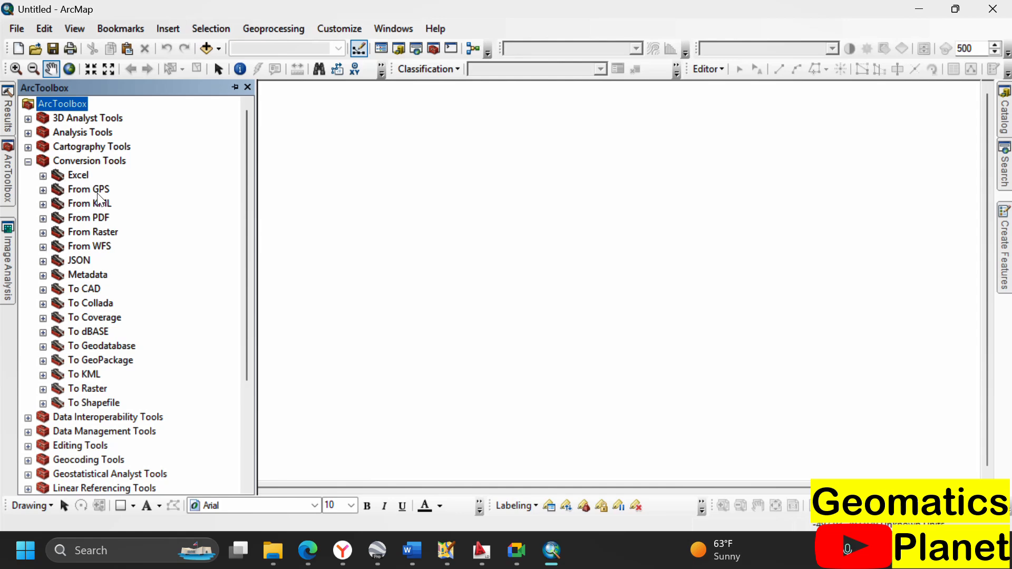
click(43, 190)
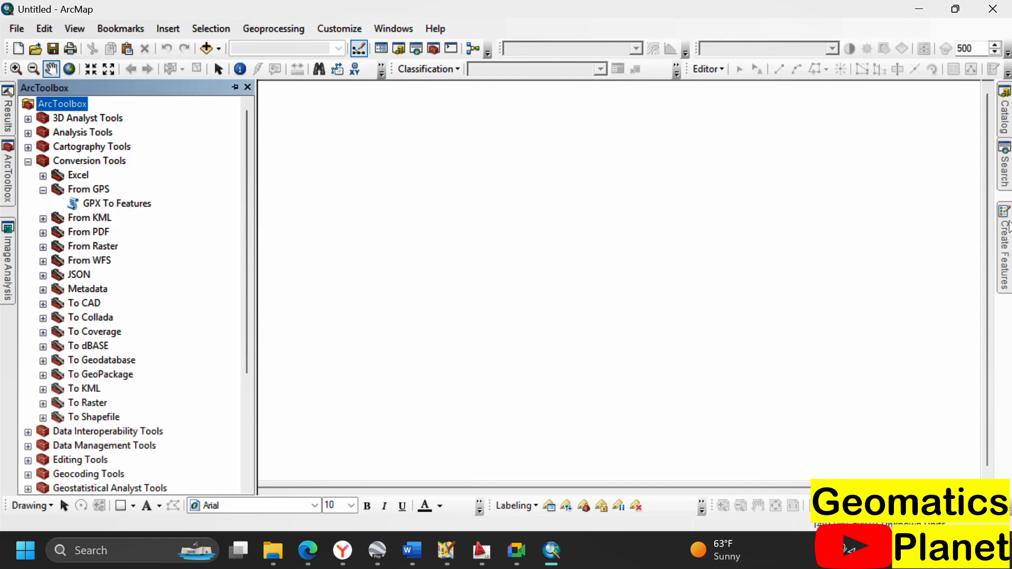
click(1001, 179)
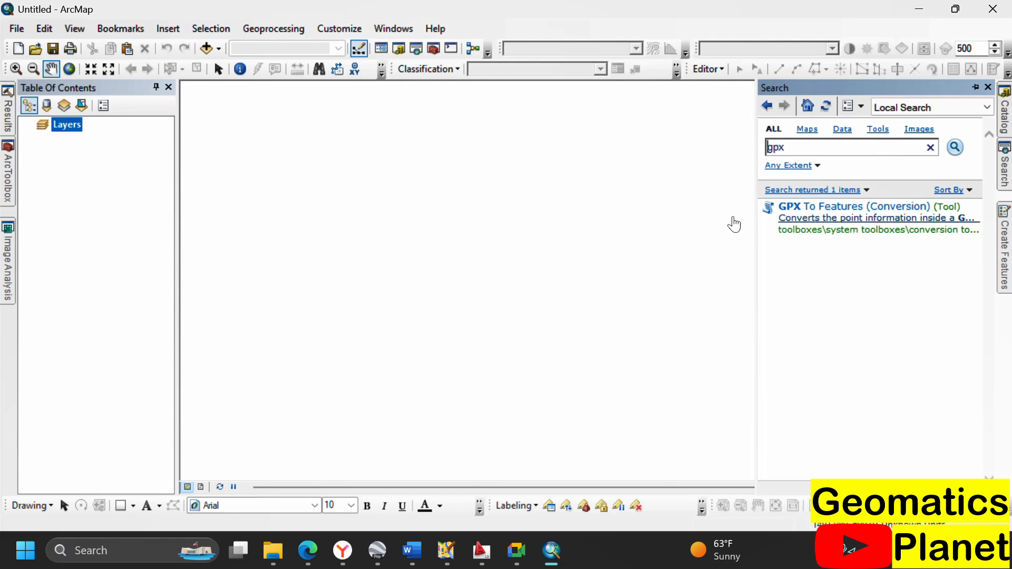
click(6, 171)
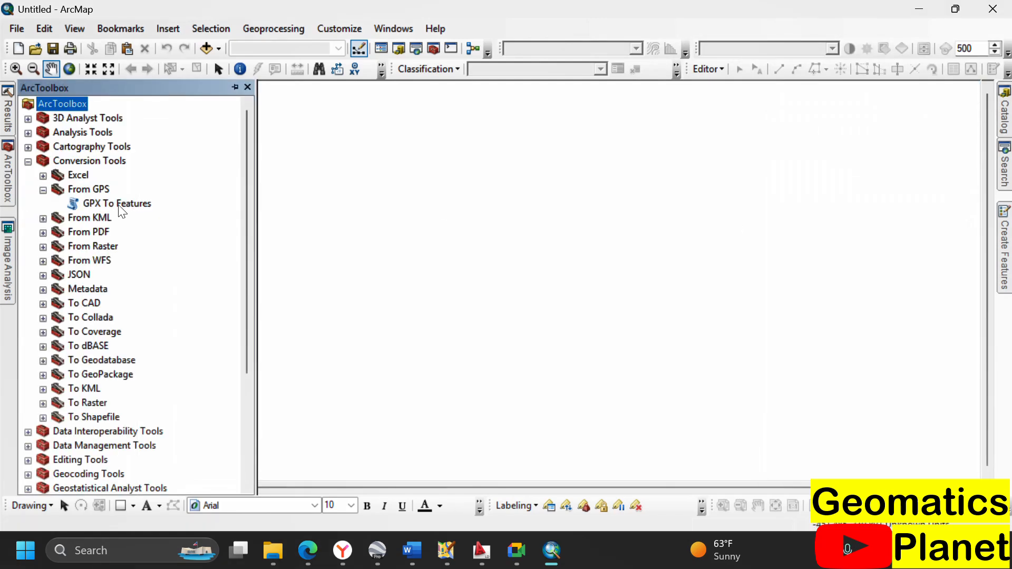
double_click(120, 205)
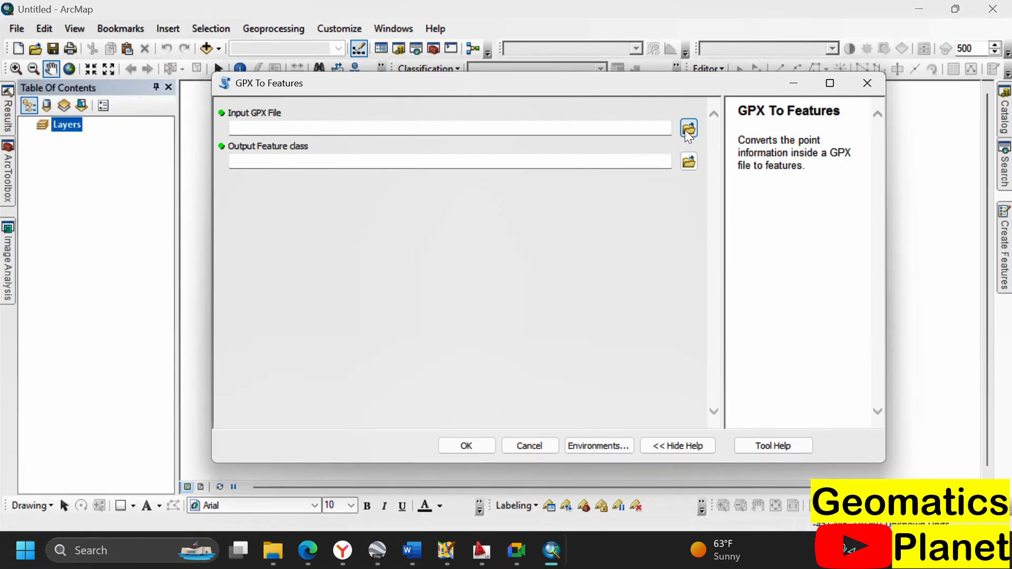
click(686, 132)
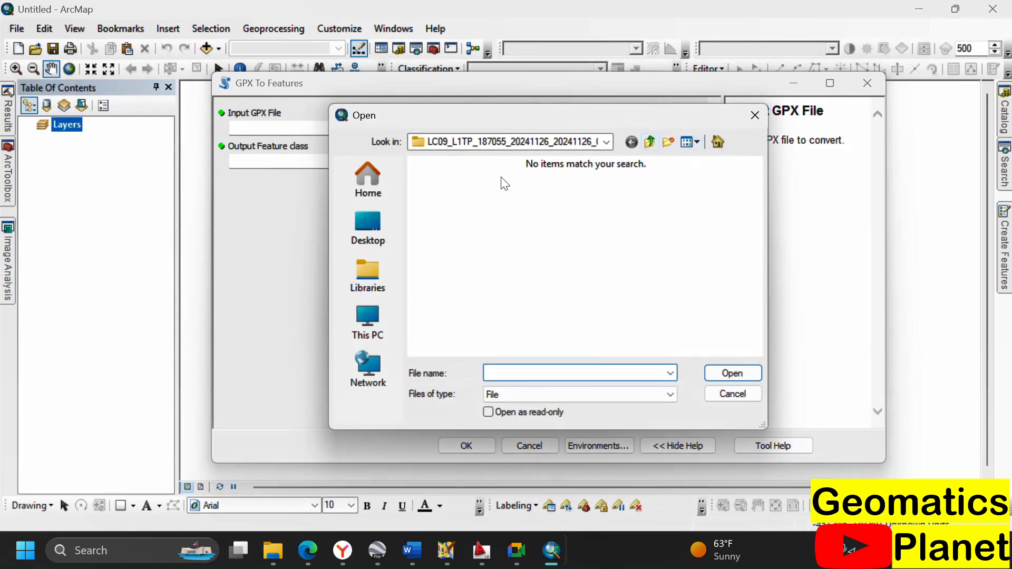
click(375, 177)
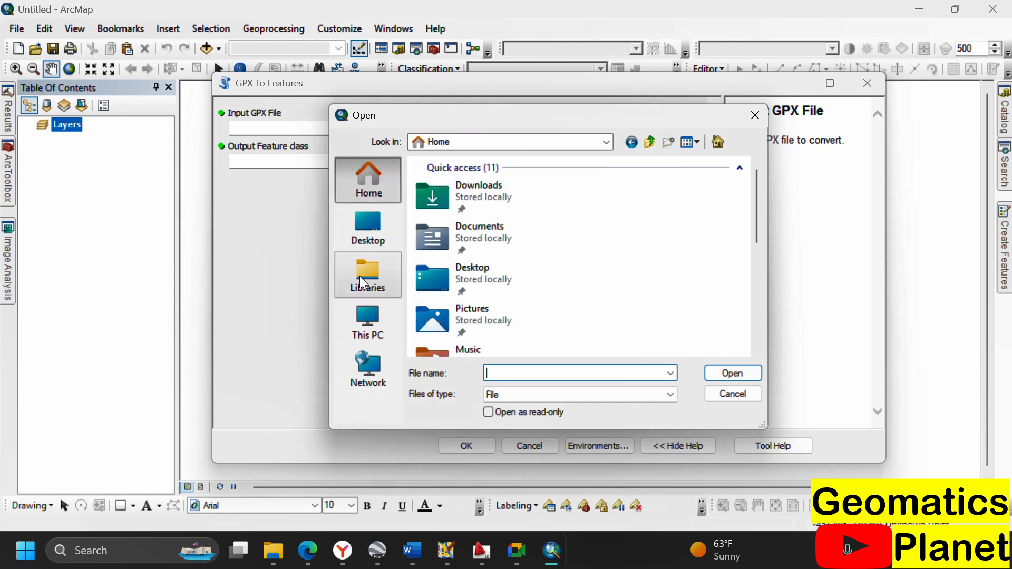
double_click(481, 192)
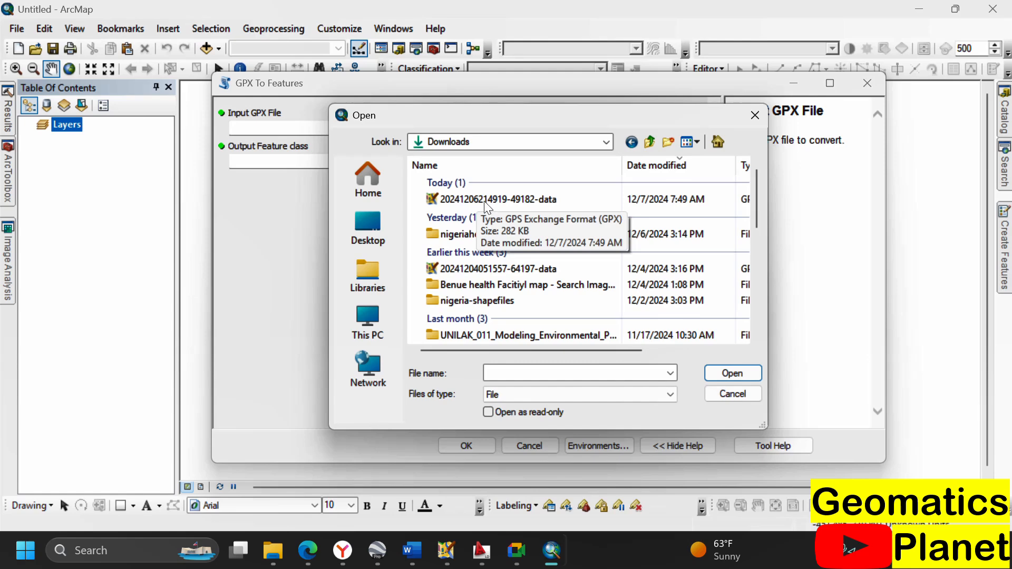
click(484, 201)
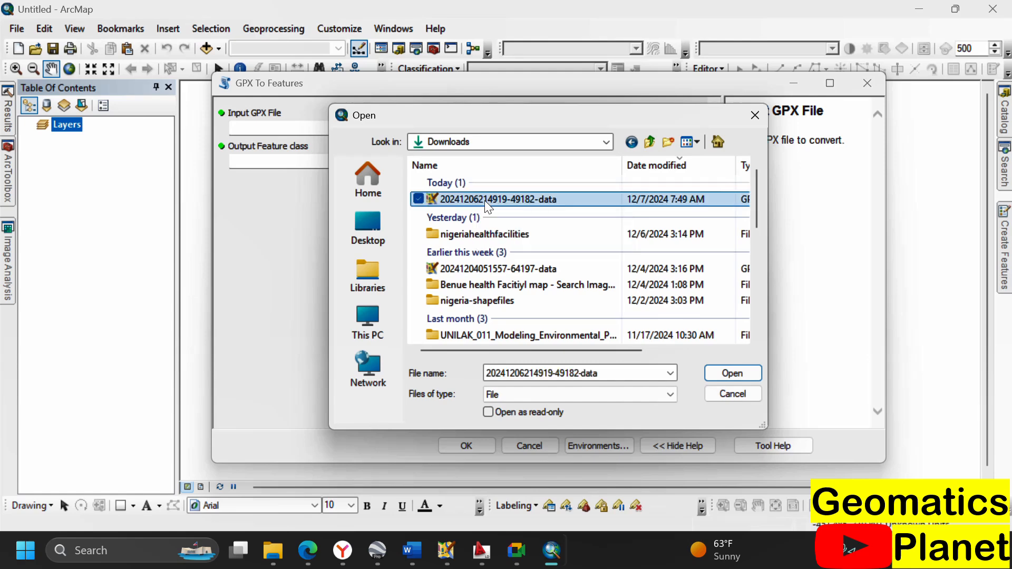
click(722, 376)
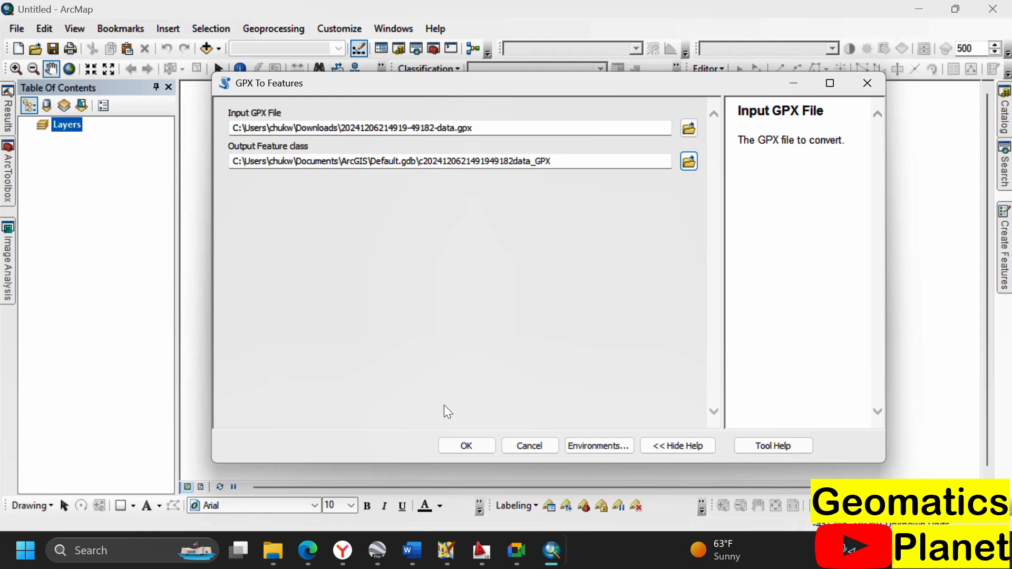
click(461, 445)
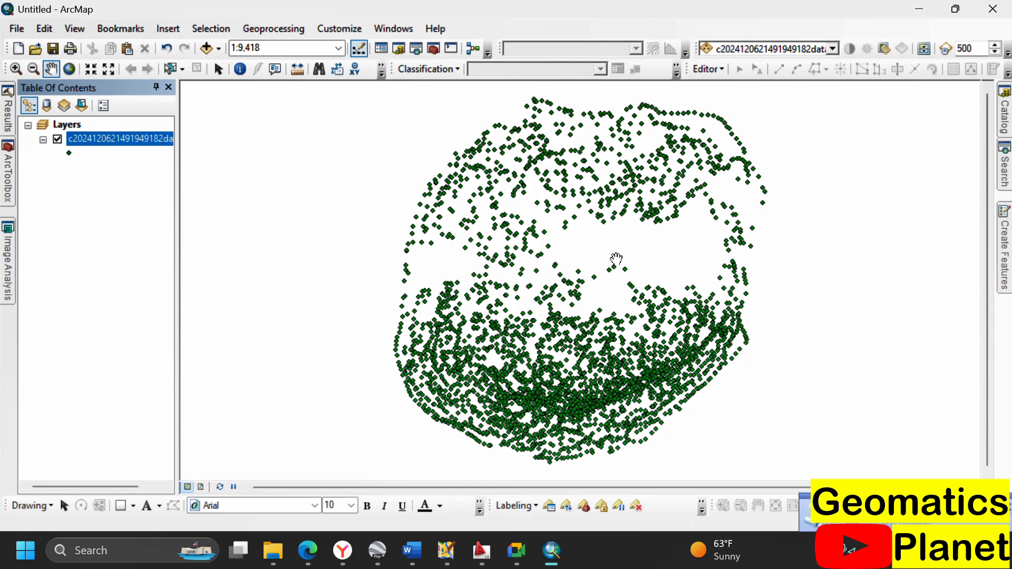
Step: Switch to Google Earth Pro and examine the Ekiti path's line spacing over the hill, comparing it with the converted points in ArcMap
click(377, 550)
scroll(724, 305, down, 5)
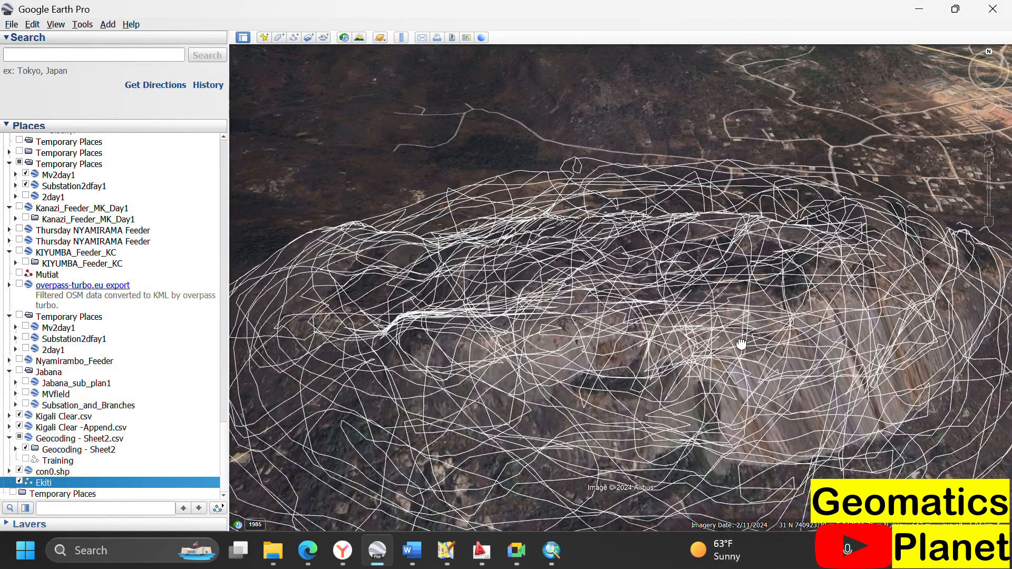
scroll(711, 252, up, 5)
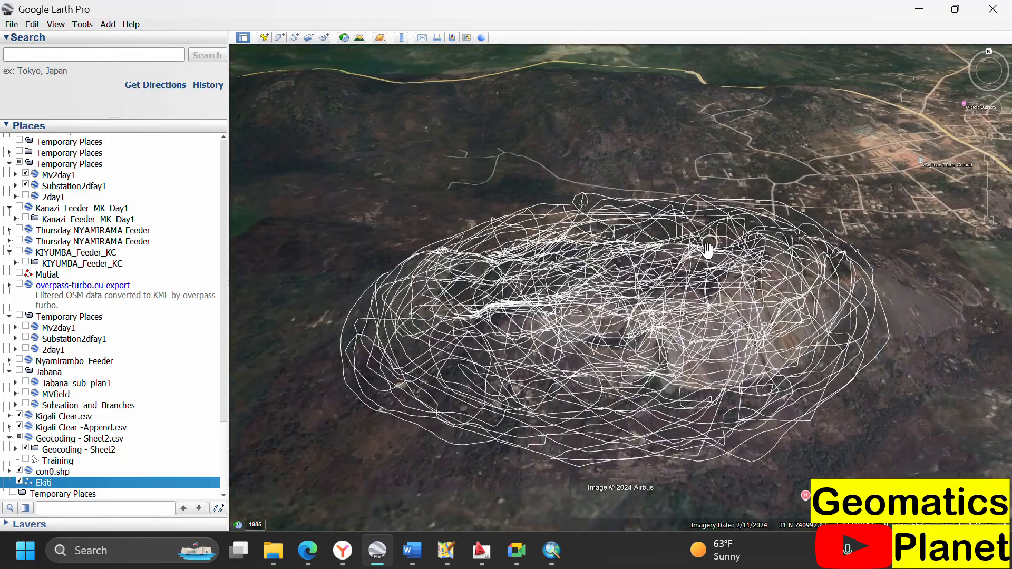
scroll(724, 250, up, 2)
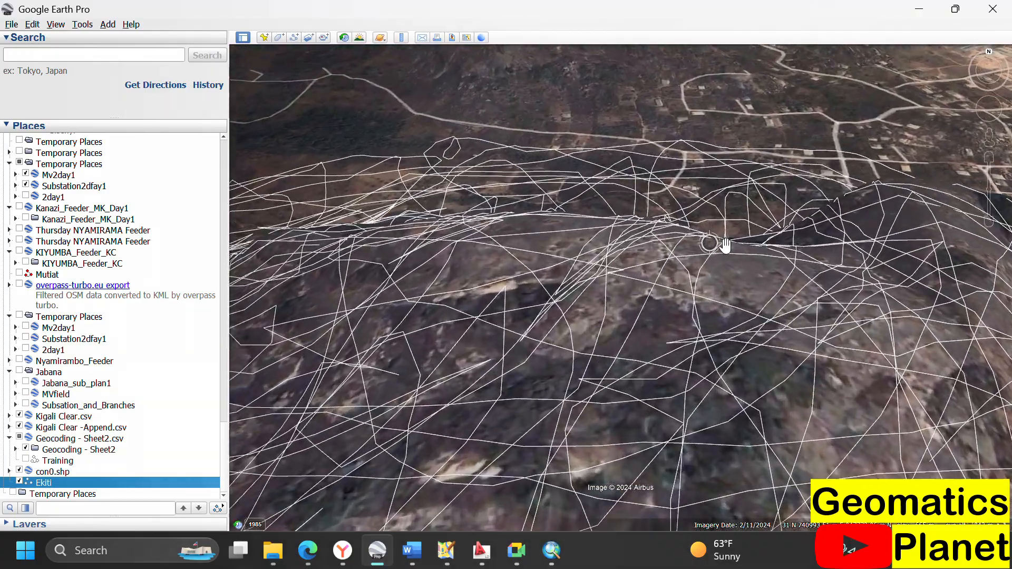
drag(833, 265, 844, 287)
scroll(805, 192, down, 3)
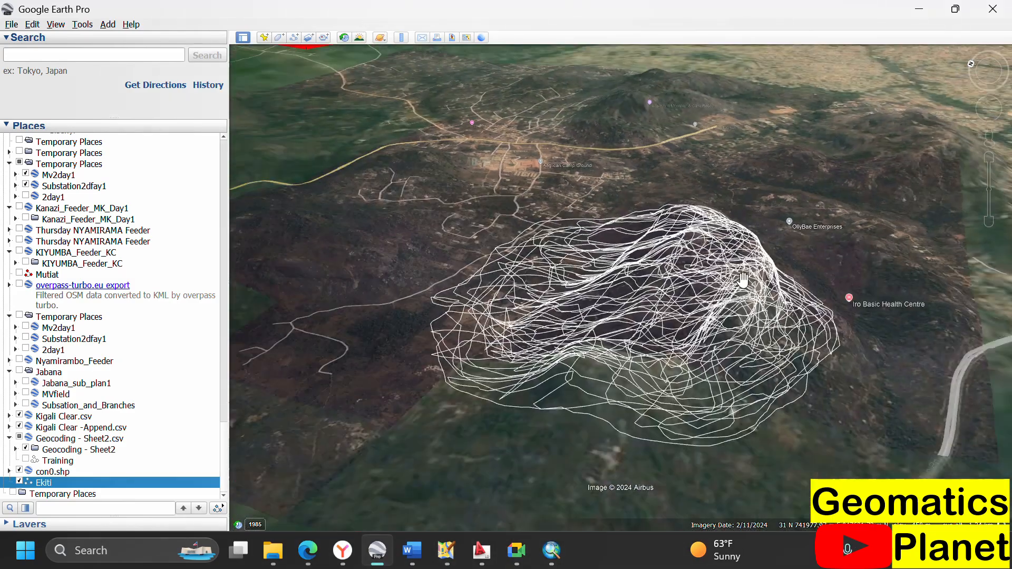
scroll(735, 276, up, 3)
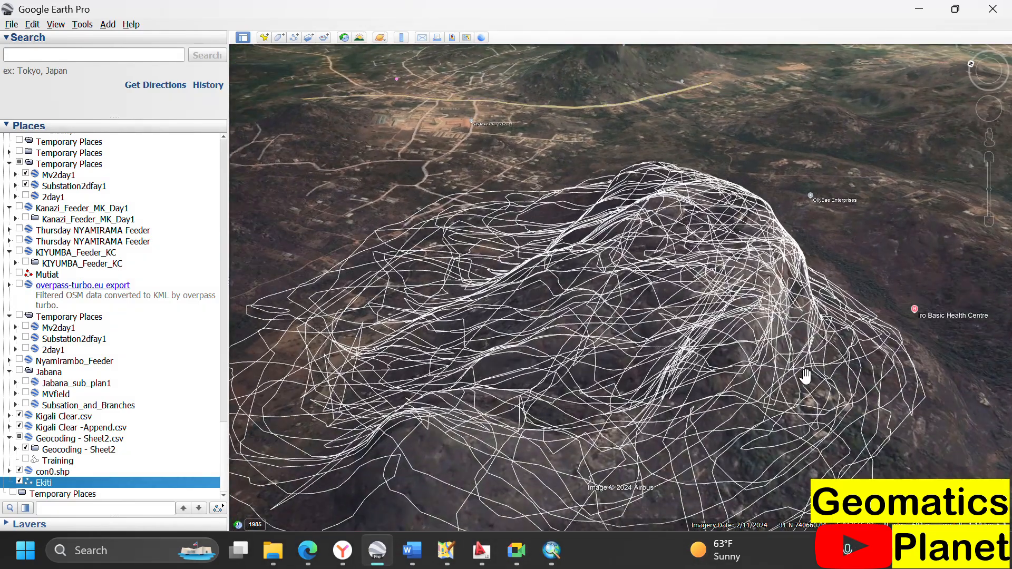
drag(806, 376, 598, 348)
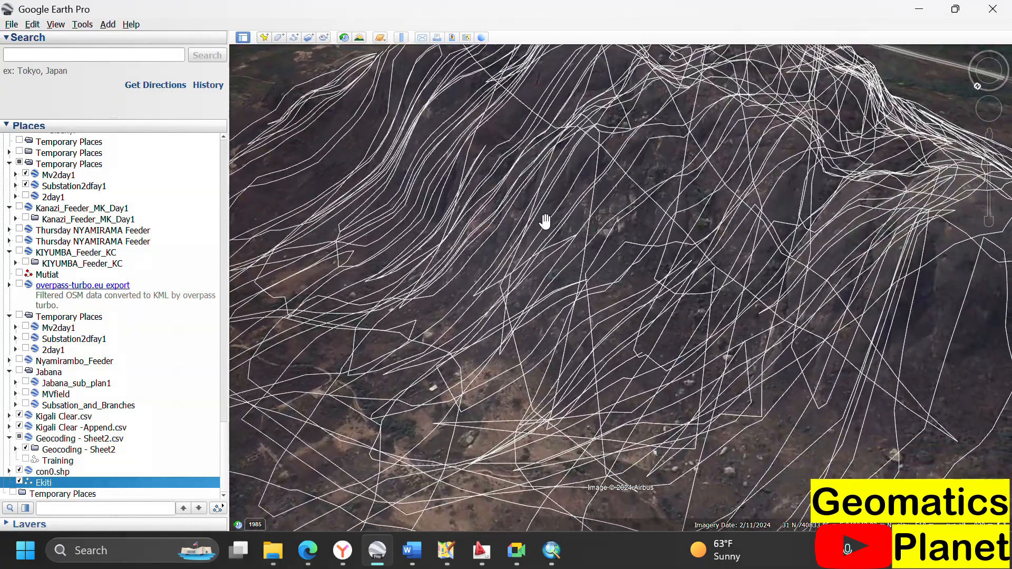
drag(544, 221, 711, 328)
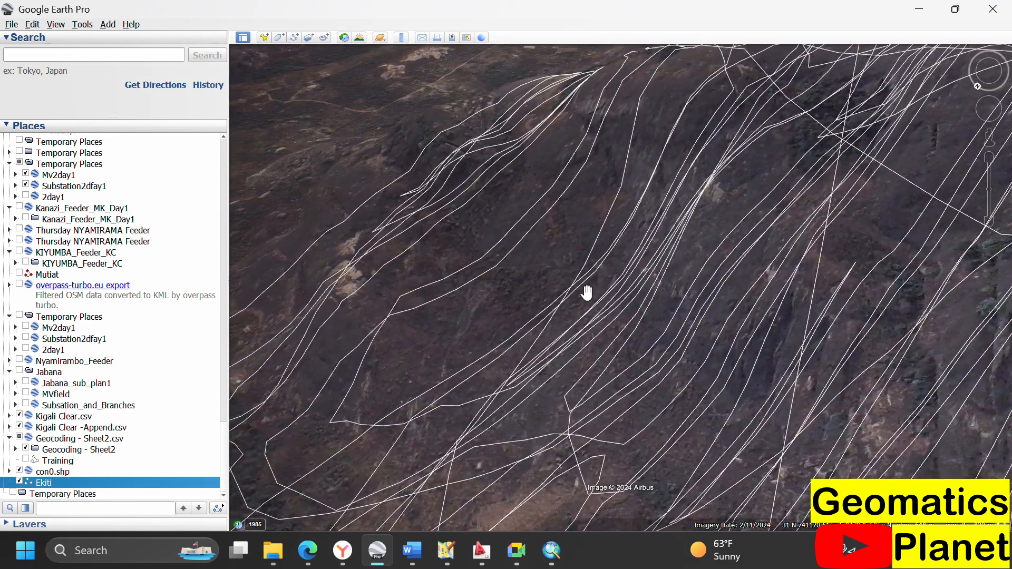
click(551, 553)
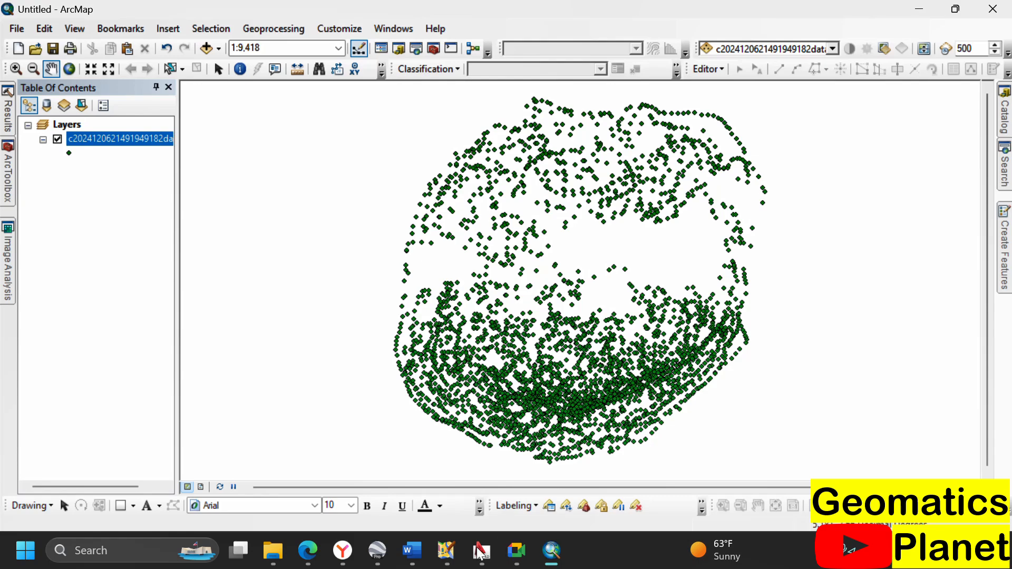
click(378, 550)
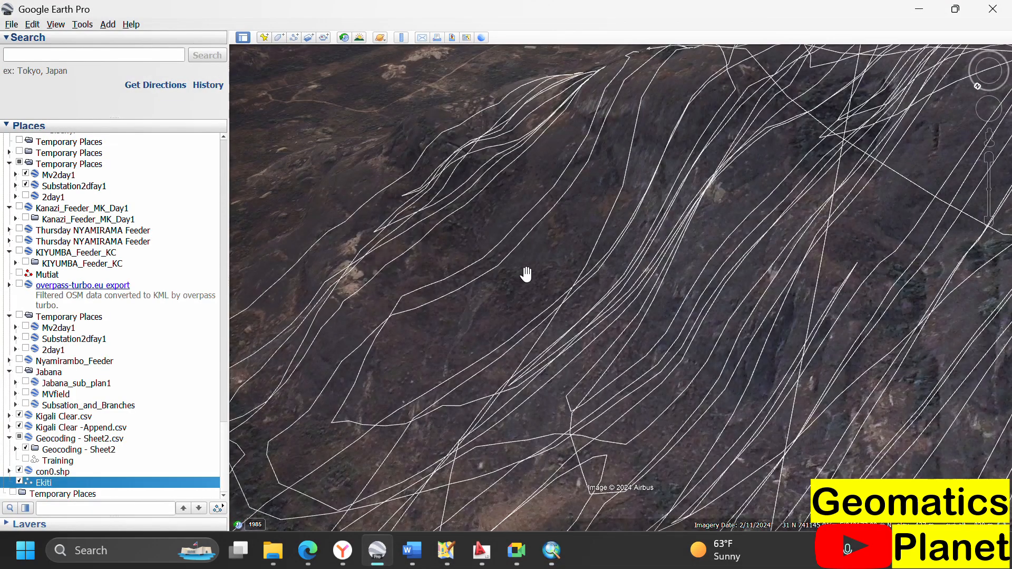
scroll(526, 274, down, 2)
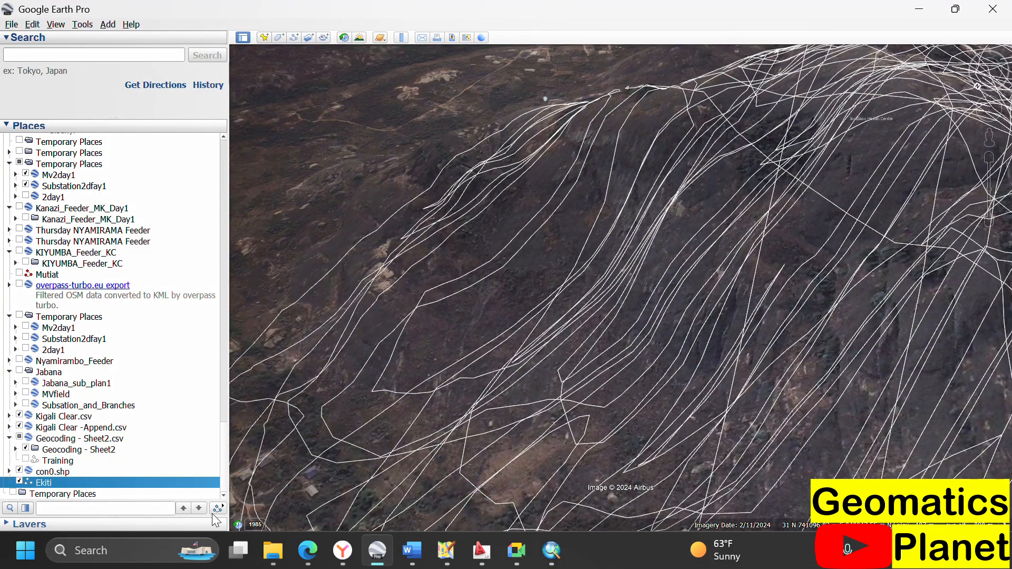
Step: Open the Ekiti path's properties and draw trial vertices across the gaps on the hillside
right_click(153, 483)
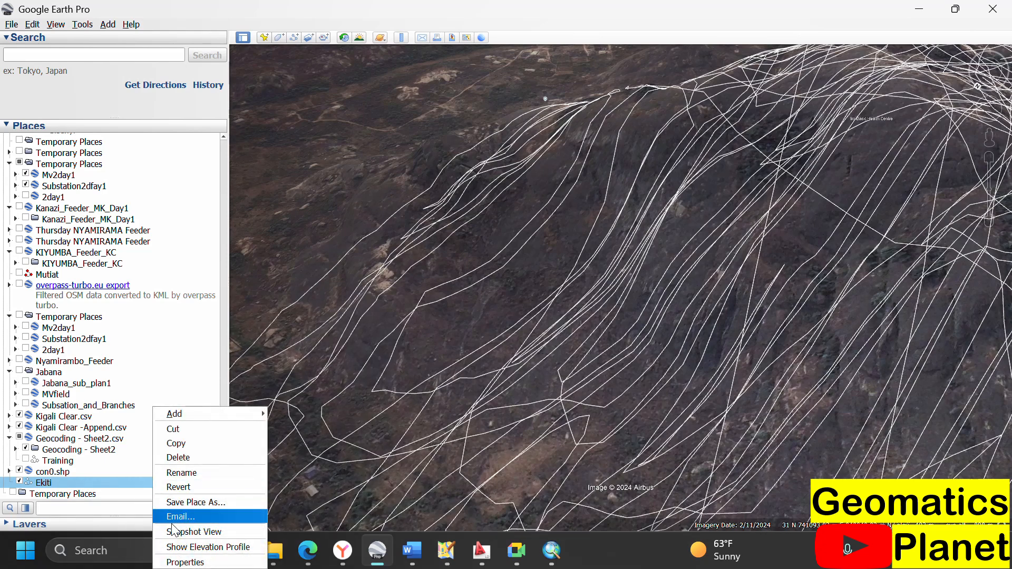
click(180, 562)
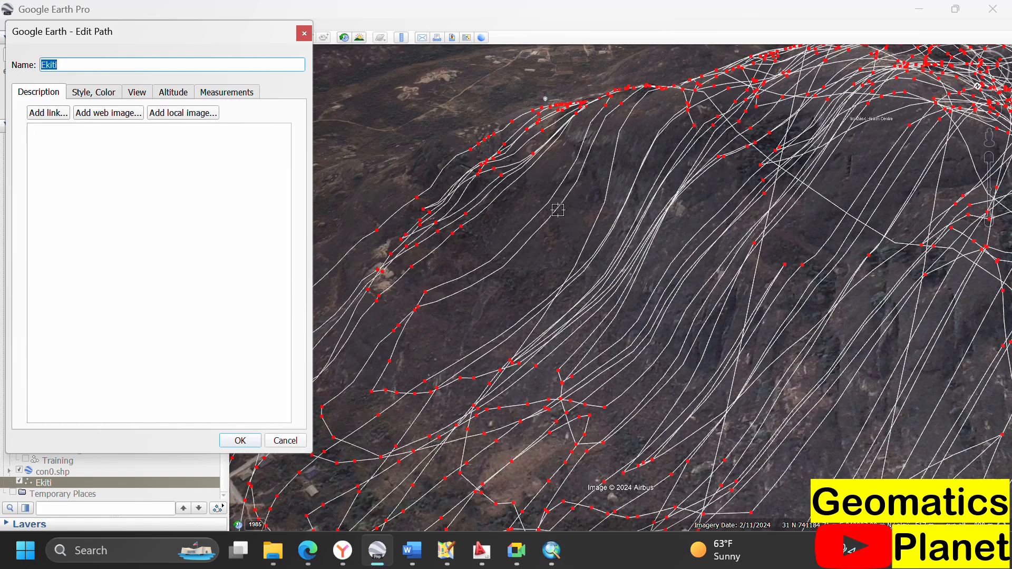
mouse_move(543, 196)
mouse_down()
mouse_move(621, 273)
mouse_move(582, 186)
mouse_move(664, 193)
mouse_move(666, 213)
mouse_up()
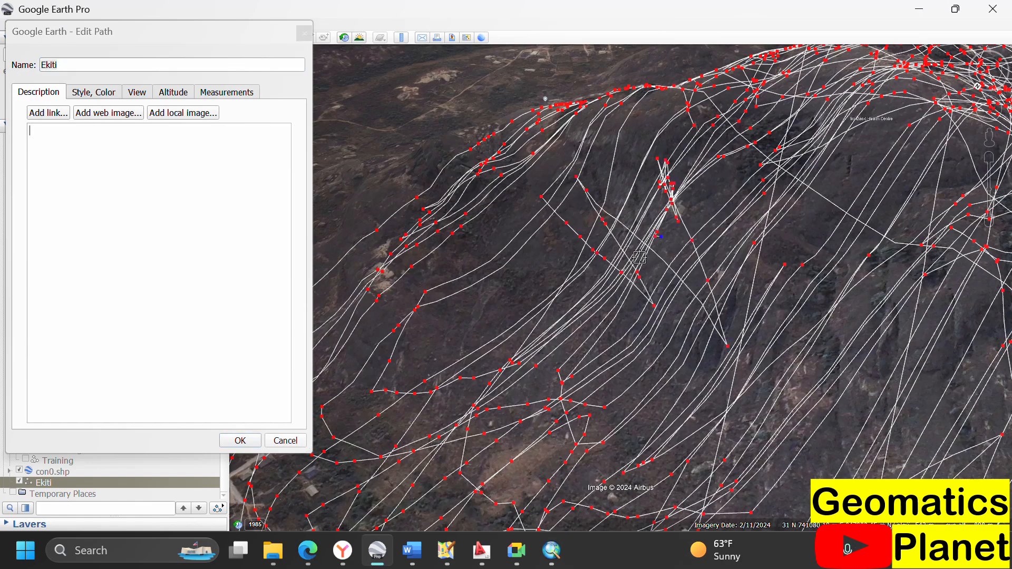
mouse_move(639, 258)
mouse_down()
mouse_move(567, 265)
mouse_move(609, 223)
mouse_up()
Step: Remove all the trial vertices from the Ekiti path one by one and close its properties
right_click(461, 292)
right_click(463, 287)
right_click(464, 286)
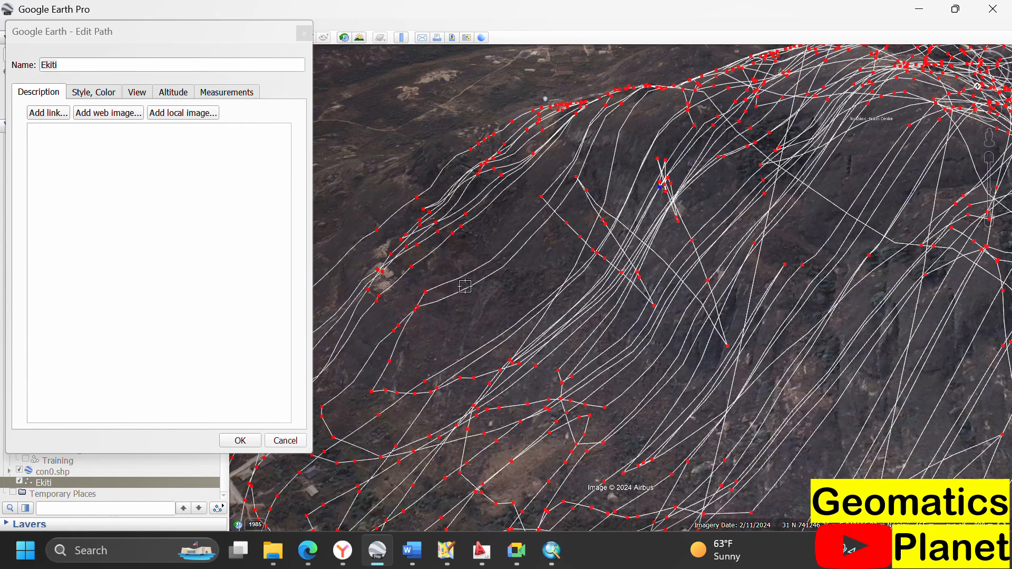
right_click(465, 287)
right_click(465, 286)
right_click(465, 283)
right_click(469, 283)
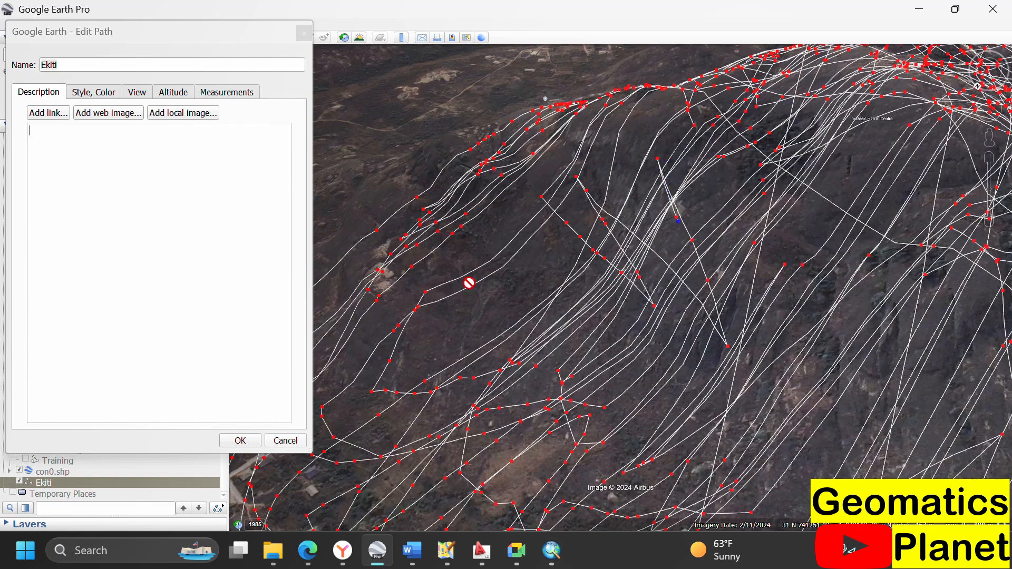
right_click(469, 284)
right_click(469, 283)
right_click(469, 283)
right_click(469, 284)
right_click(469, 284)
right_click(469, 284)
right_click(470, 284)
right_click(469, 284)
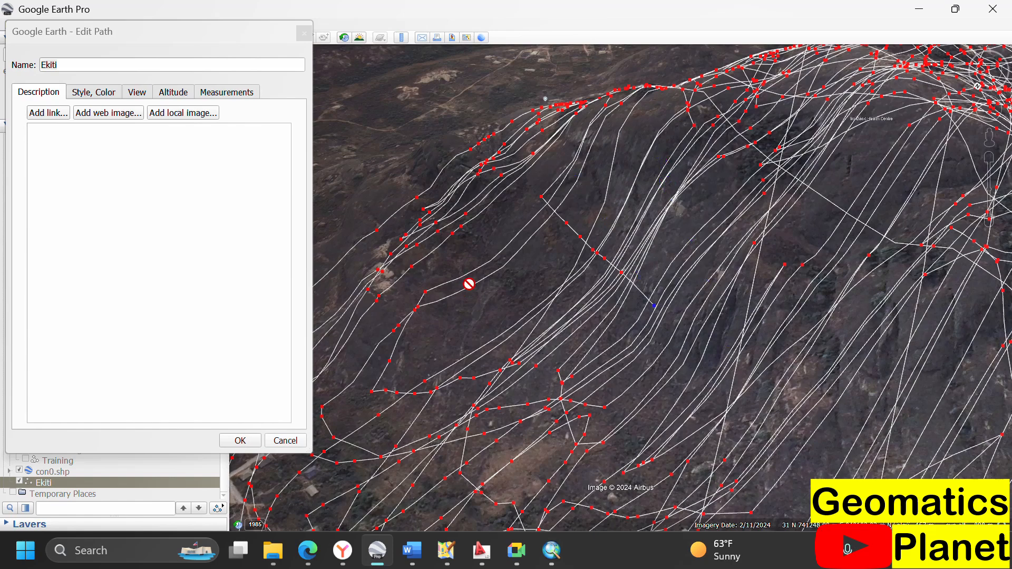
right_click(470, 284)
right_click(470, 284)
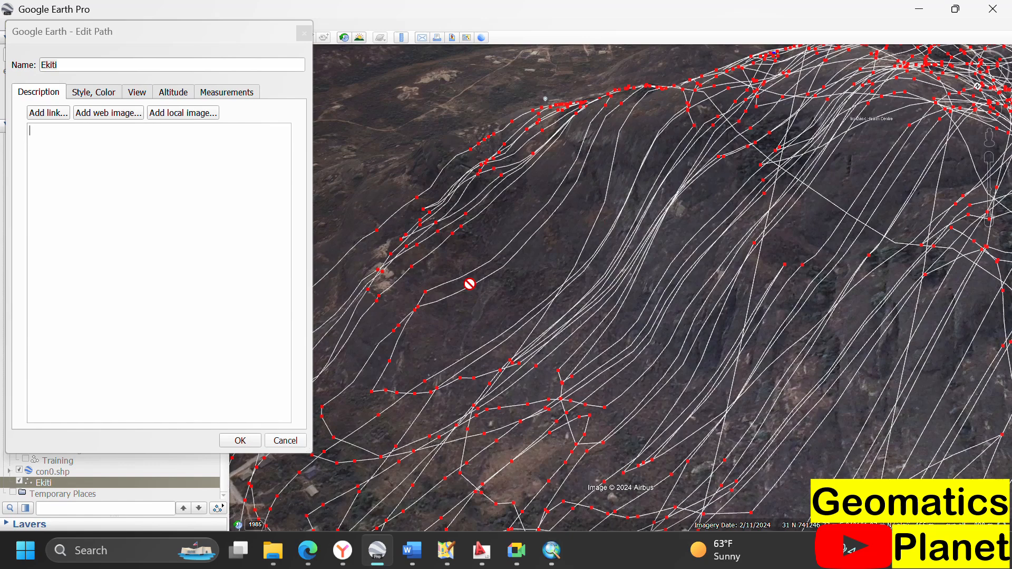
click(241, 441)
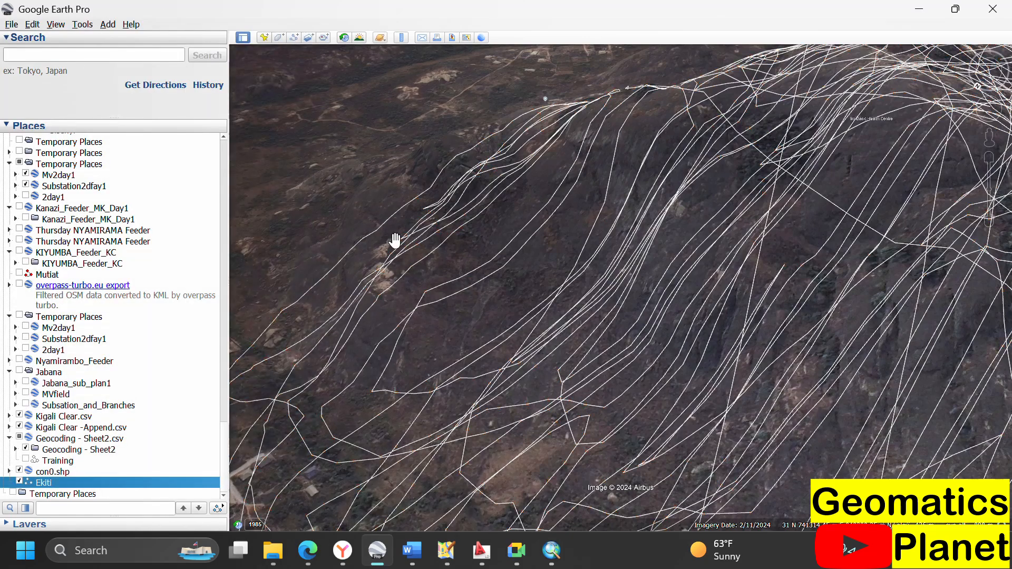
Step: Measure a line in meters across the hillside between the Ekiti path lines, and close the Ruler
click(402, 38)
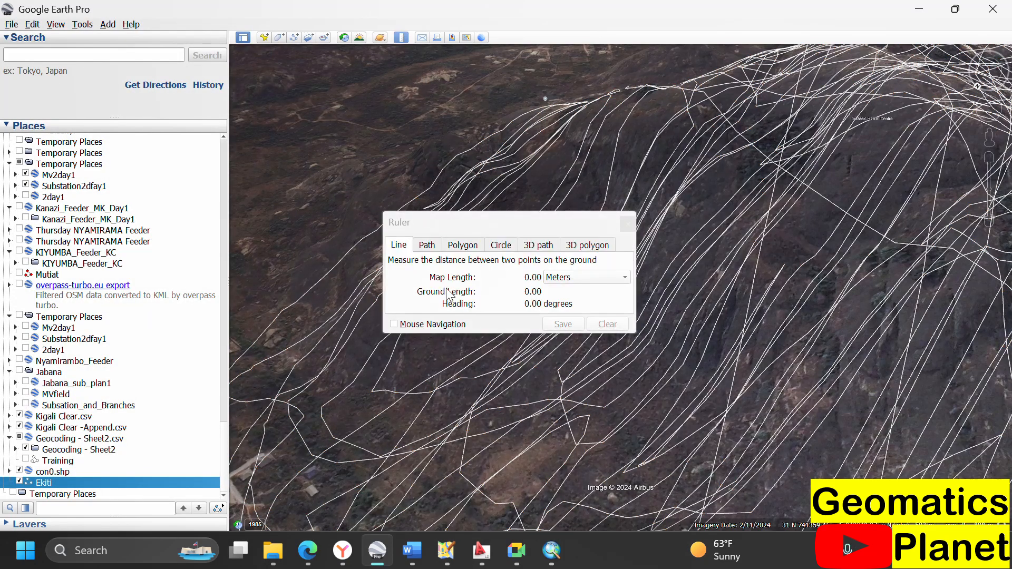
drag(478, 218, 355, 80)
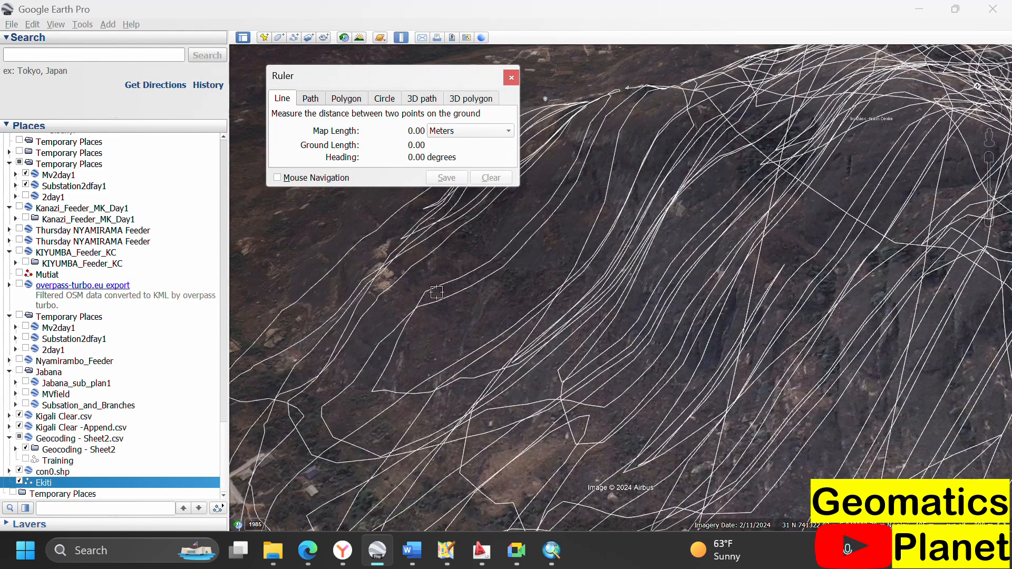
click(427, 294)
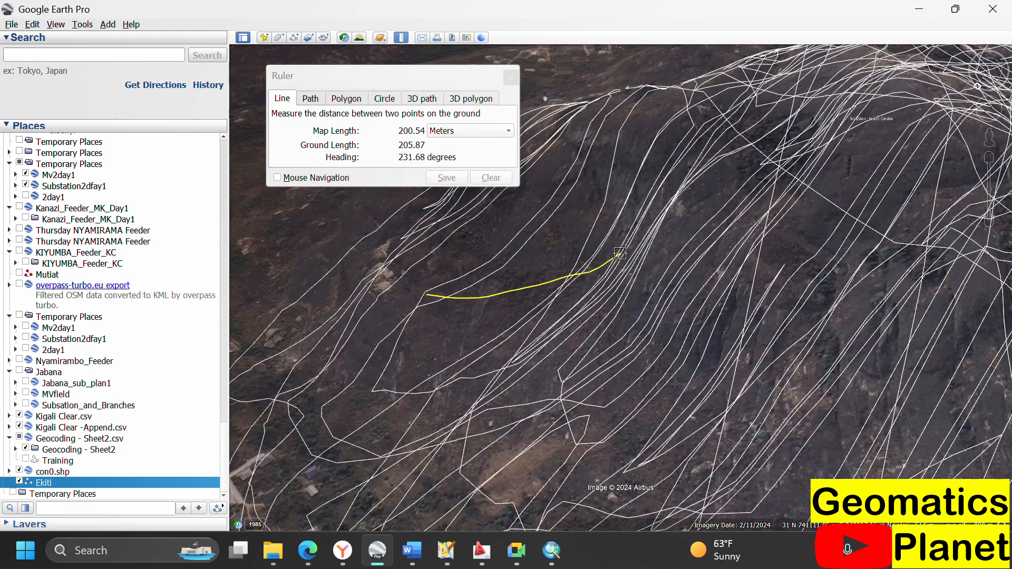
click(511, 77)
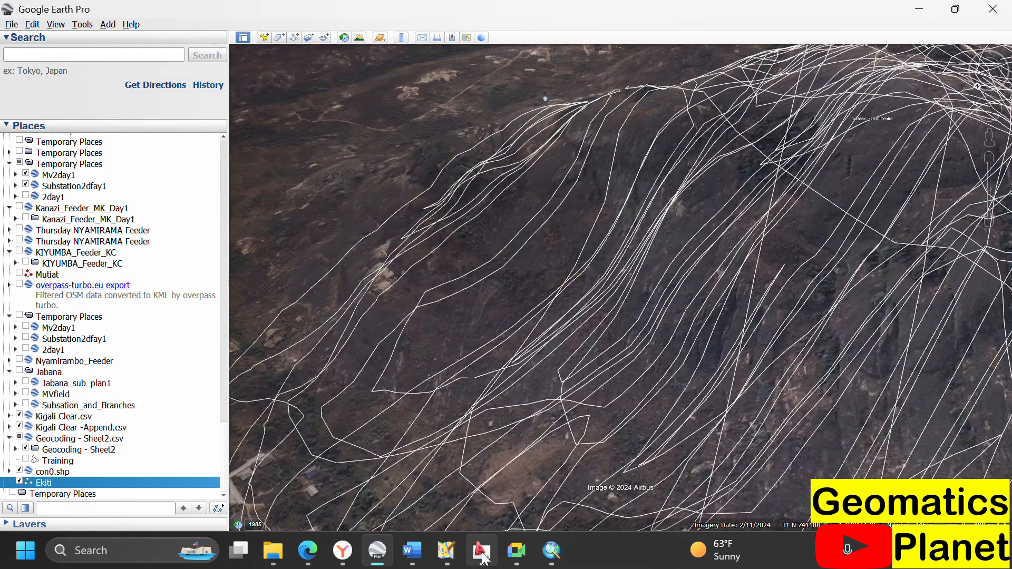
Step: Switch to ArcMap, review the Elevation field in the GPX point layer's attribute table, and close the table
click(551, 550)
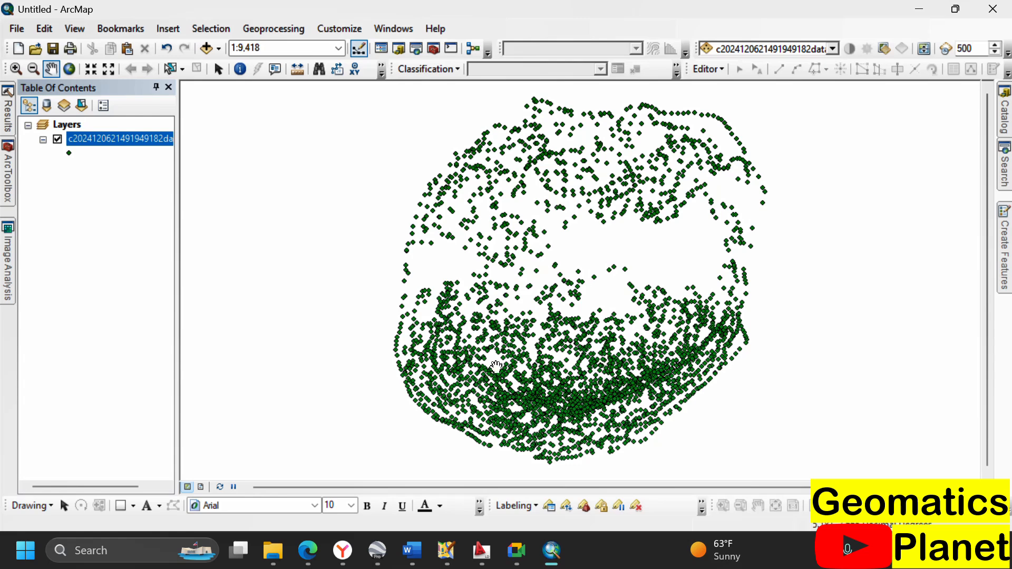
right_click(115, 138)
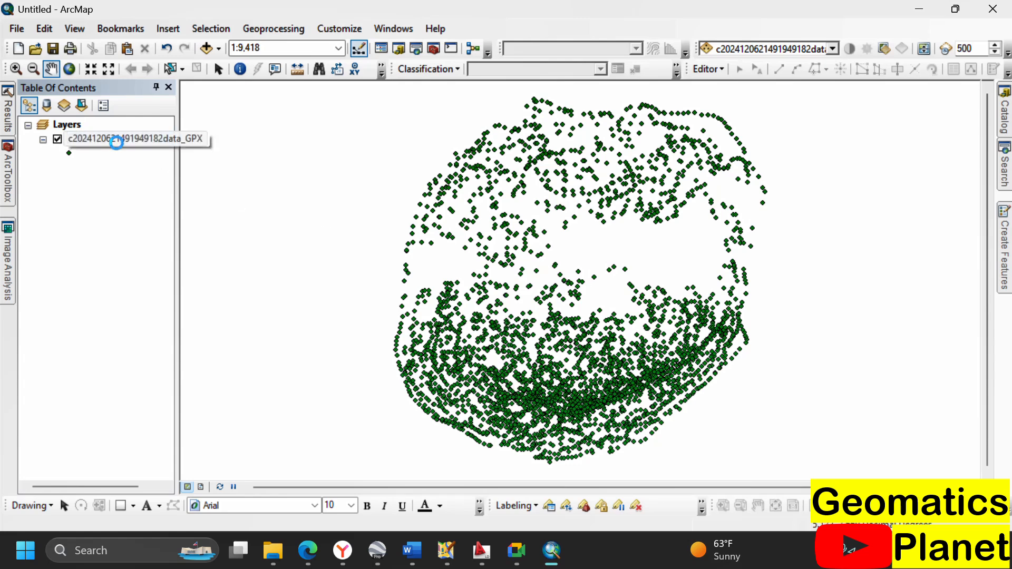
click(142, 184)
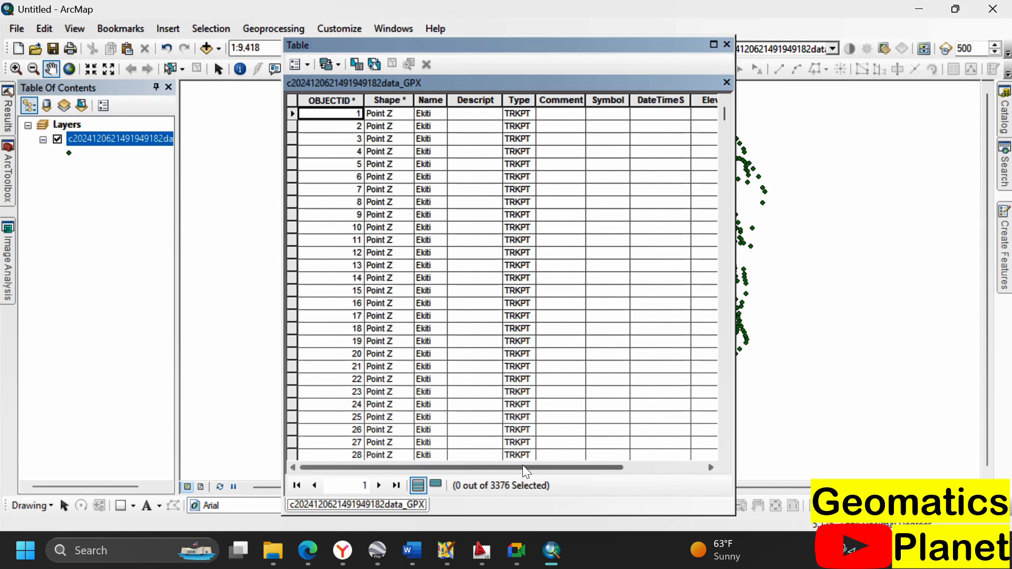
drag(523, 465, 610, 466)
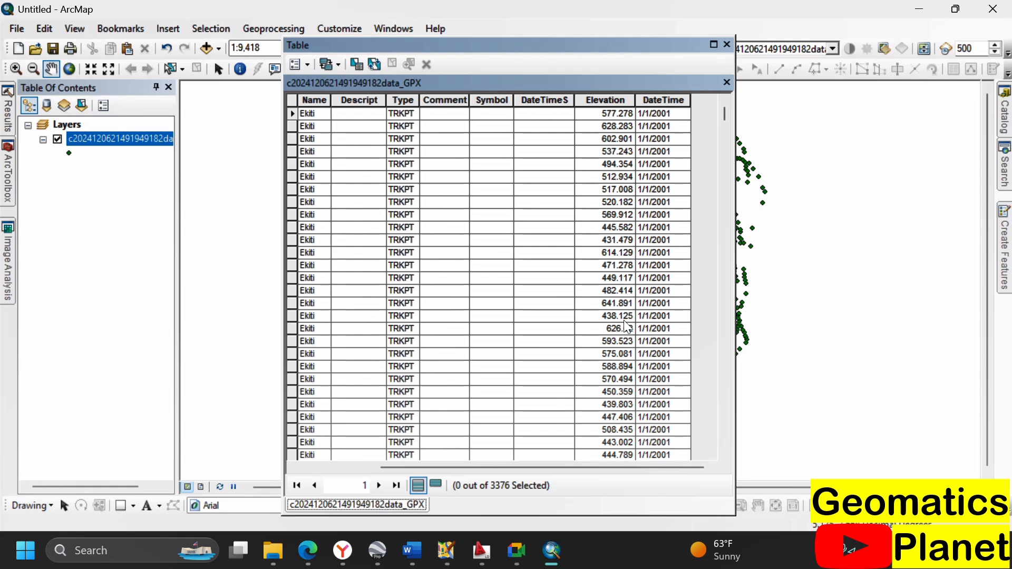
click(727, 45)
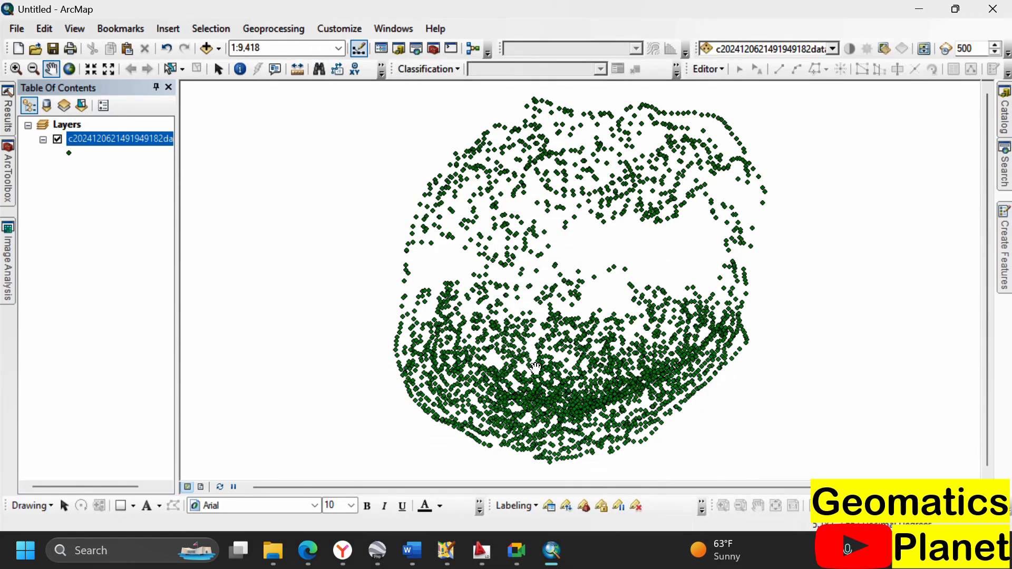
click(8, 164)
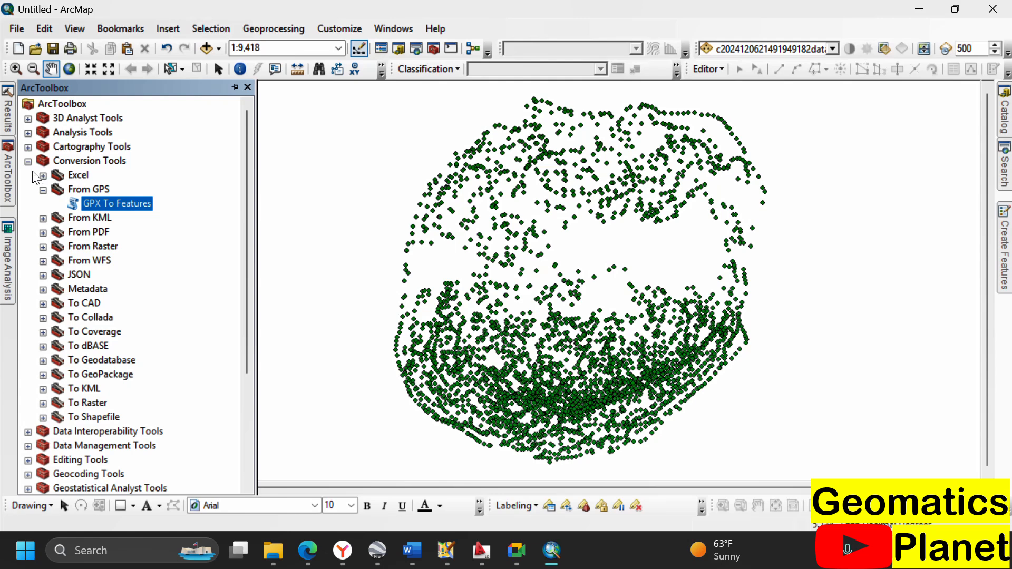
click(28, 161)
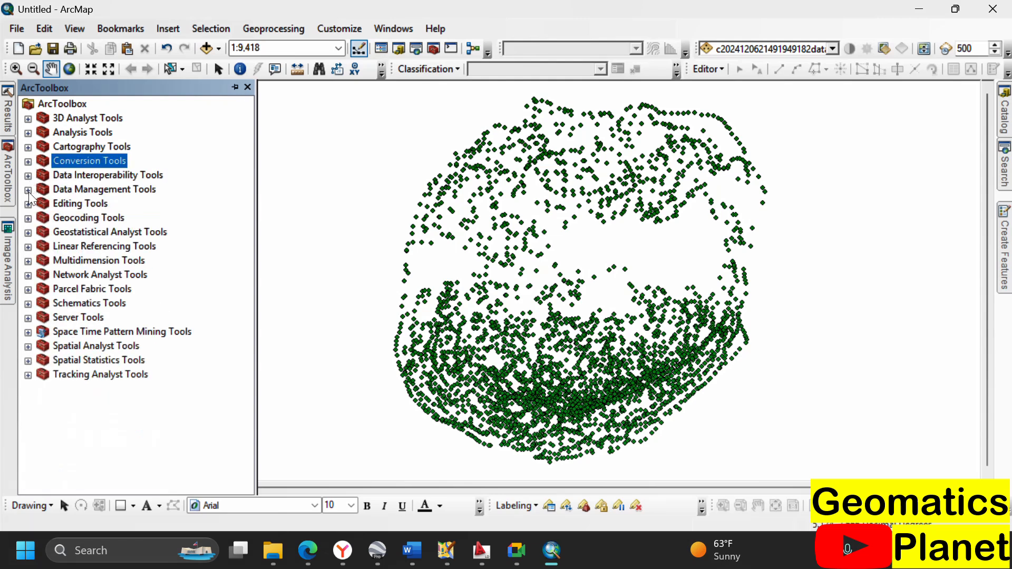
click(28, 190)
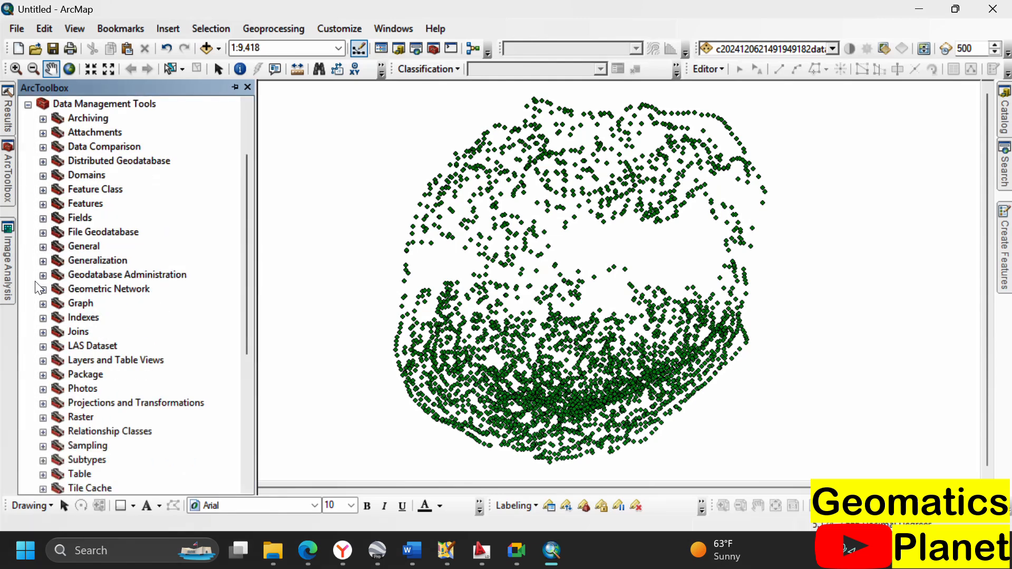
click(43, 204)
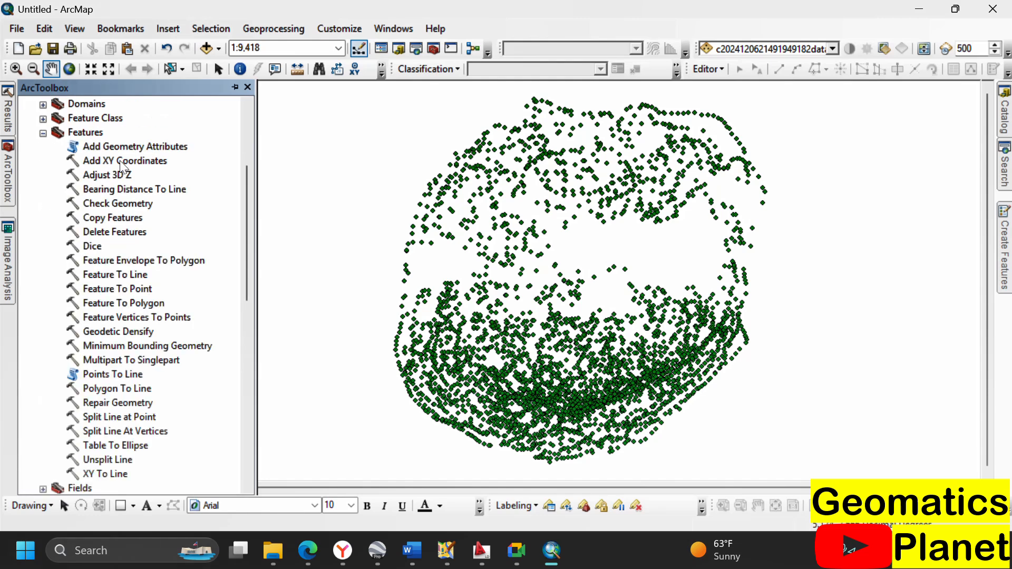
double_click(125, 161)
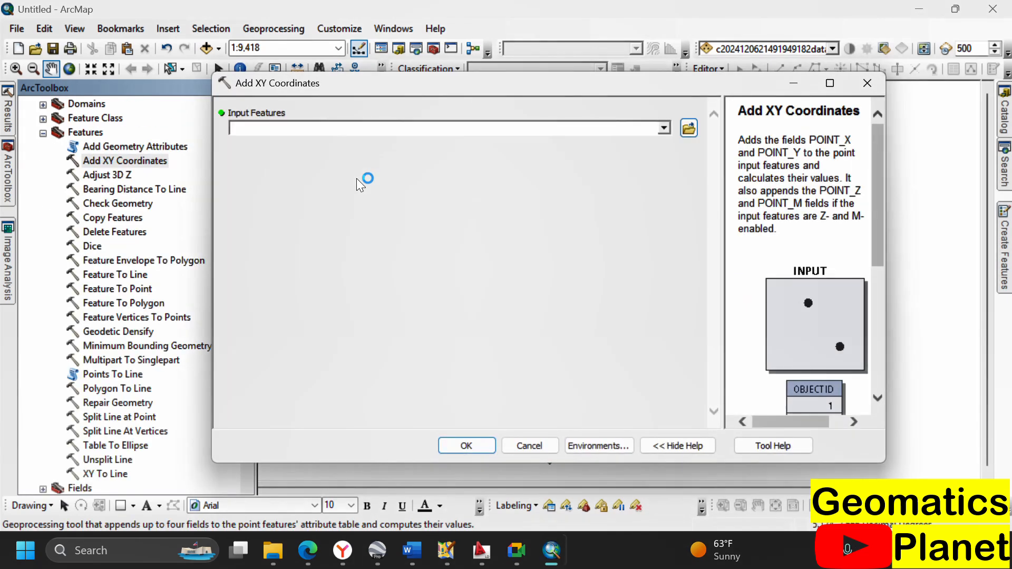
click(663, 128)
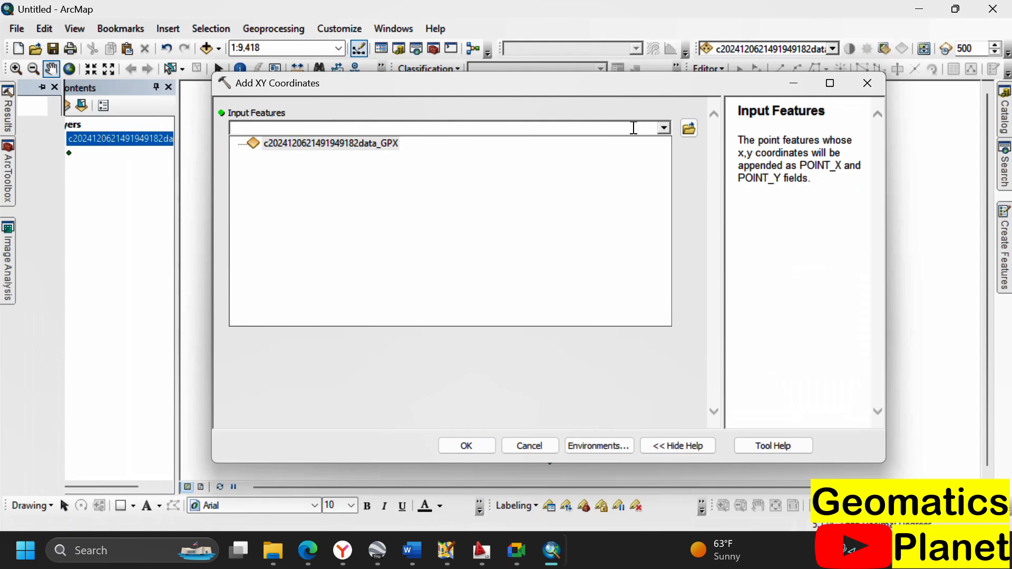
click(366, 144)
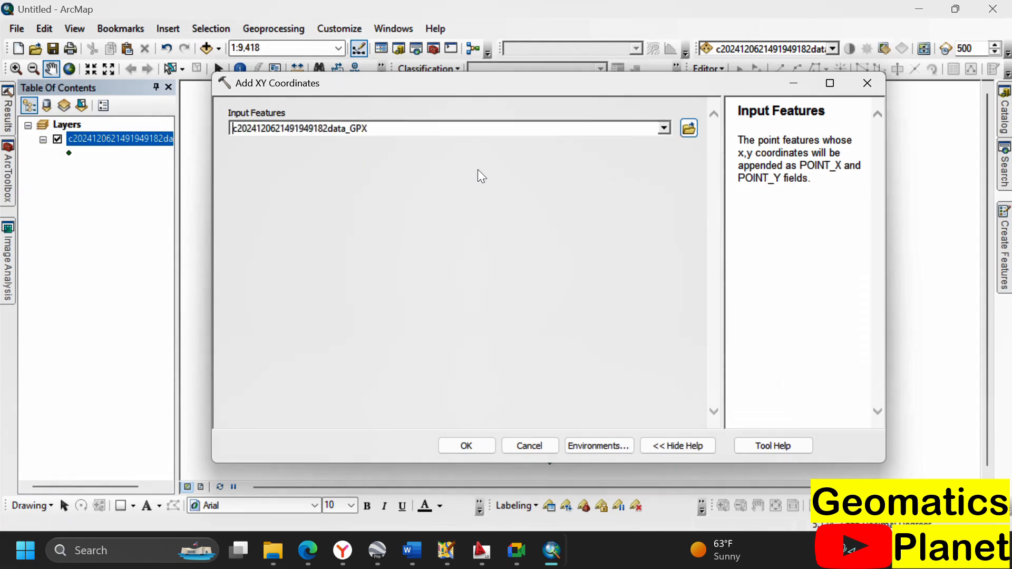
click(463, 446)
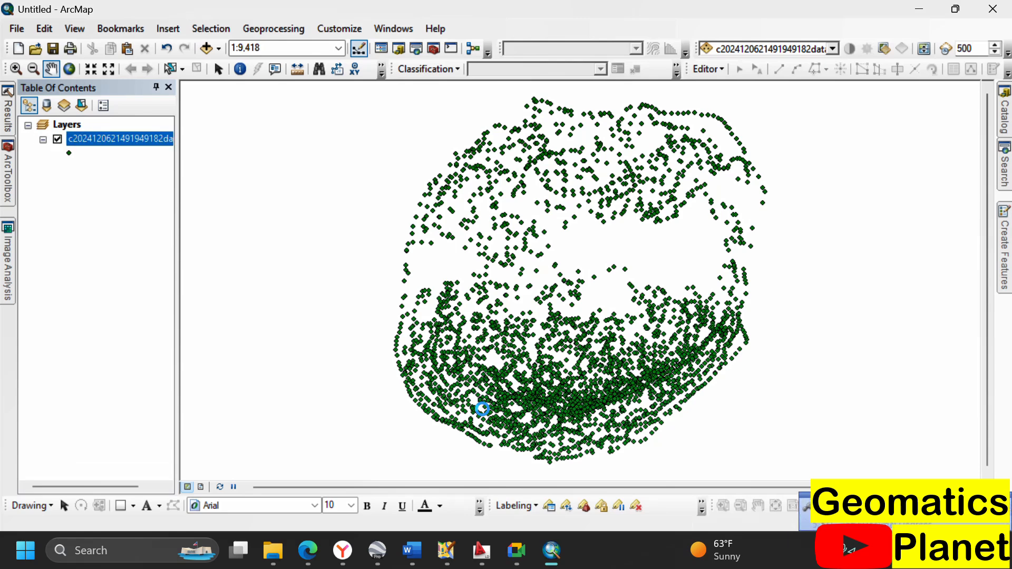
Step: Review the POINT_X, POINT_Y and POINT_Z fields in the GPX layer's attribute table and close the table
right_click(144, 140)
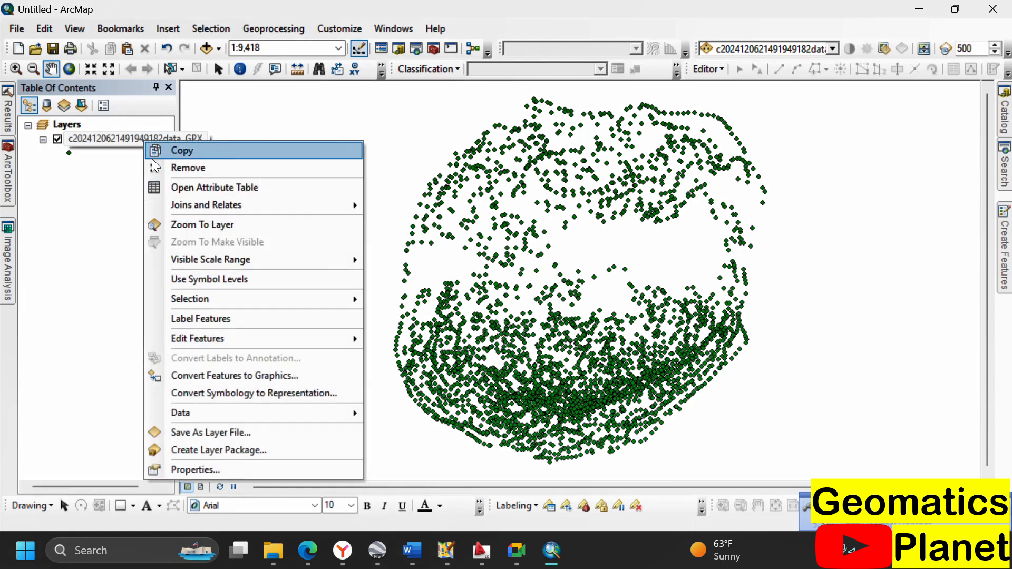
click(160, 186)
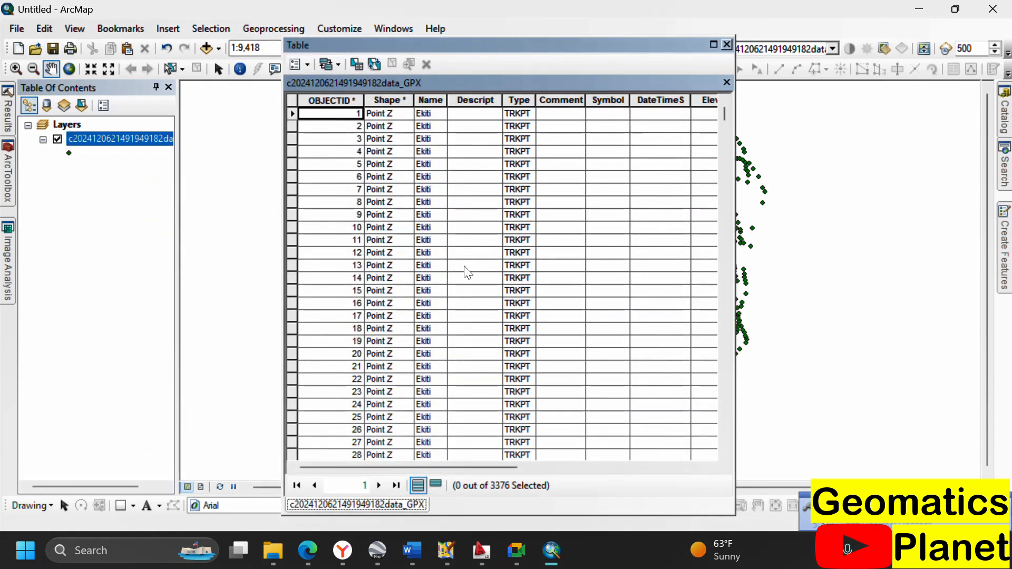
drag(449, 469, 652, 469)
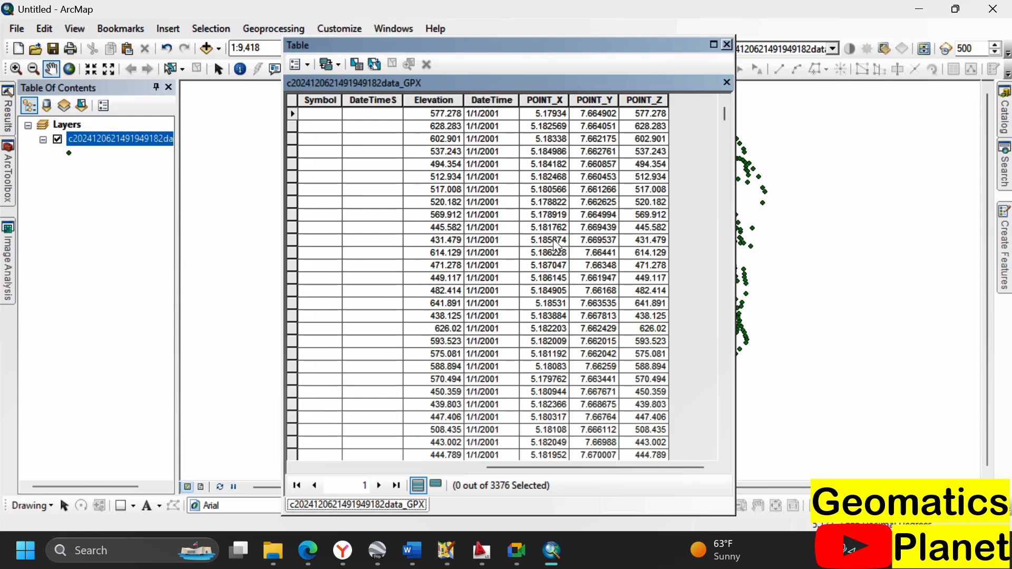
click(726, 45)
mouse_move(11, 162)
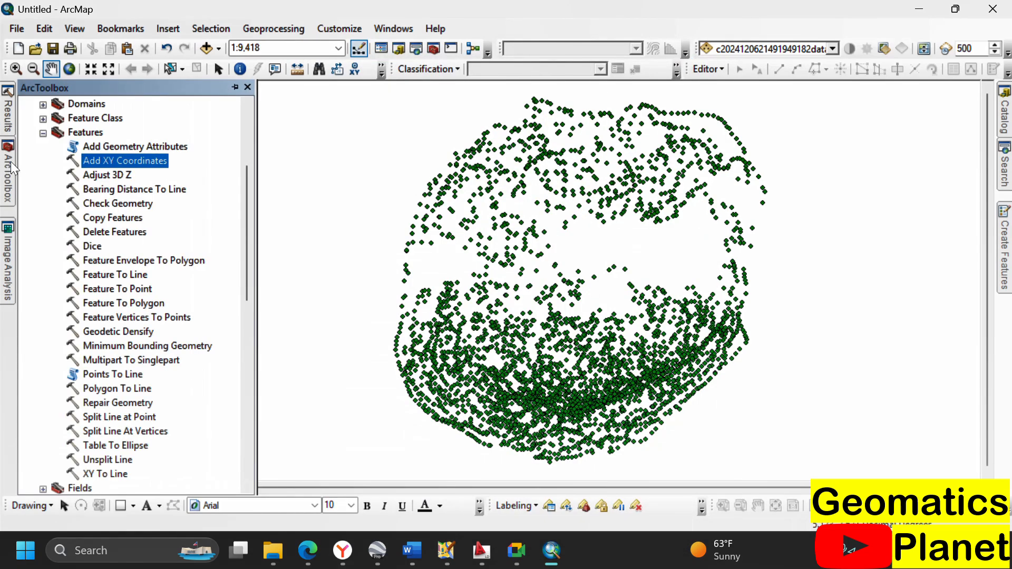
scroll(51, 173, up, 5)
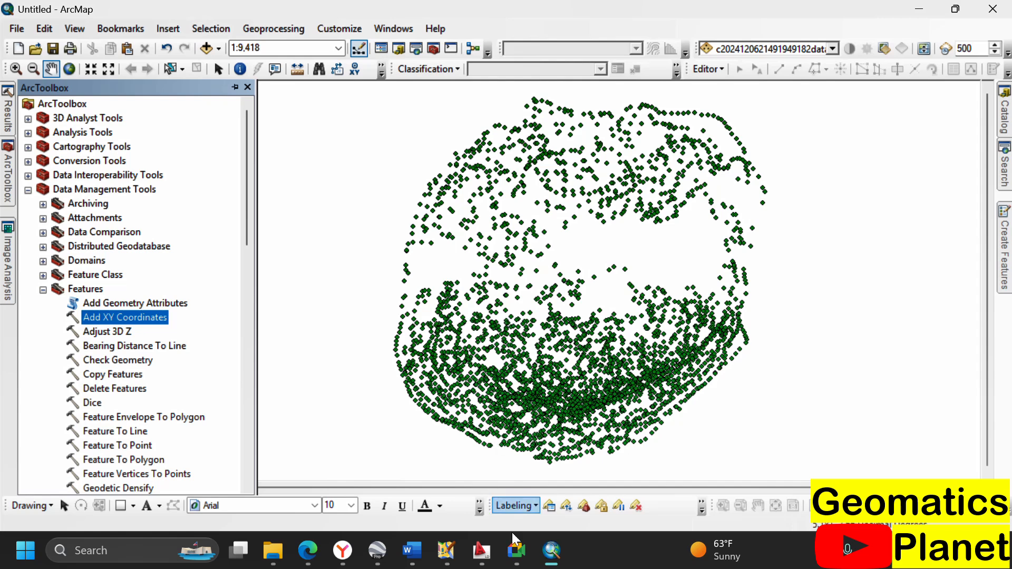
Step: Switch to GPS Visualizer in the browser, return to the DEM elevation form, and choose Ekiti.kmz as the upload file
click(356, 554)
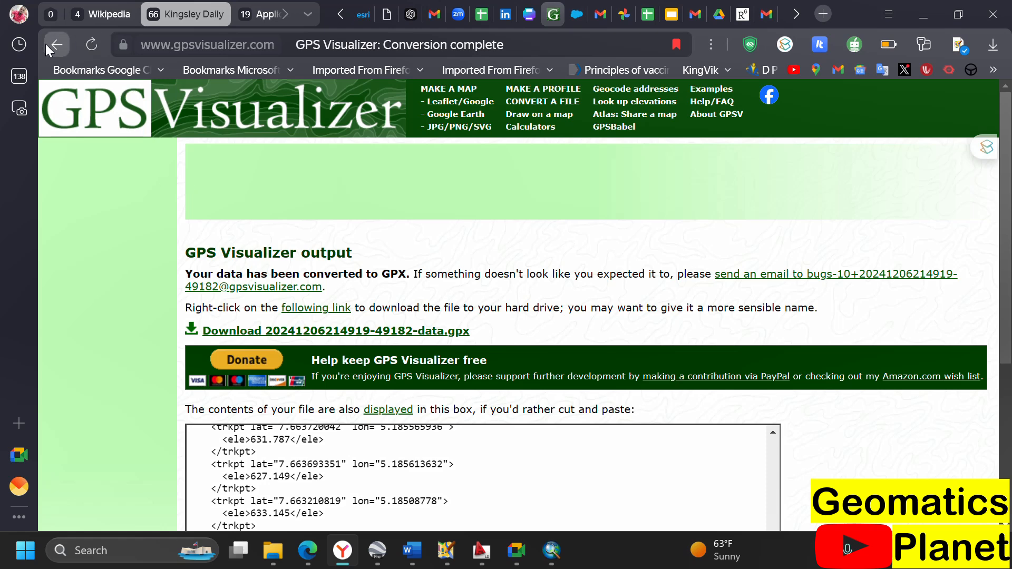
click(55, 45)
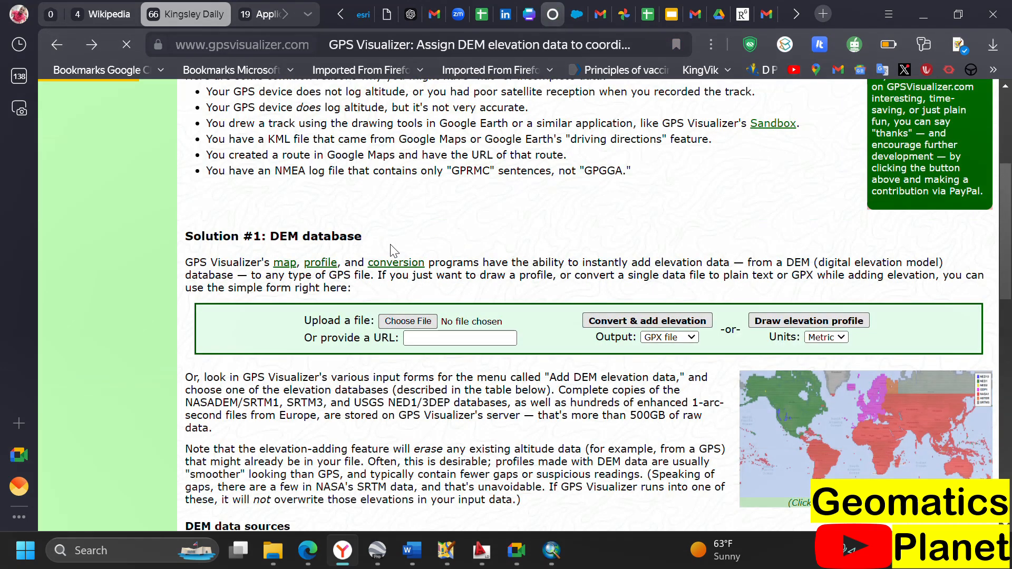
click(409, 325)
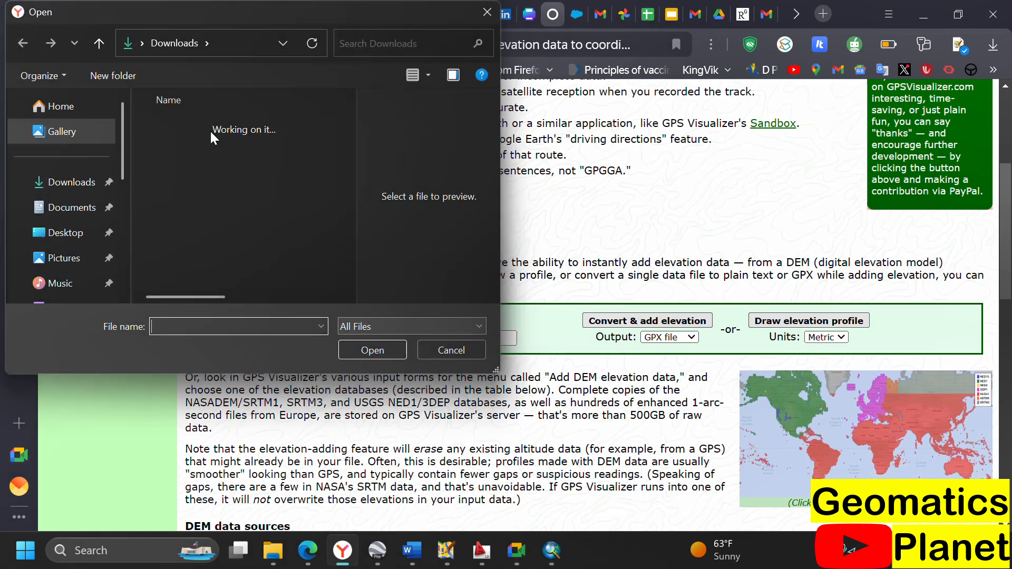
click(211, 146)
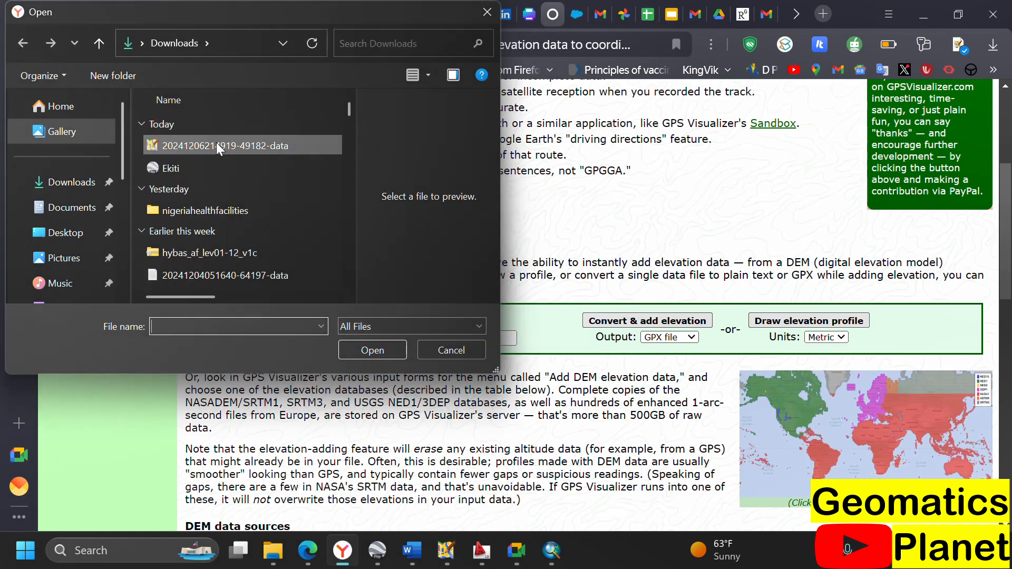
click(170, 169)
click(371, 350)
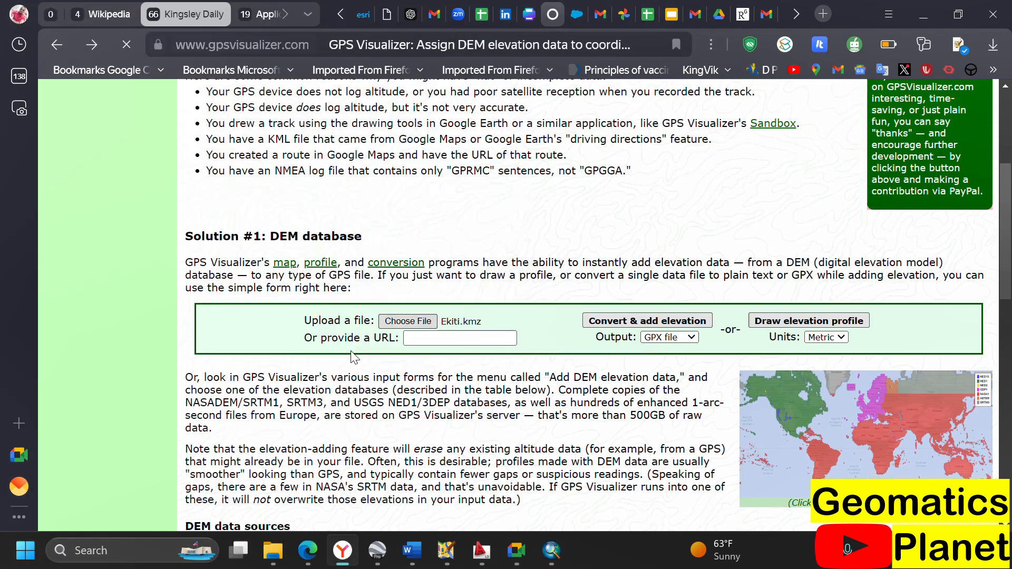
Step: Set the output format to Plain text and convert the uploaded file with elevation added
click(678, 339)
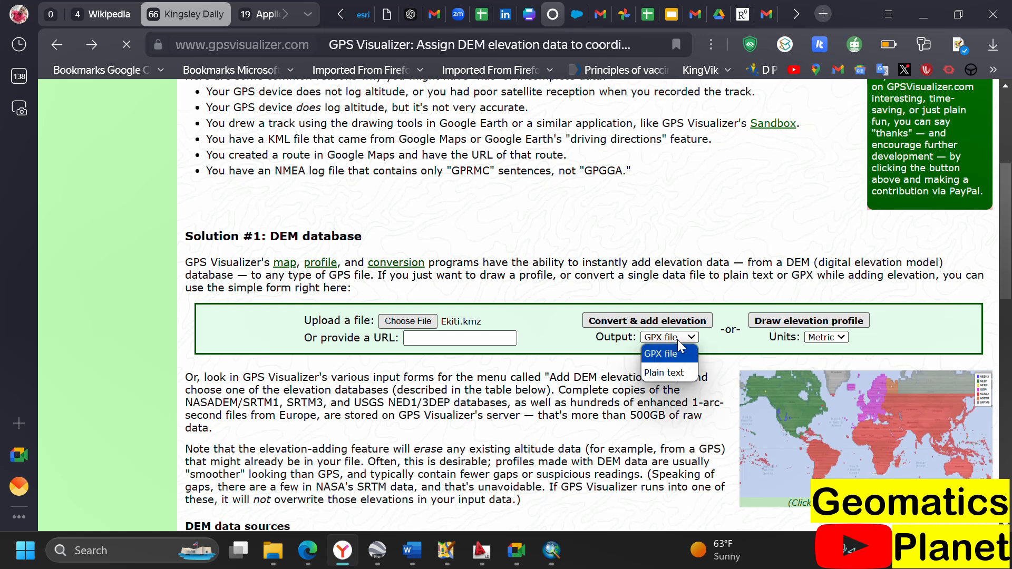
click(683, 372)
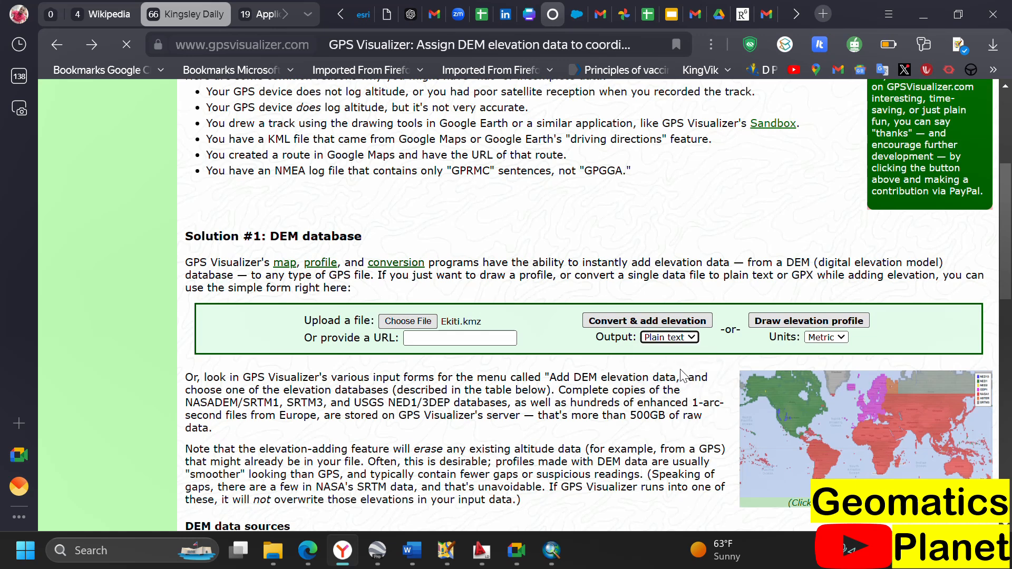
click(640, 325)
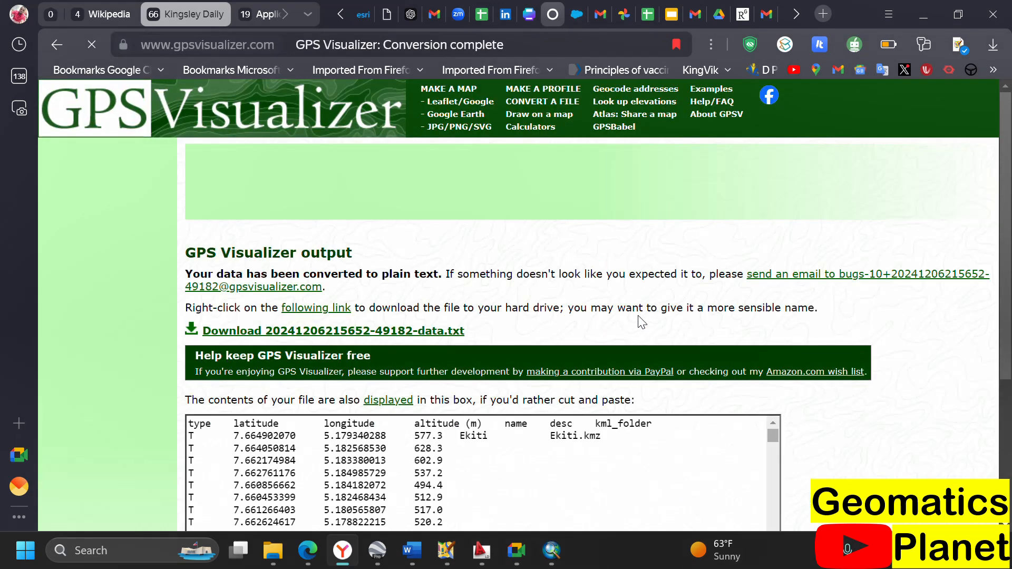
Step: Examine the latitude, longitude and altitude columns of the plain text output and locate its download link
scroll(419, 377, down, 4)
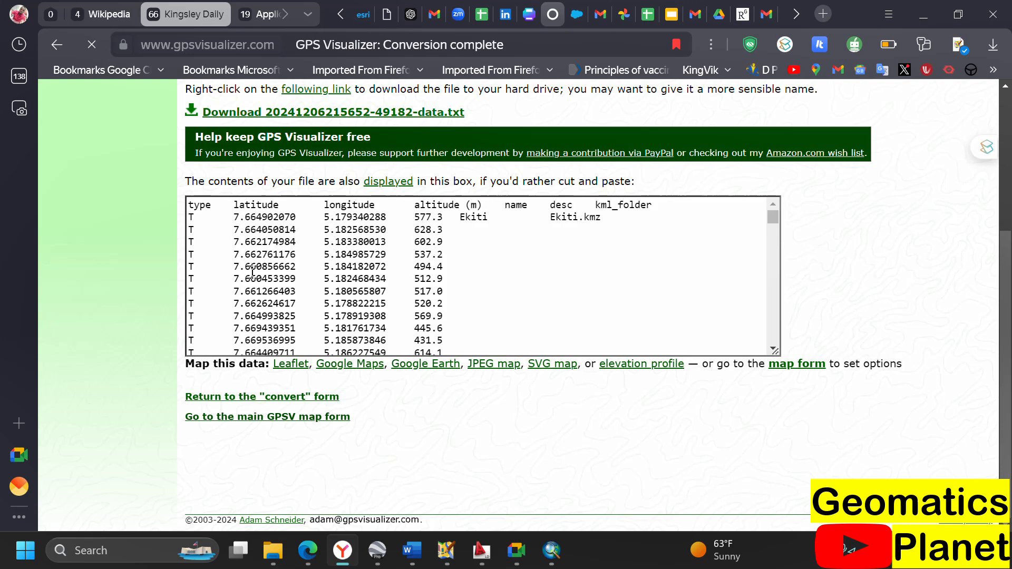
scroll(253, 272, down, 10)
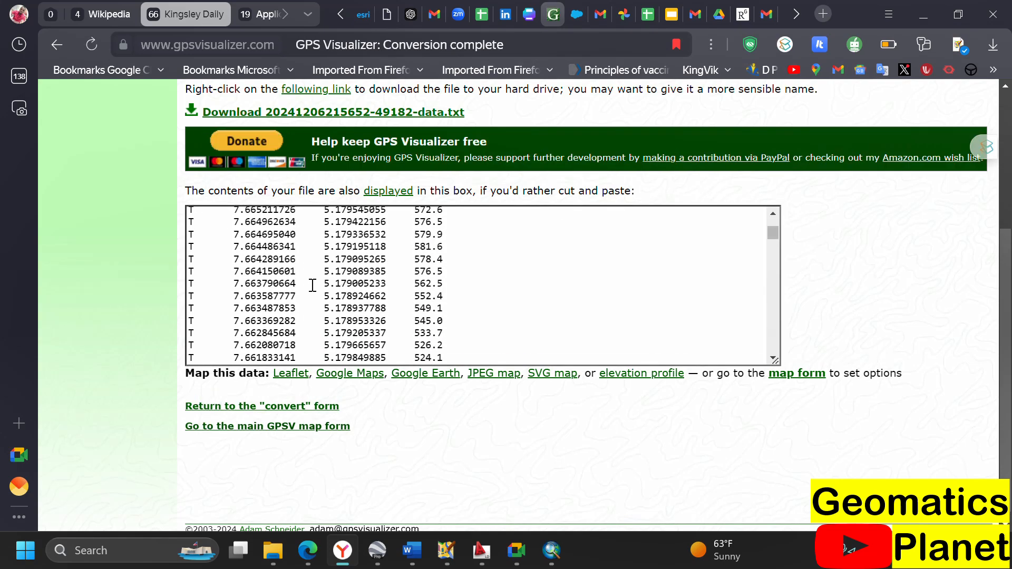
scroll(312, 285, up, 10)
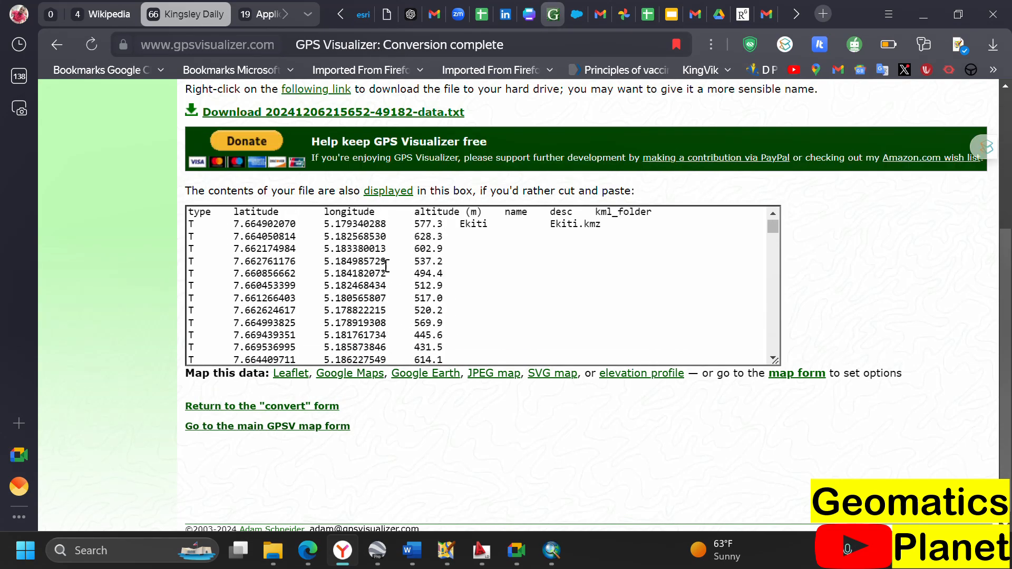
scroll(387, 266, up, 4)
scroll(390, 287, down, 4)
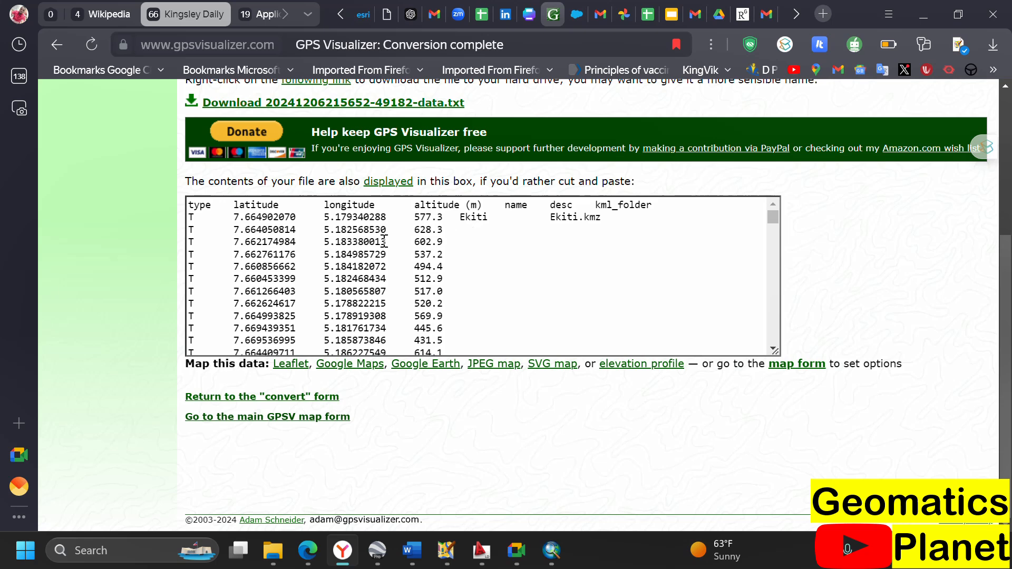
drag(235, 206, 391, 276)
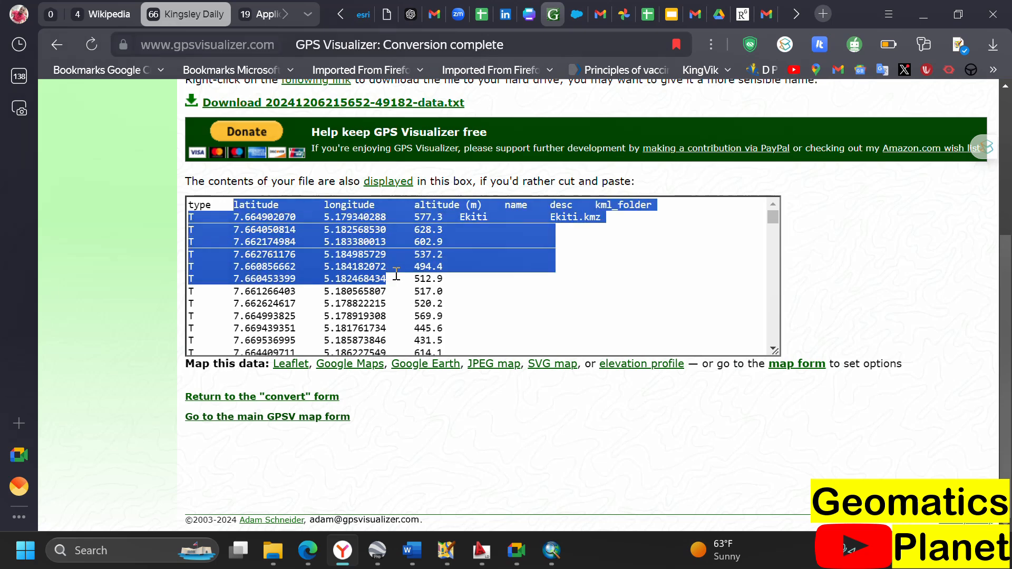
click(382, 268)
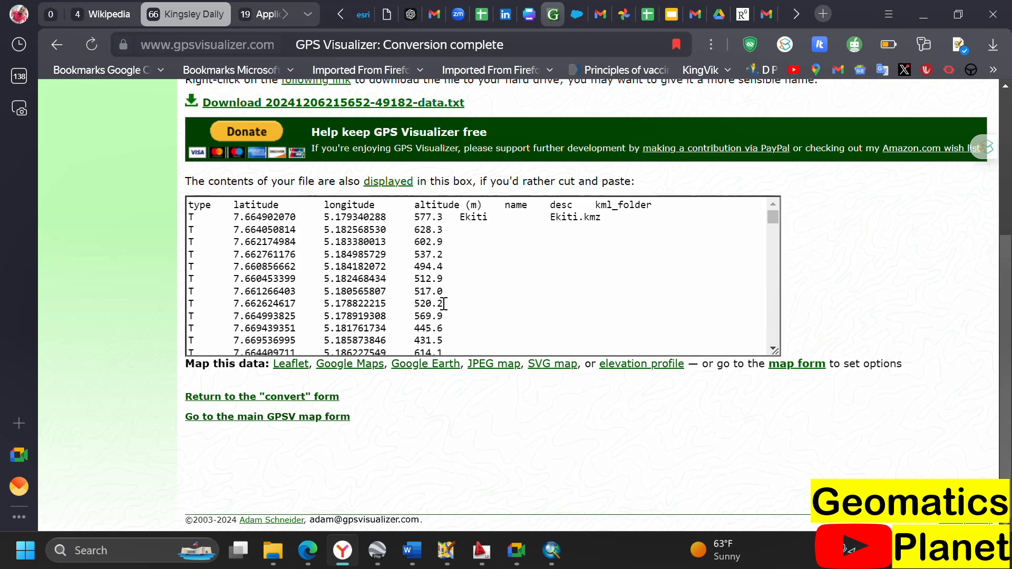
scroll(357, 286, up, 3)
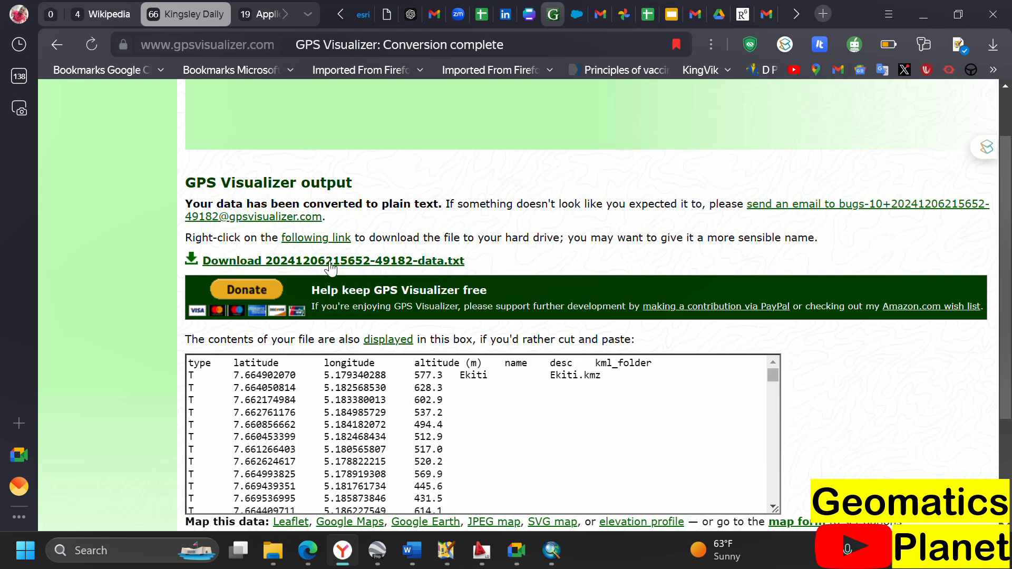
scroll(348, 273, down, 2)
scroll(348, 273, down, 10)
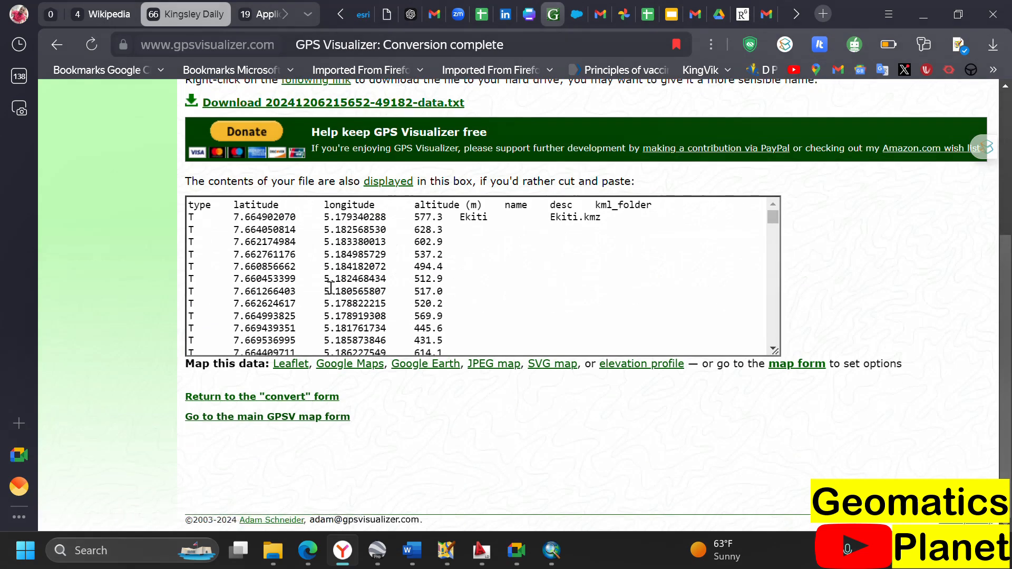
scroll(362, 289, down, 1)
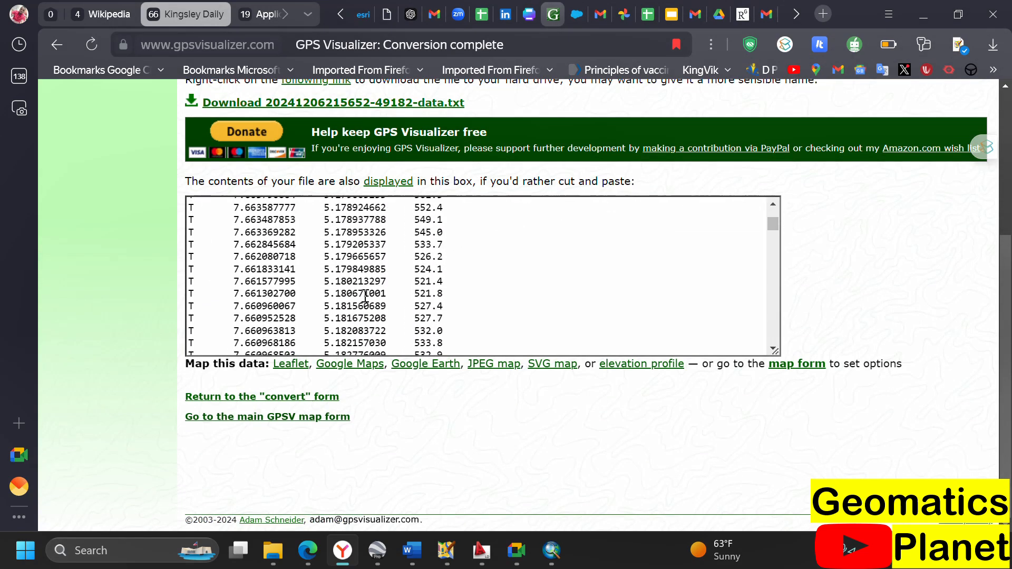
Step: Switch from the text output to ArcMap and open the IDW interpolation tool from Spatial Analyst
scroll(351, 274, down, 6)
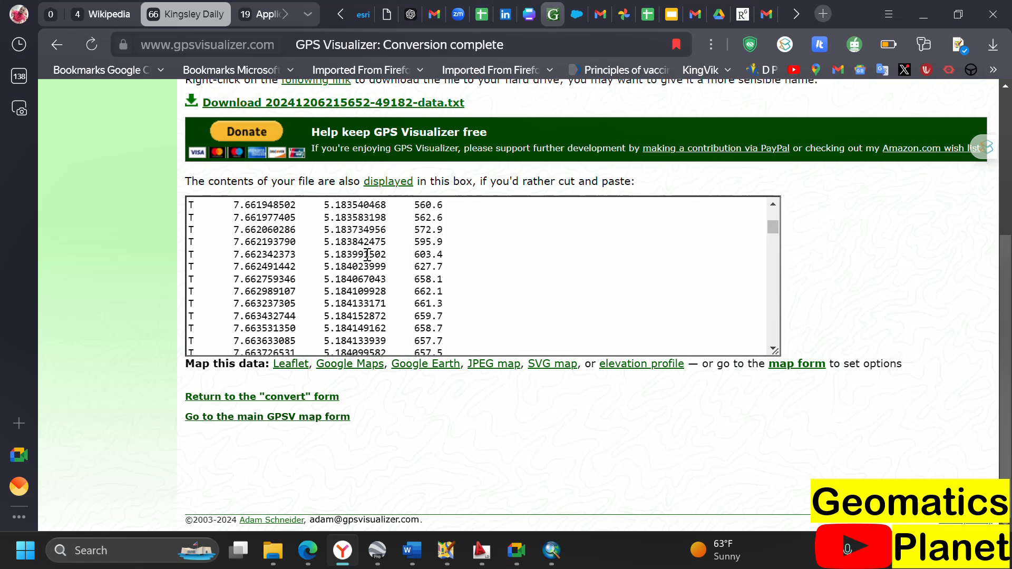
click(548, 552)
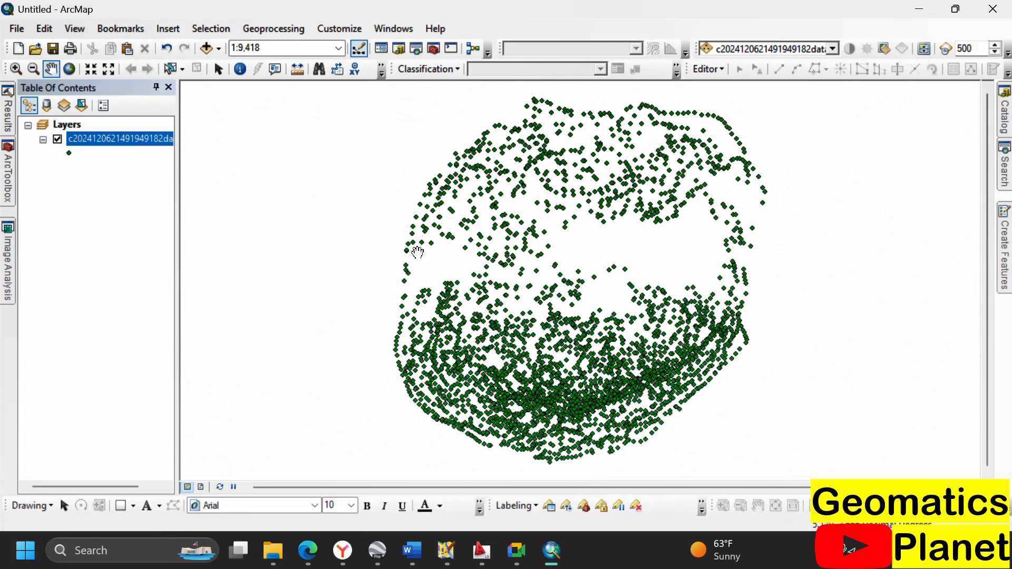
click(9, 182)
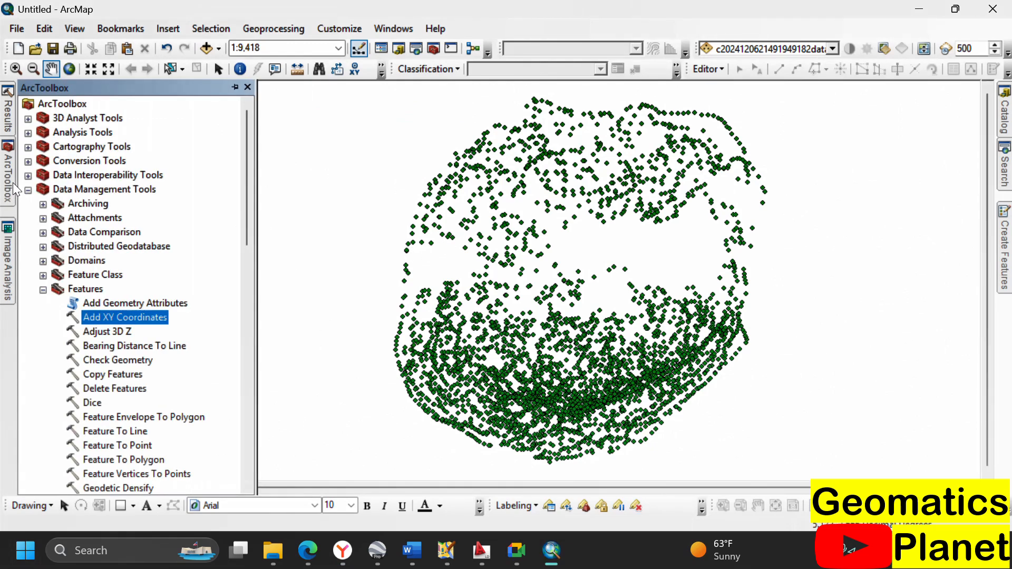
click(43, 289)
click(29, 190)
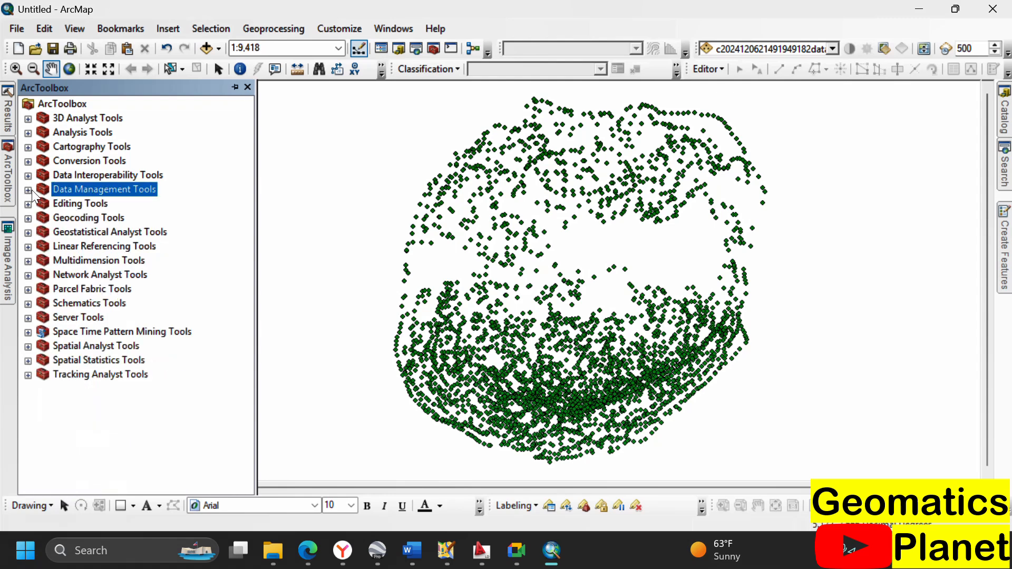
click(28, 346)
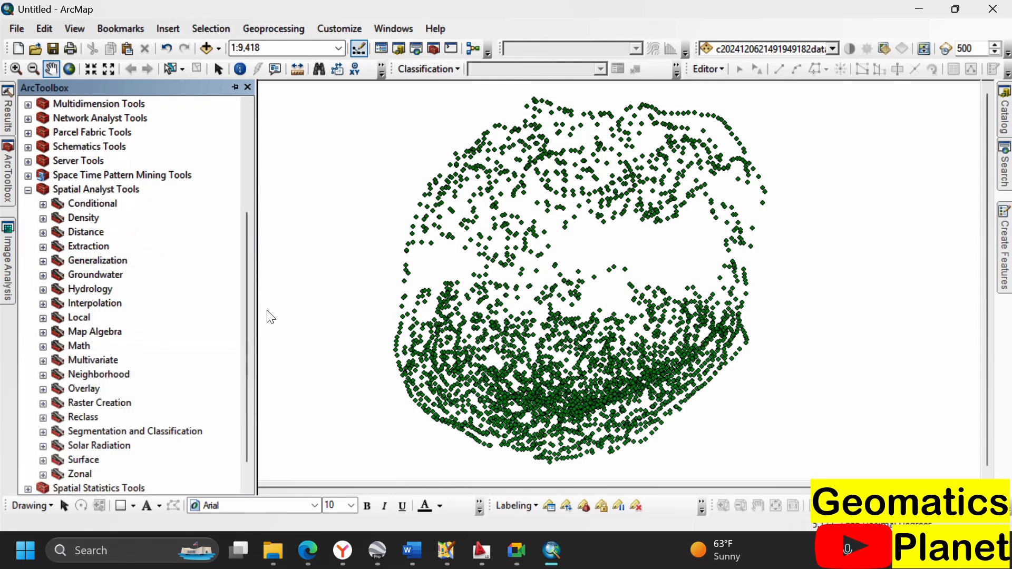
scroll(547, 274, down, 2)
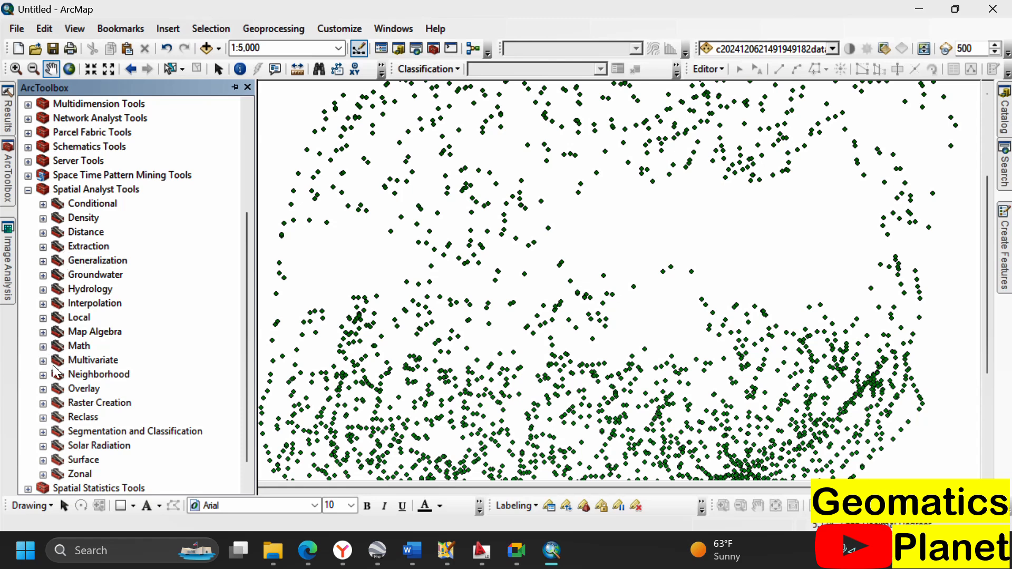
click(43, 306)
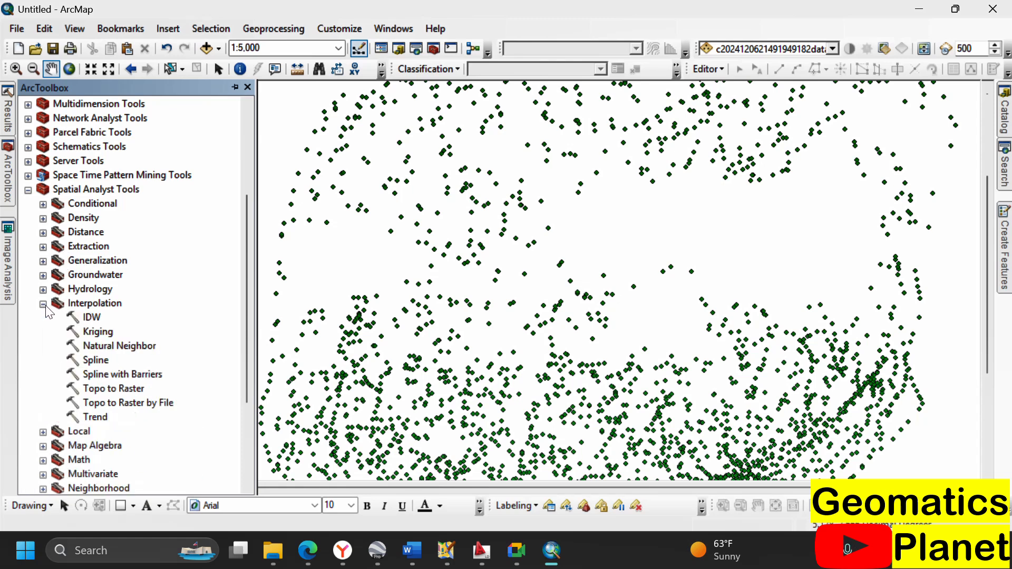
double_click(91, 318)
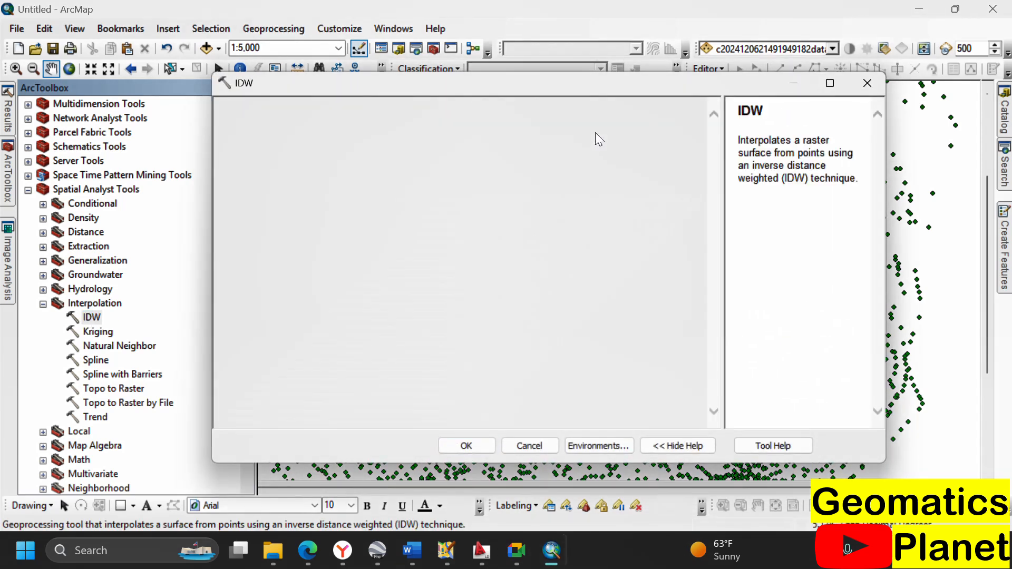
click(663, 128)
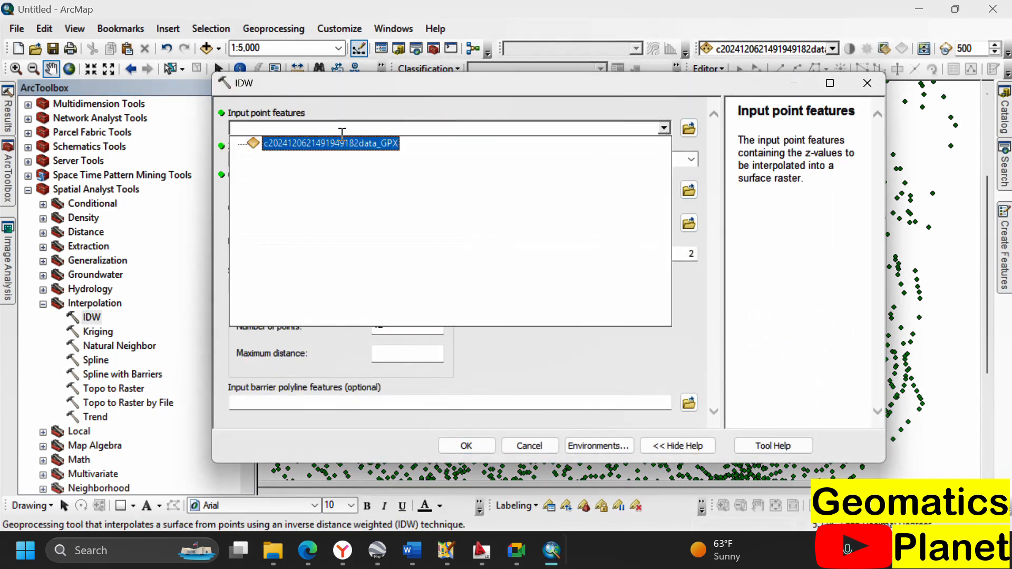
click(258, 141)
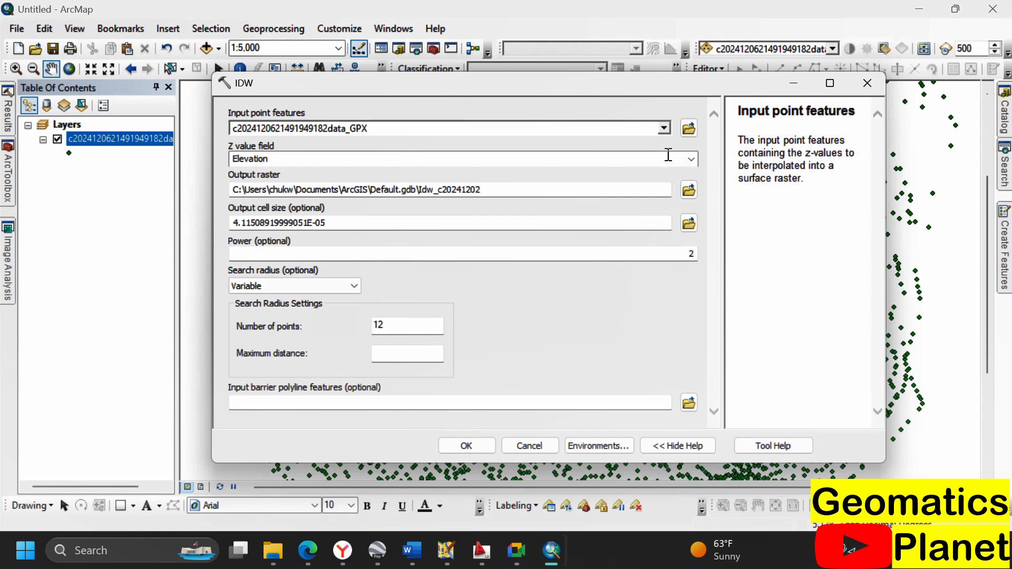
click(691, 159)
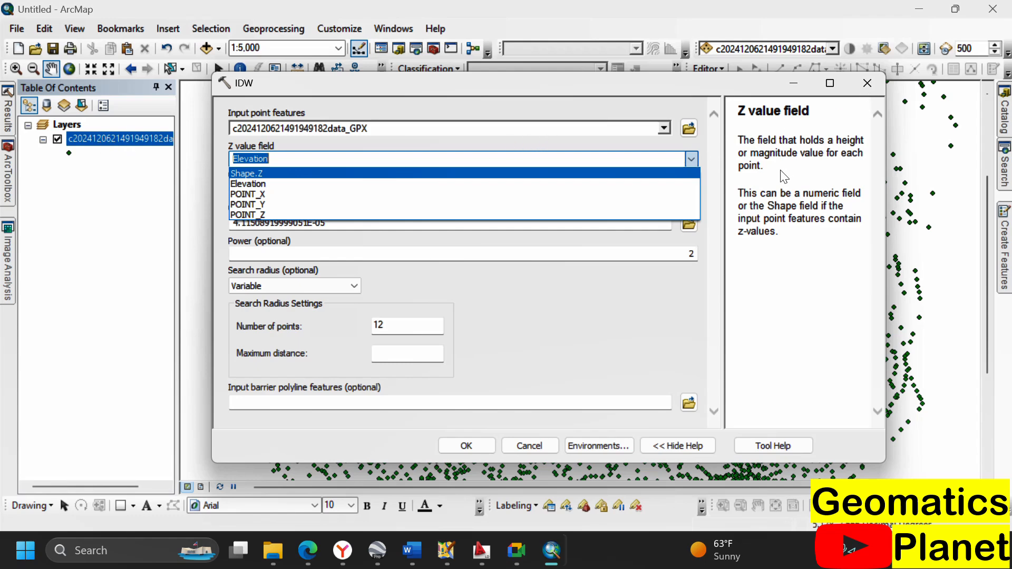
click(757, 266)
Step: Compare the Elevation and POINT_Z fields in the GPX layer's attribute table, and close the table
right_click(93, 143)
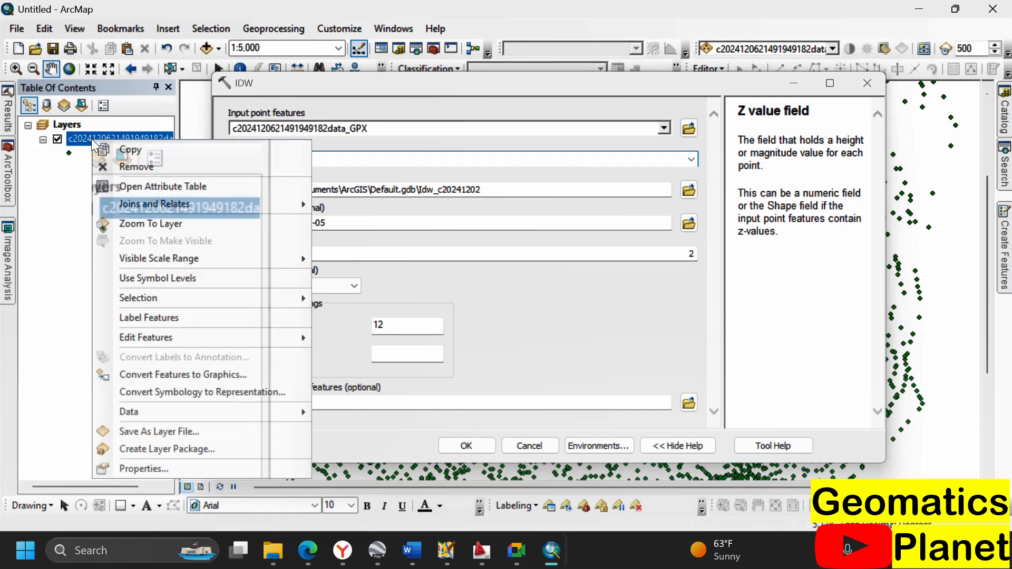
click(145, 186)
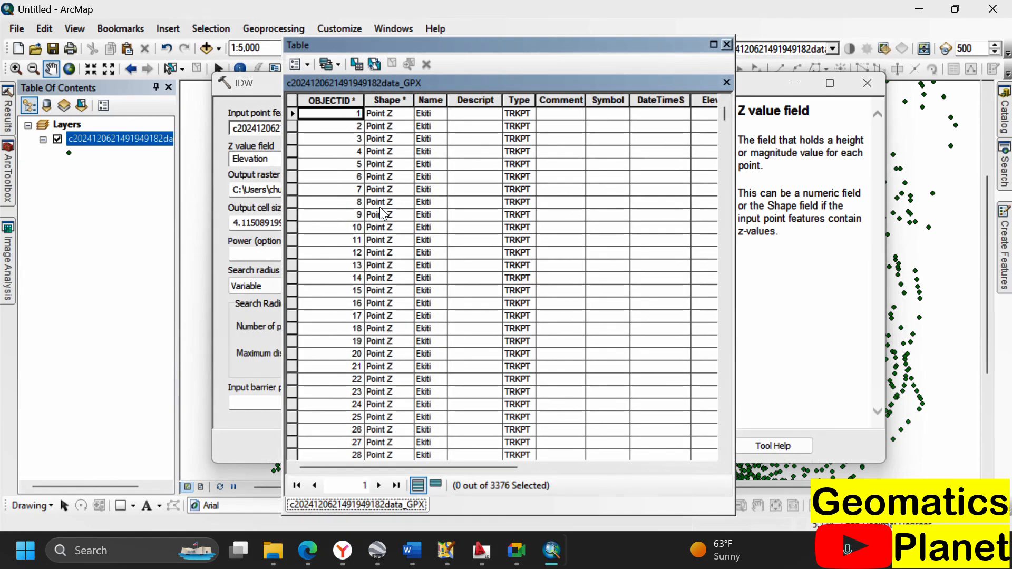
drag(419, 466, 607, 468)
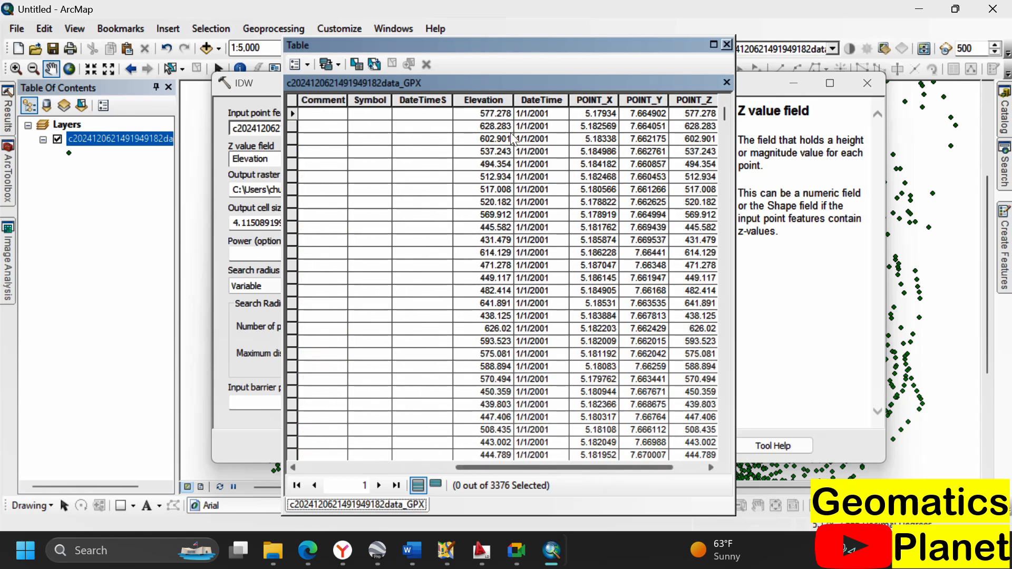
click(507, 116)
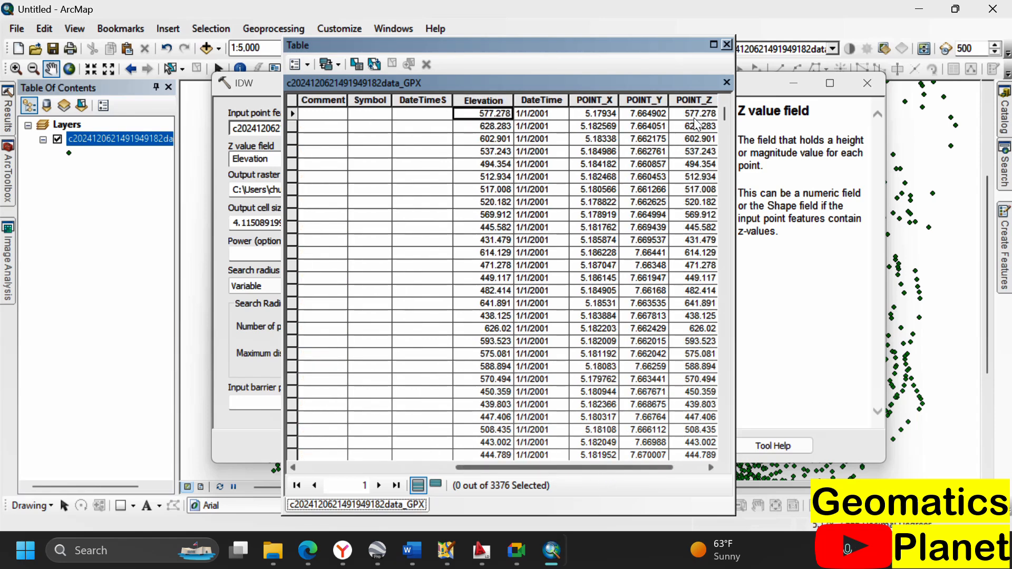
click(727, 44)
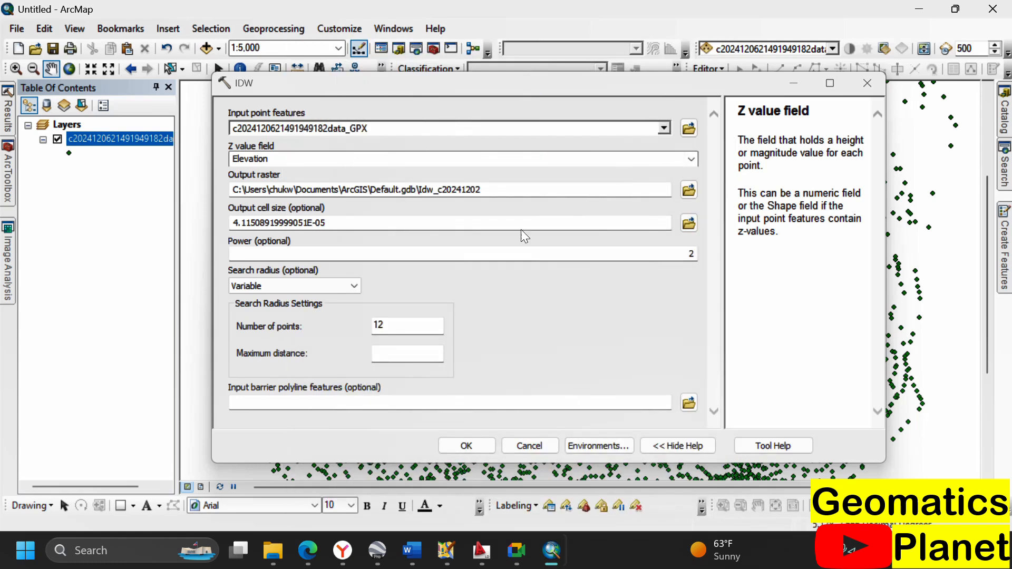
Step: Name the output raster Idw_c2024, run the IDW interpolation, and hide the GPX points layer
click(463, 190)
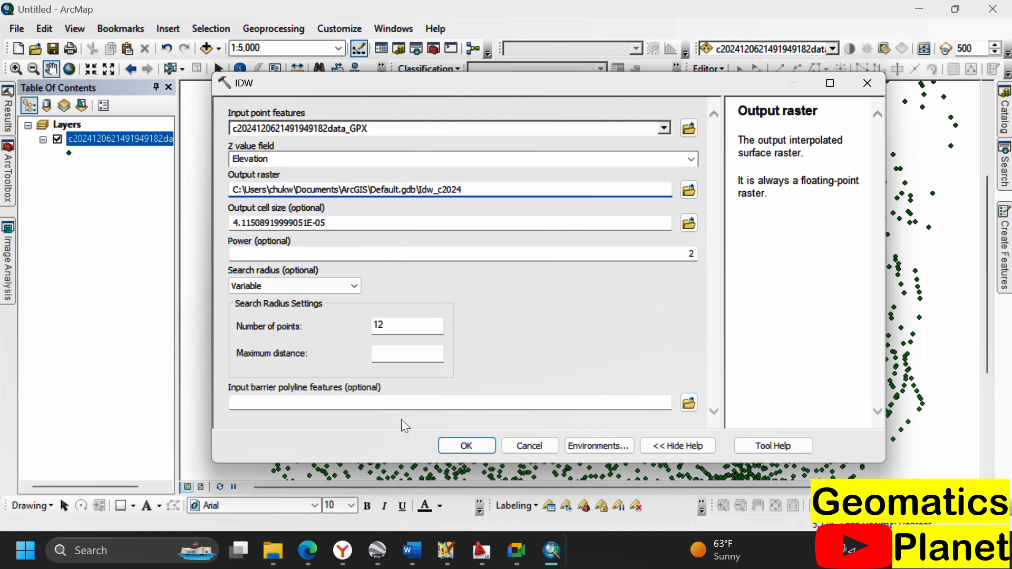
click(443, 445)
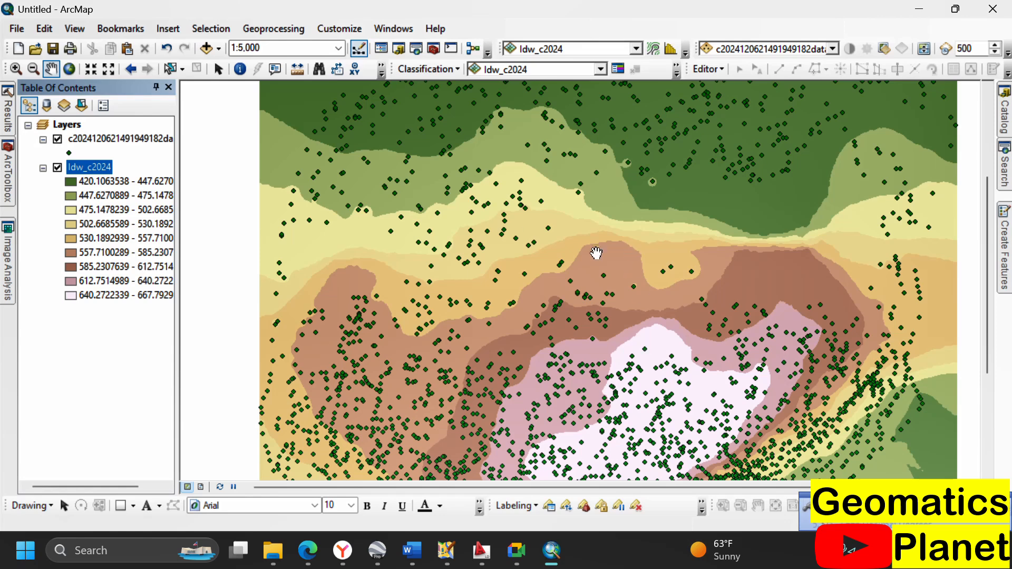
click(58, 139)
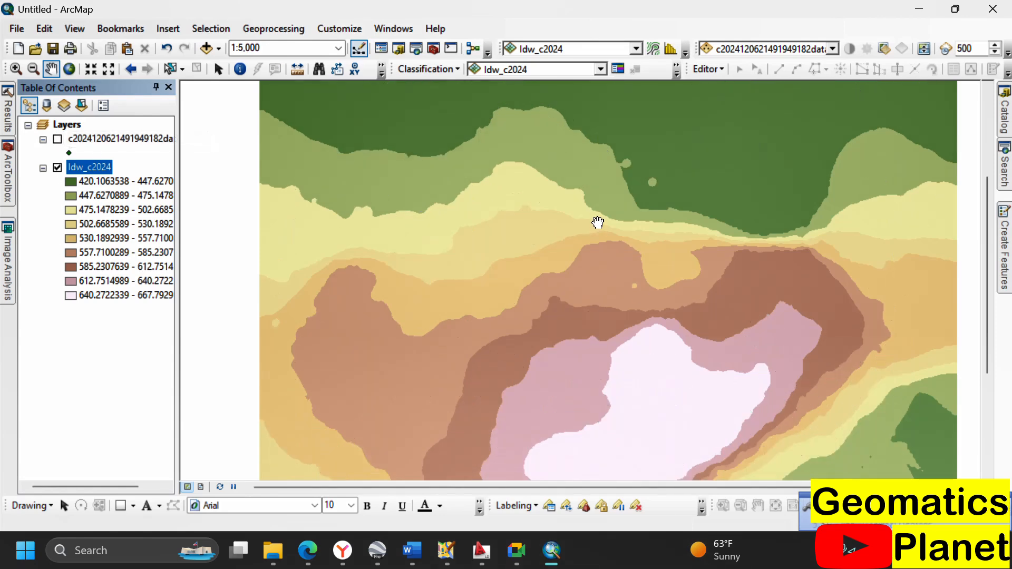
scroll(615, 223, down, 3)
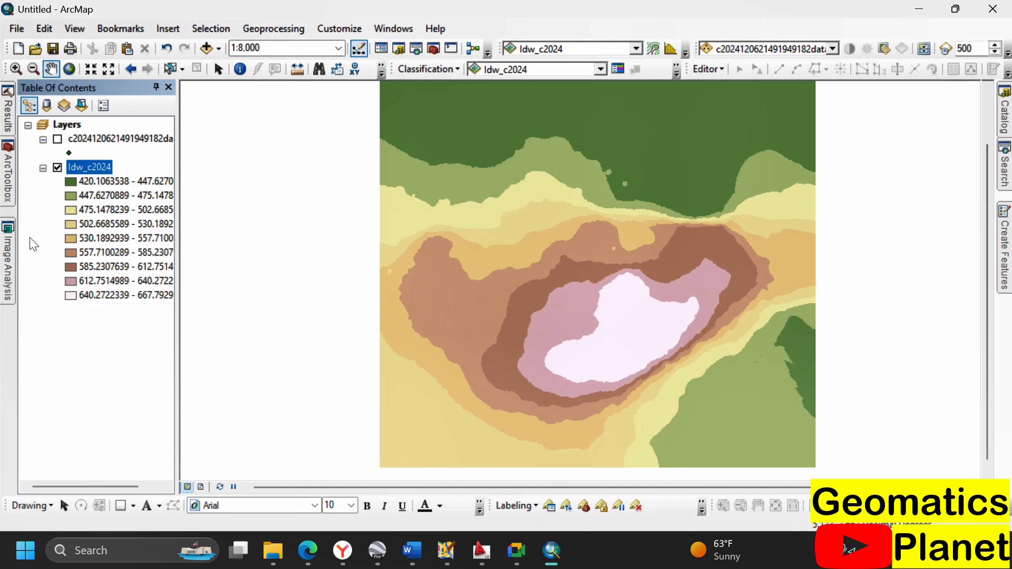
Step: Try Nearest Neighbor and Cubic Convolution display resampling on the Idw_c2024 raster, and return it to Bilinear Interpolation
click(9, 253)
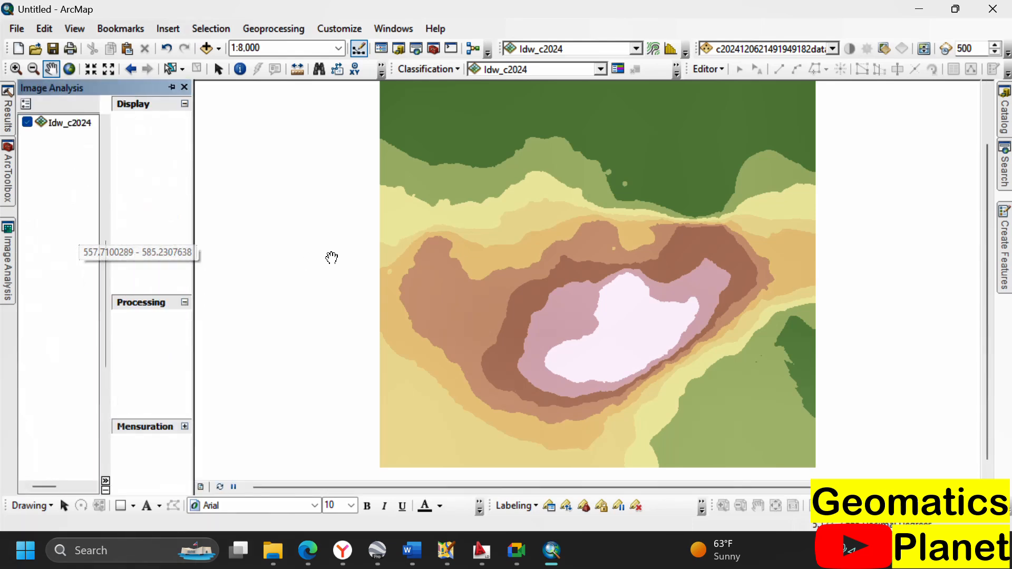
click(73, 125)
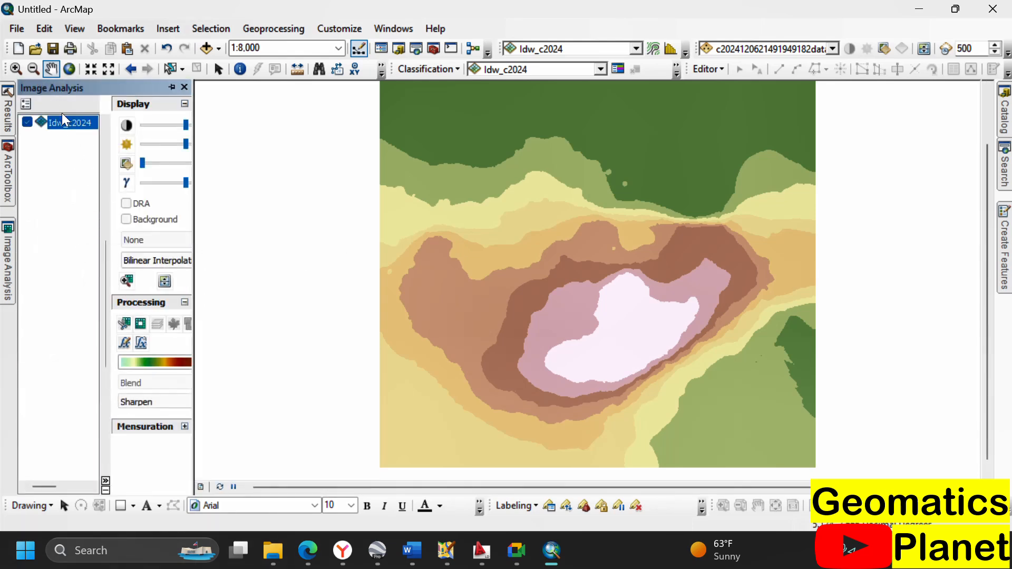
click(153, 261)
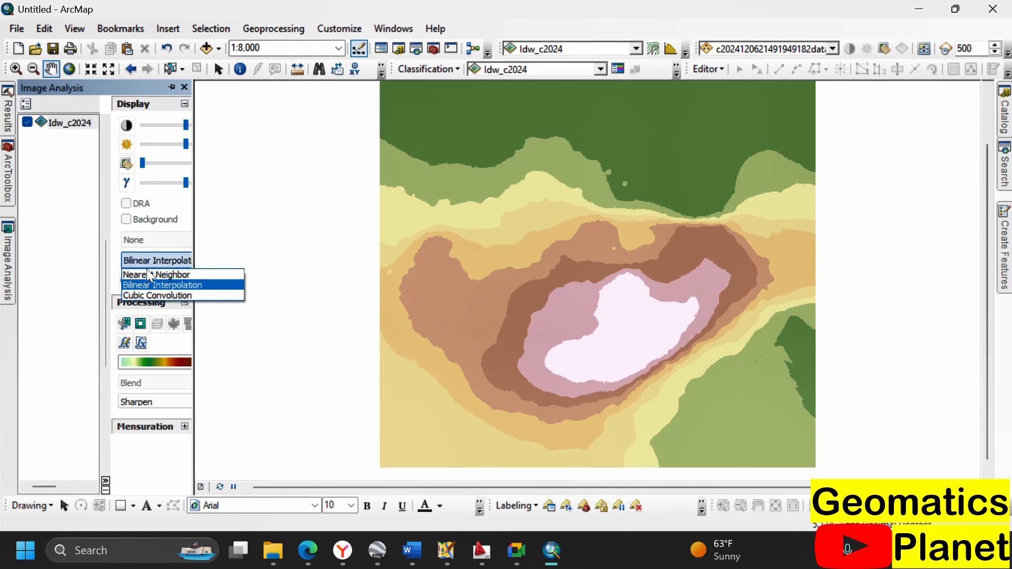
click(151, 274)
click(153, 261)
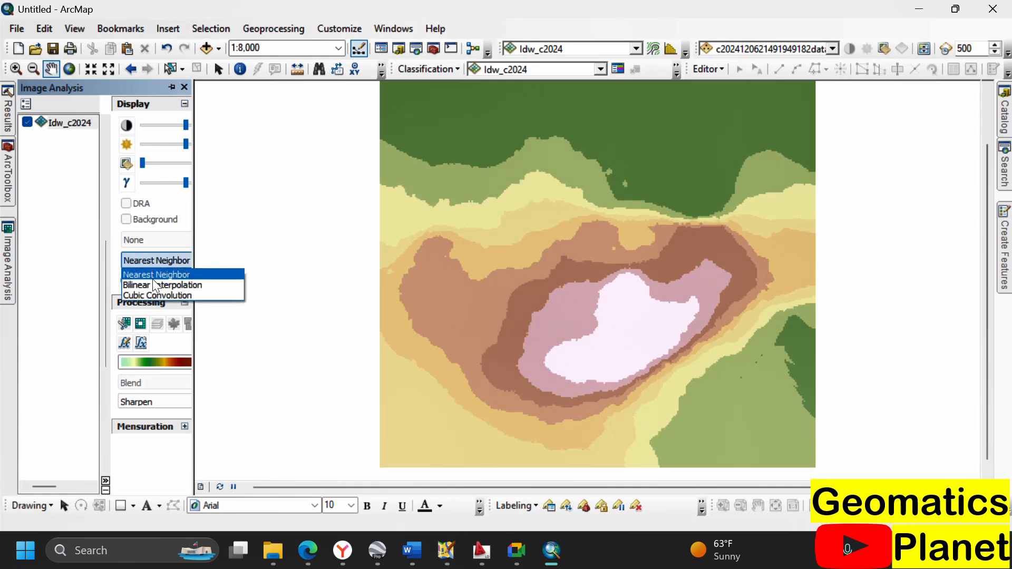
click(159, 295)
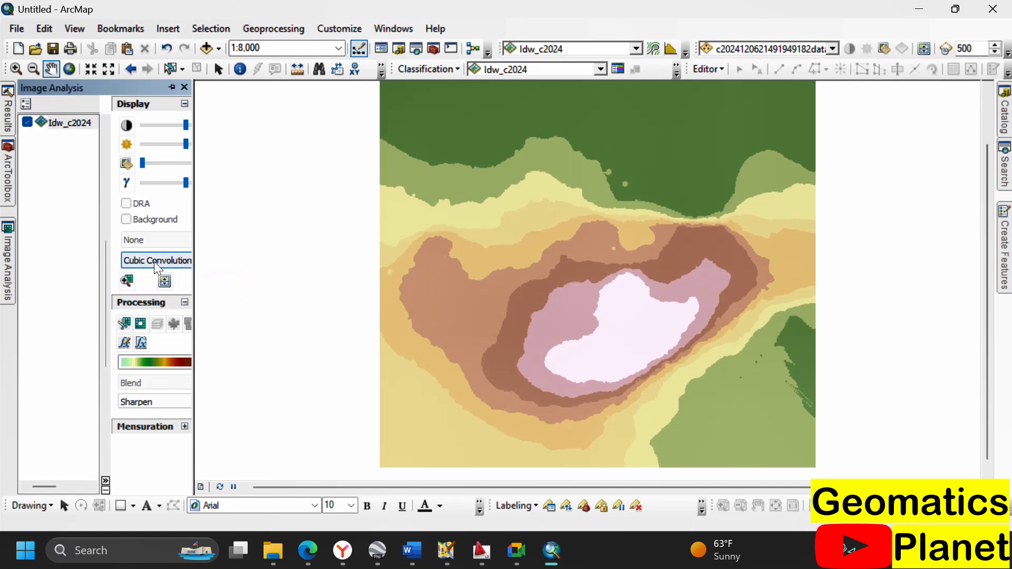
click(154, 261)
click(160, 285)
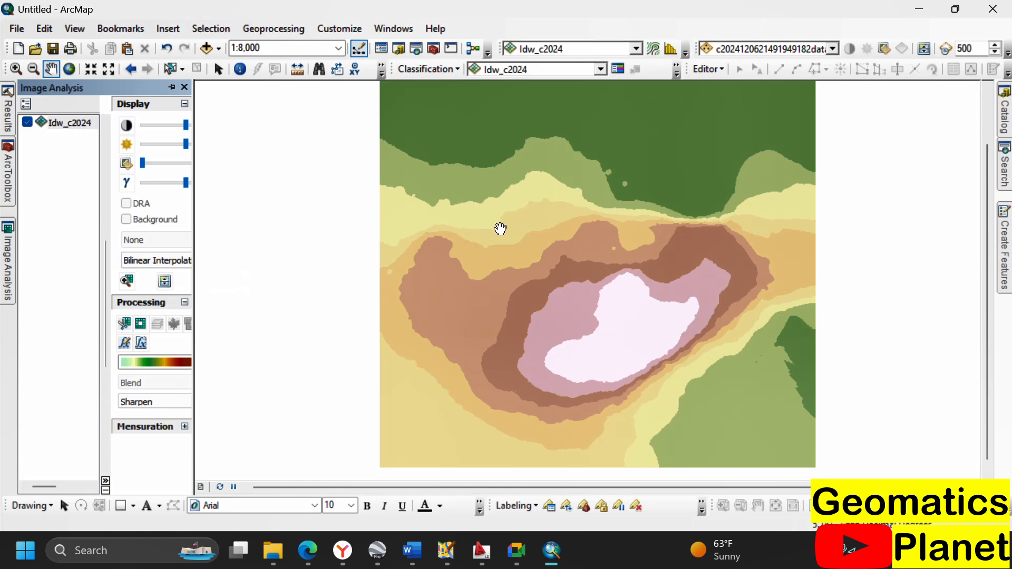
Step: Open the Spatial Analyst Contour tool and choose Idw_c2024 as its input raster
click(7, 174)
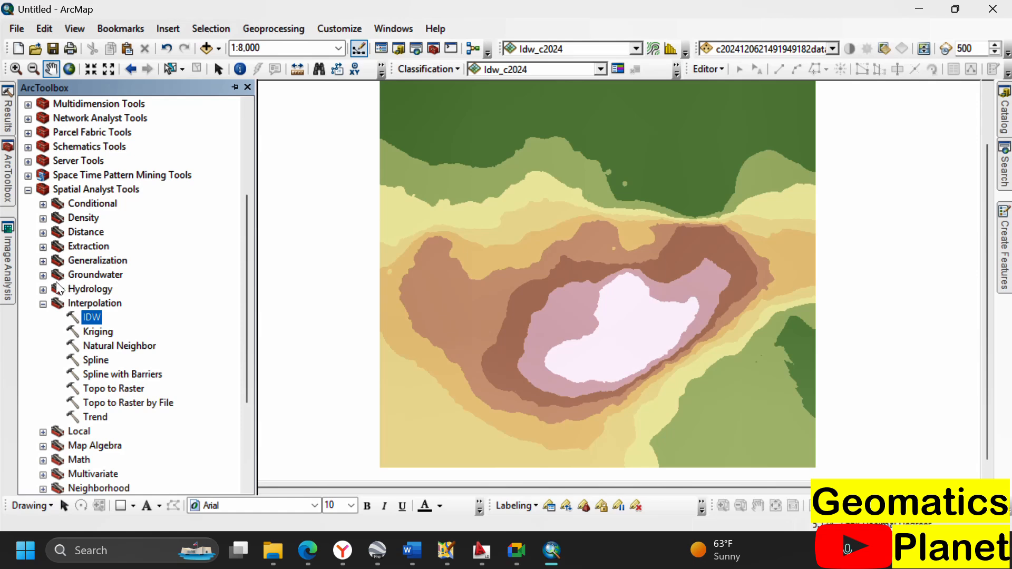
scroll(62, 290, down, 3)
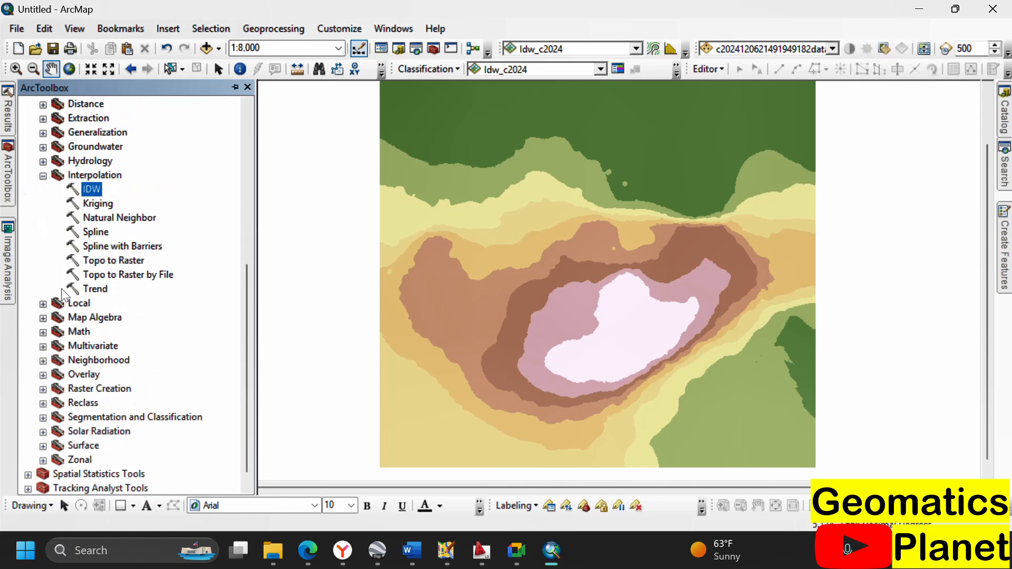
click(44, 445)
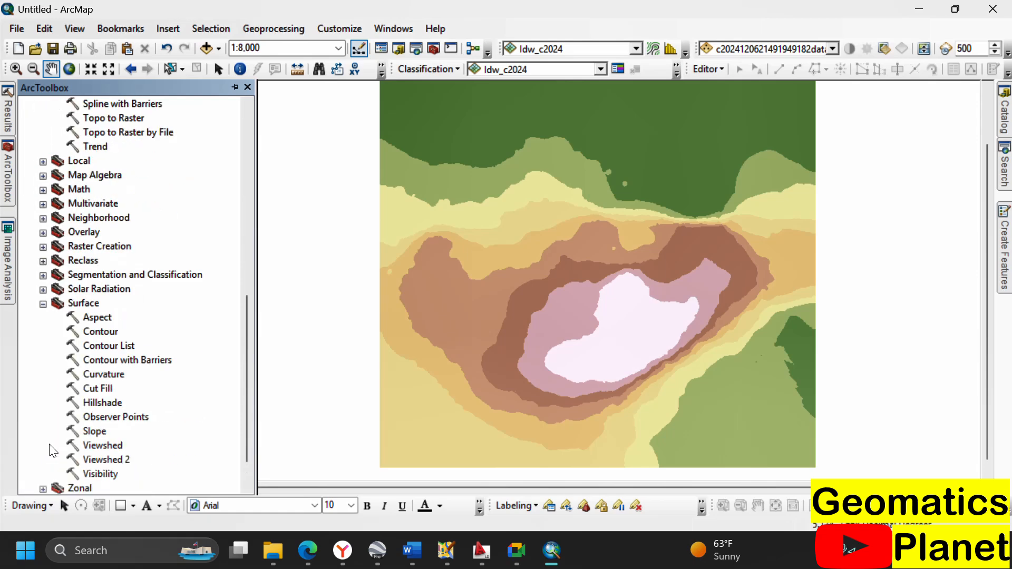
double_click(104, 336)
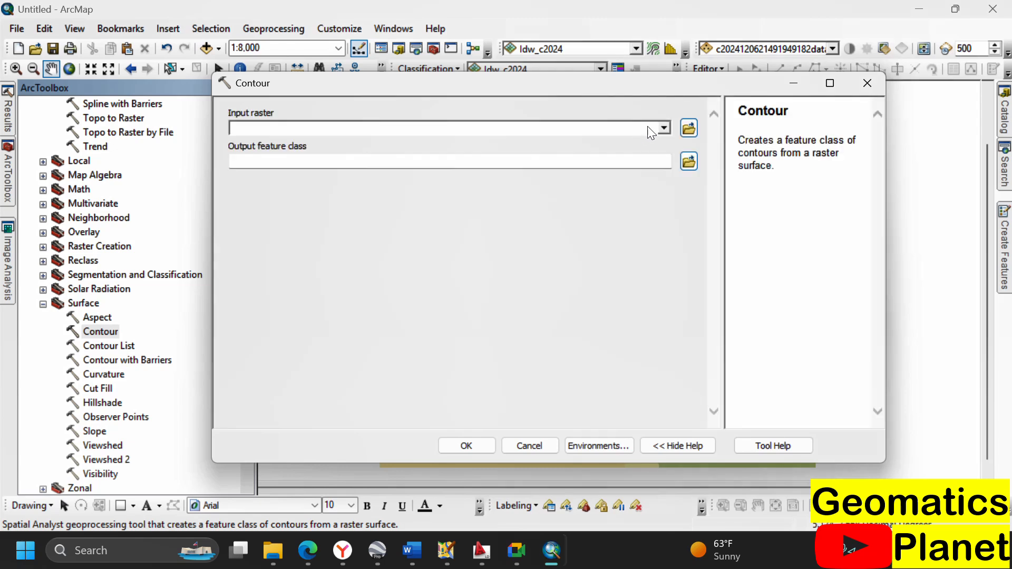
click(664, 128)
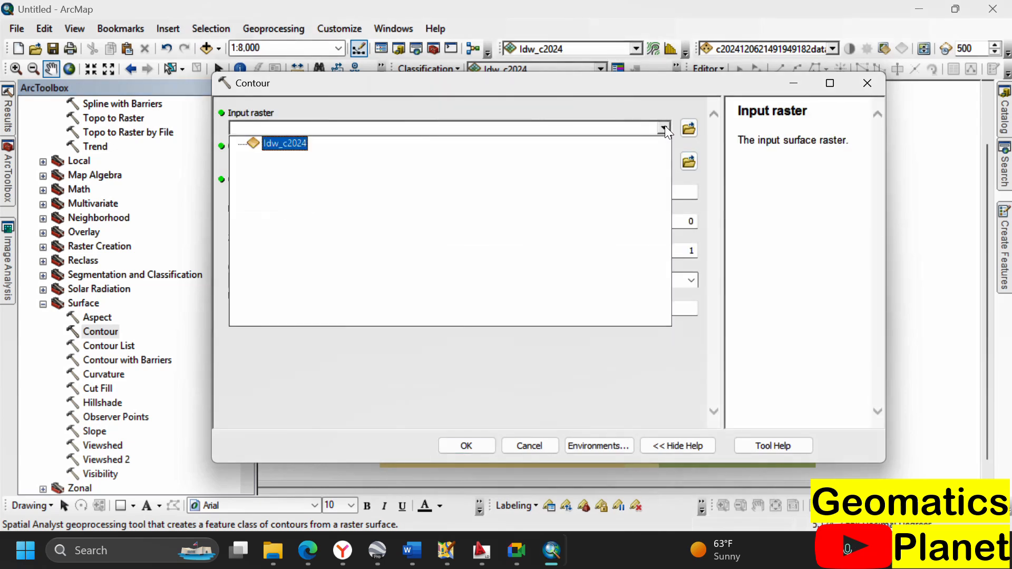
click(298, 142)
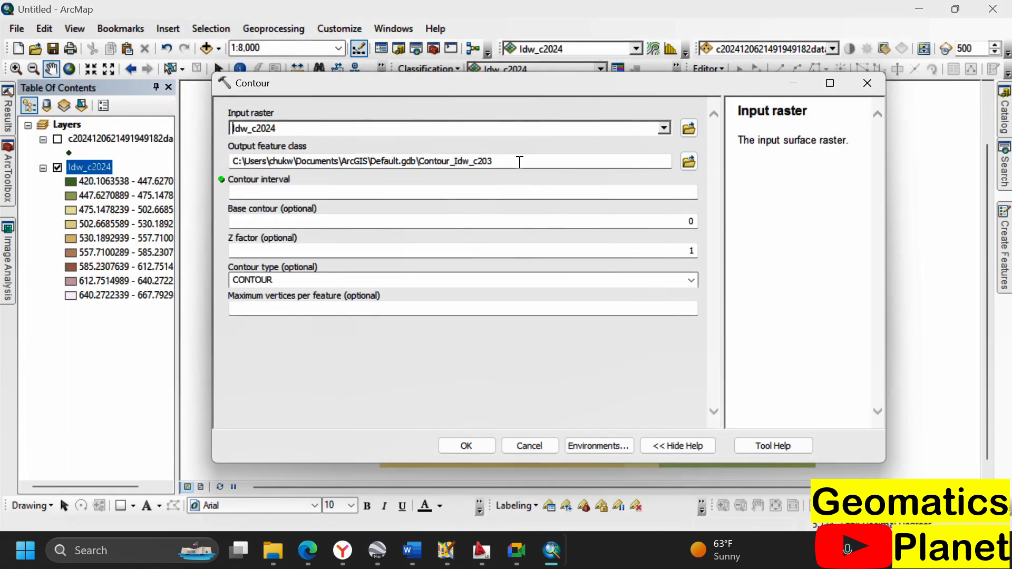
Step: Set the contour interval to 1, generate the contours as Contour_Idw_c203, and inspect the lines up close
click(622, 198)
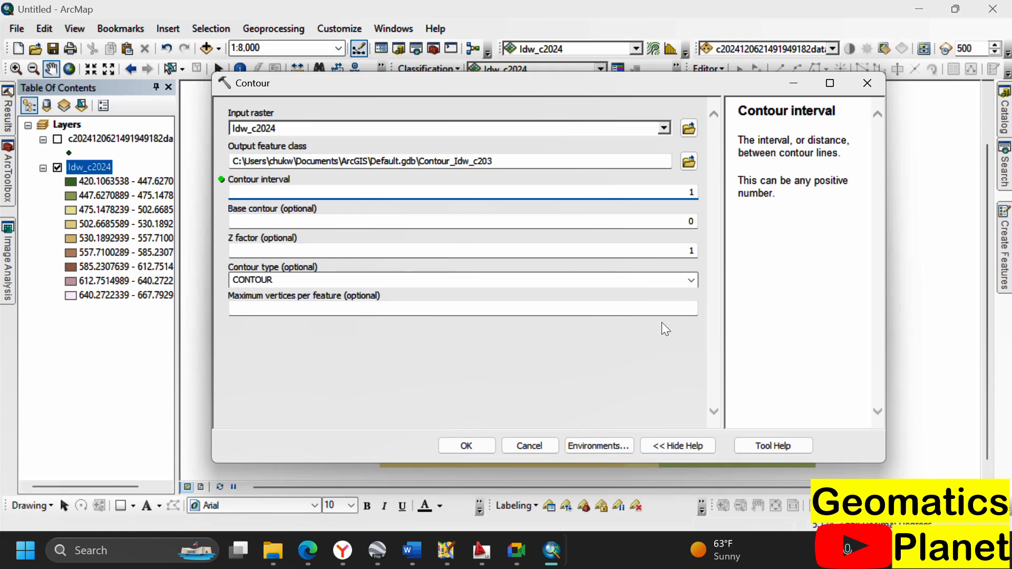
click(447, 443)
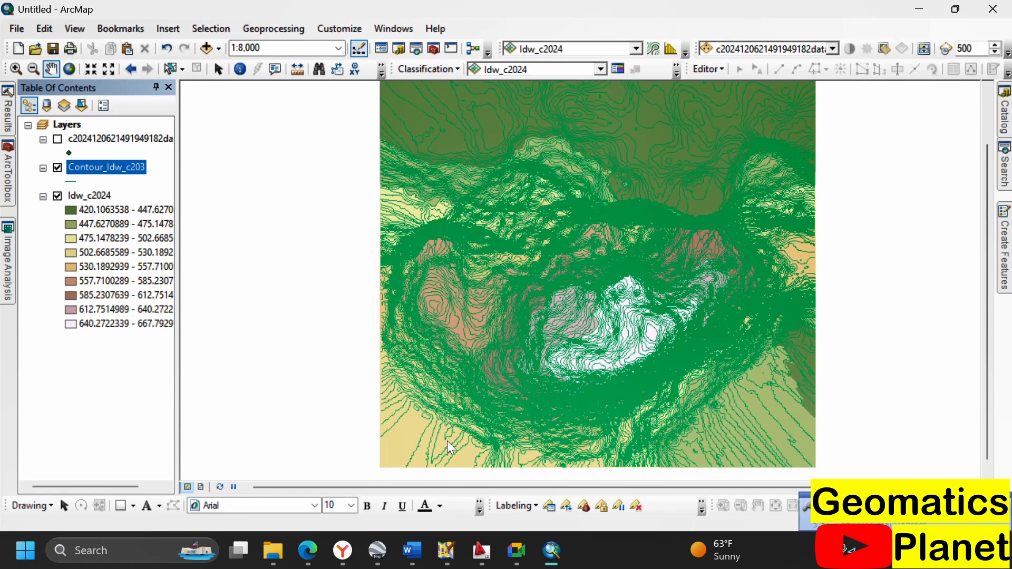
scroll(524, 373, up, 5)
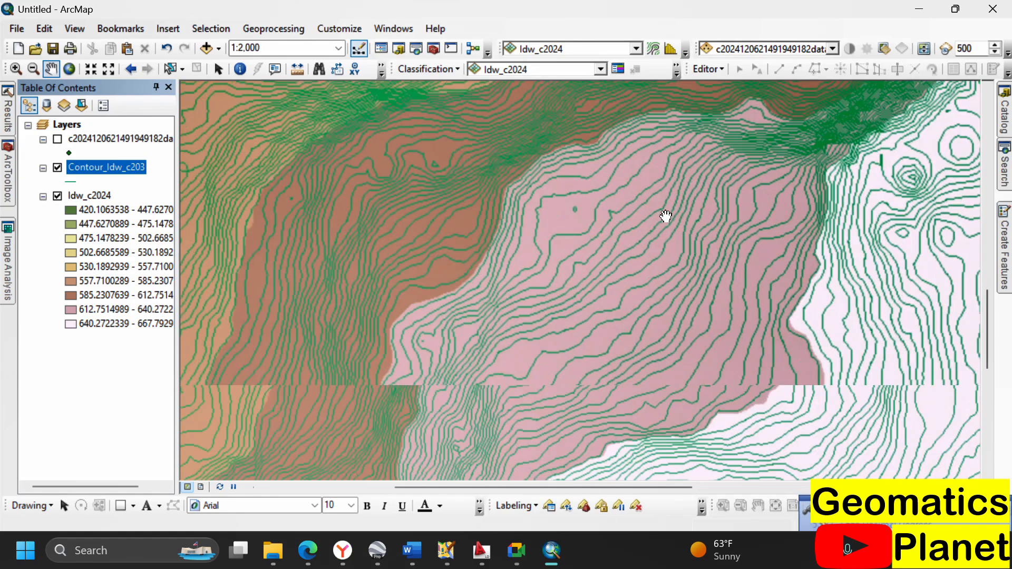
Step: Inspect the contours over the raster, and hide the Idw_c2024 layer so only the contour lines are drawn
scroll(548, 282, up, 4)
scroll(424, 332, down, 5)
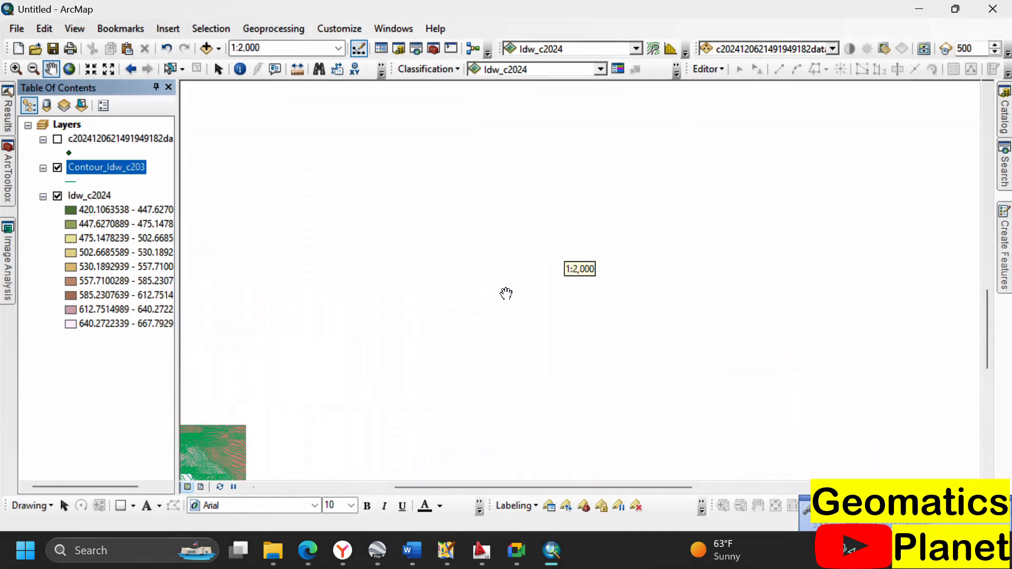
scroll(499, 200, up, 2)
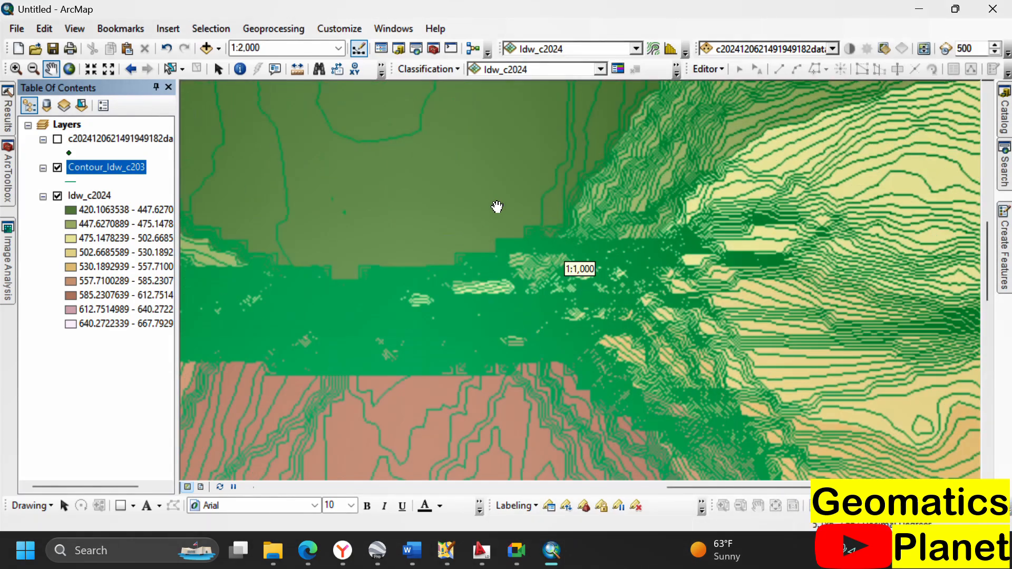
scroll(526, 245, down, 1)
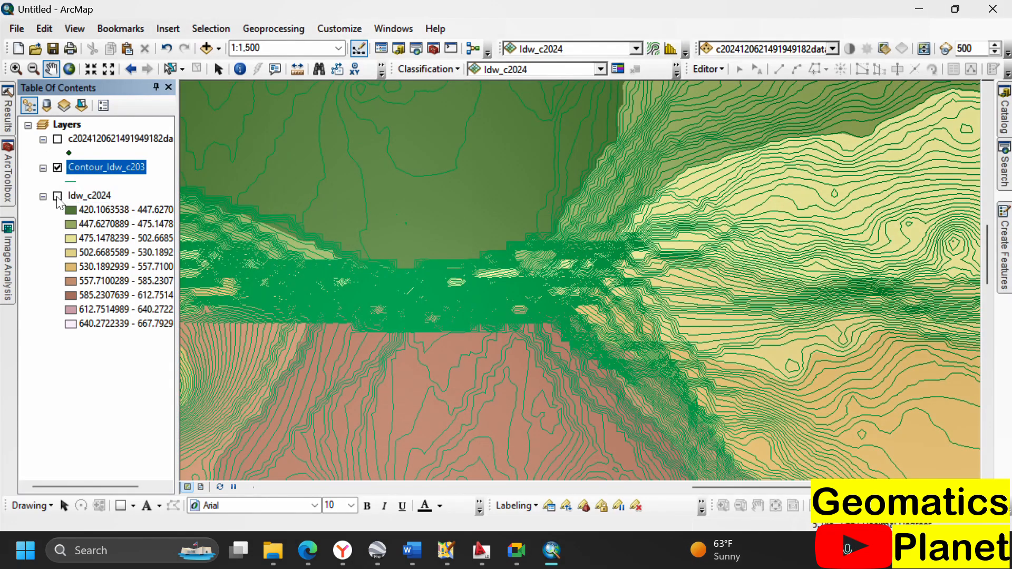
scroll(528, 184, down, 2)
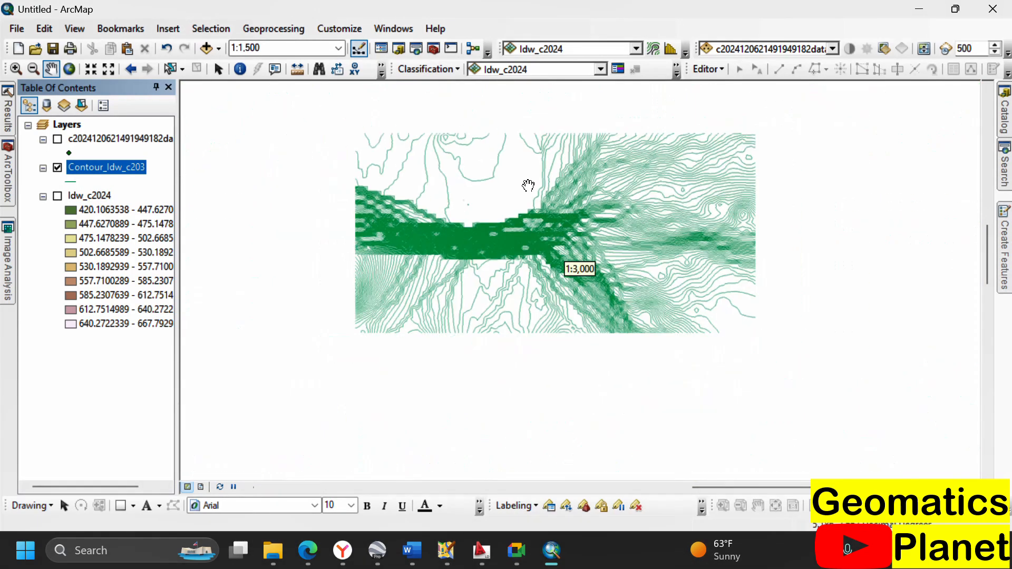
scroll(528, 184, down, 2)
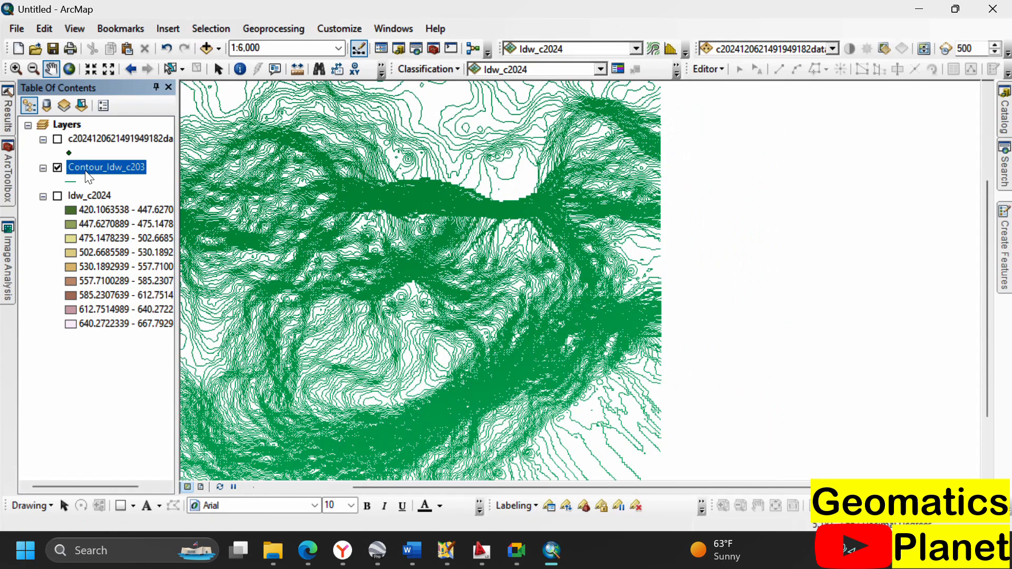
Step: Review the symbology and data source properties of the Contour_Idw_c203 layer
right_click(92, 176)
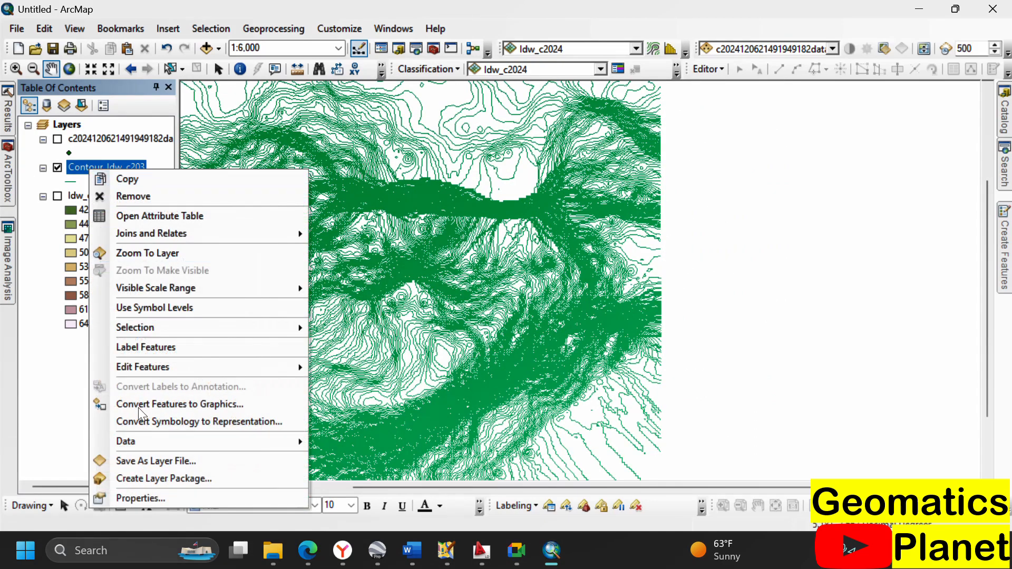
click(122, 494)
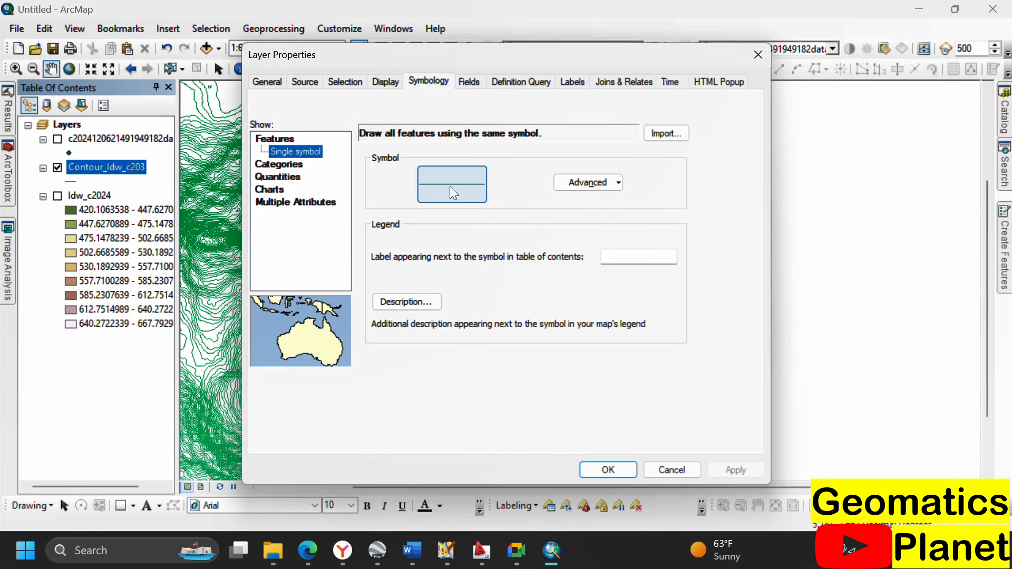
click(275, 167)
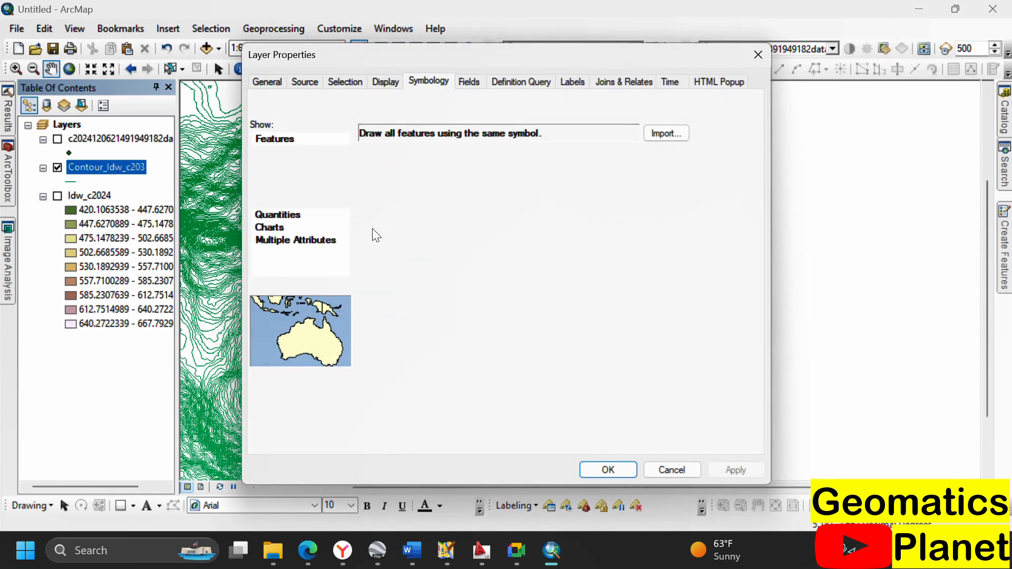
click(304, 82)
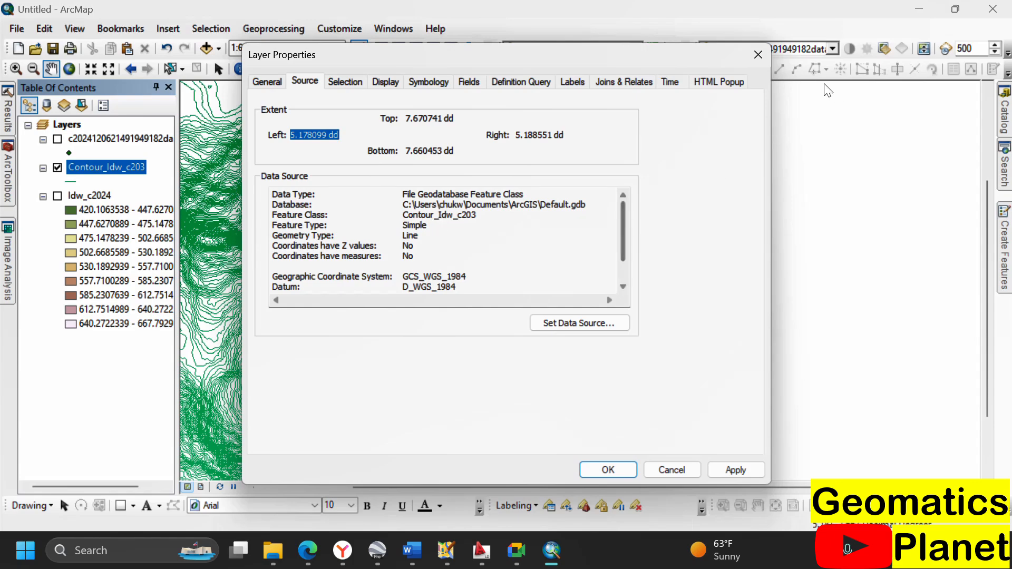
click(757, 55)
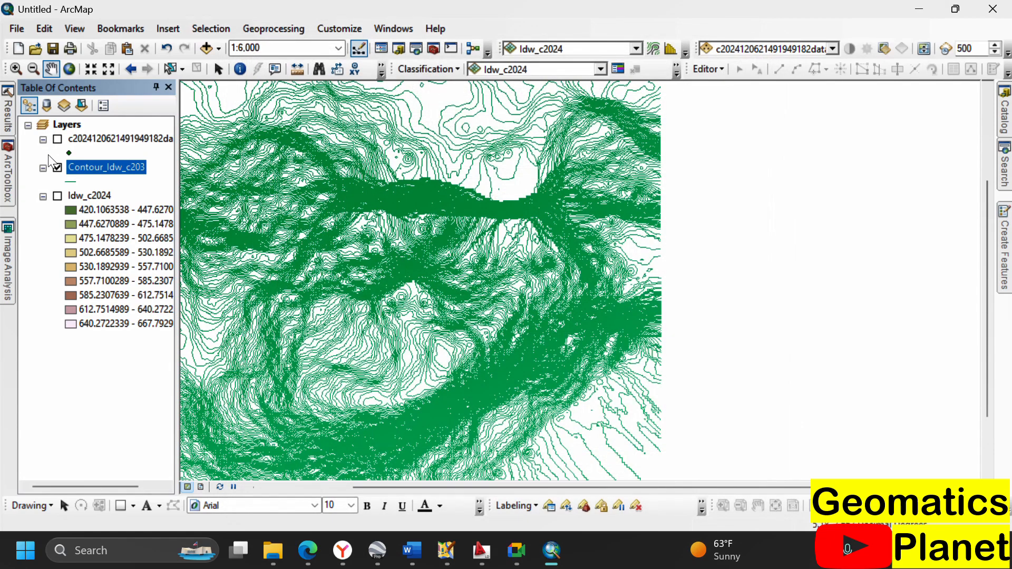
Step: Export all Contour_Idw_c203 features as a shapefile named Ekiti in the IRES folder and add it to the map
right_click(106, 175)
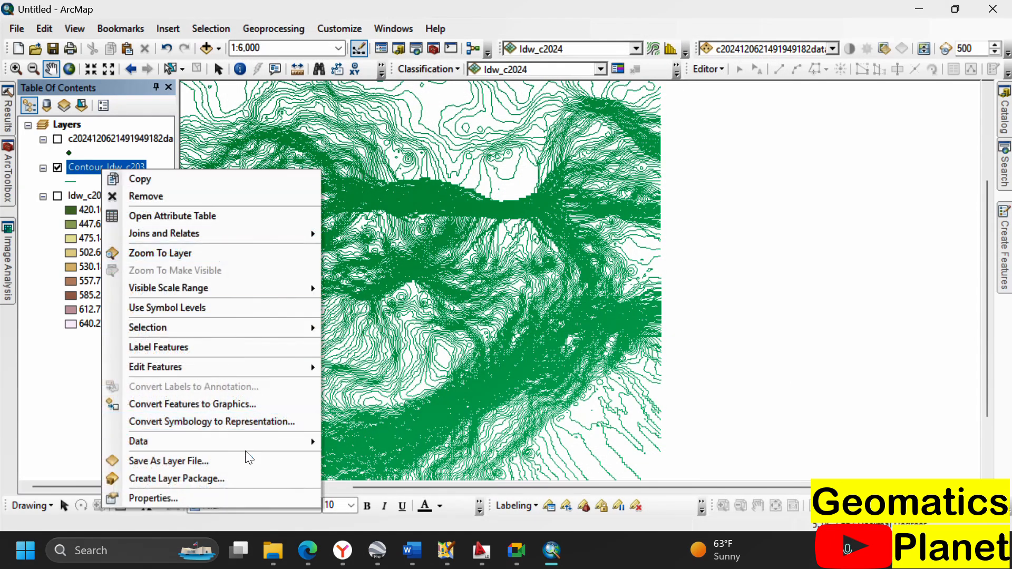
click(346, 444)
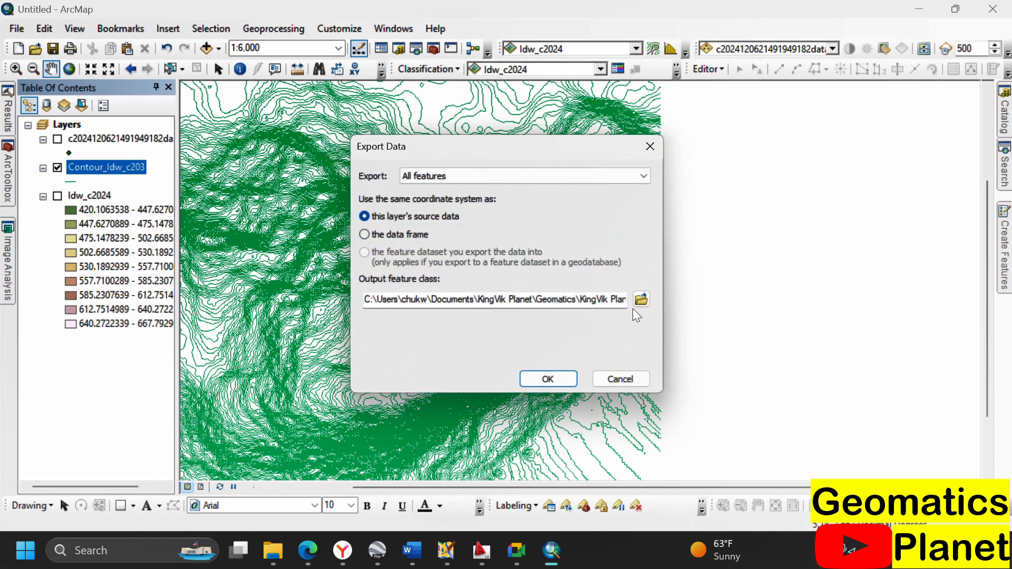
click(634, 305)
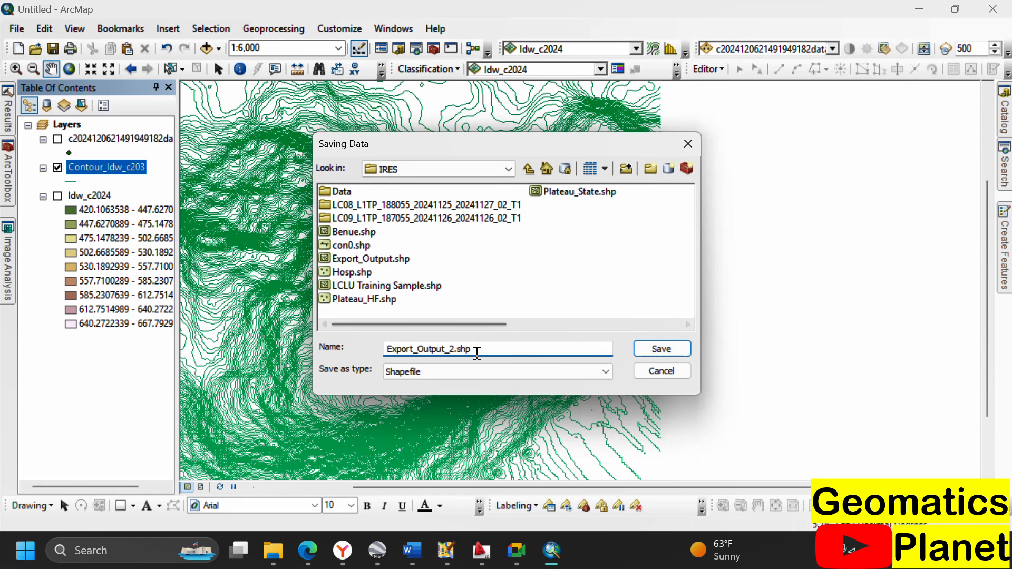
drag(477, 350, 268, 332)
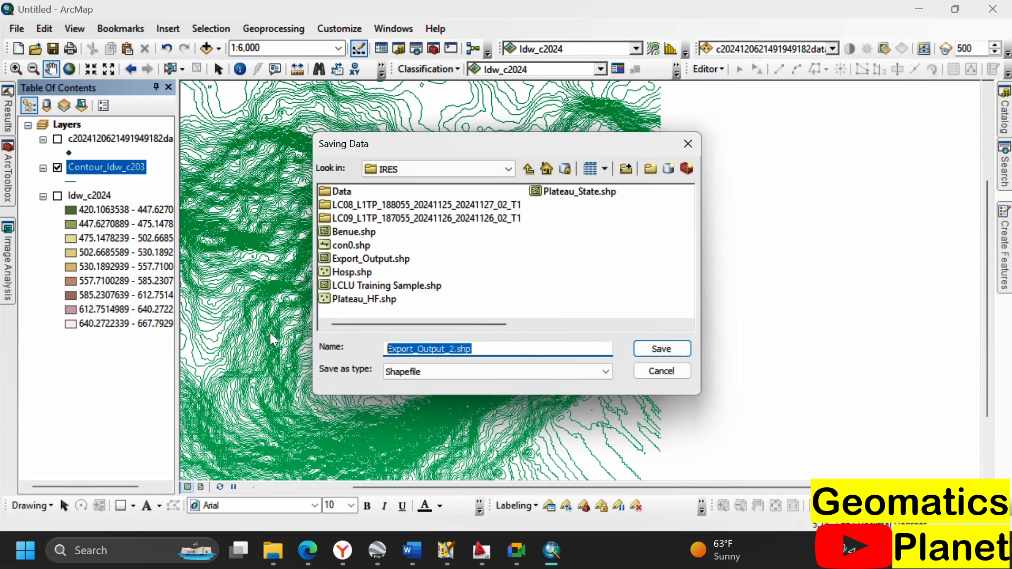
text(Ekiti)
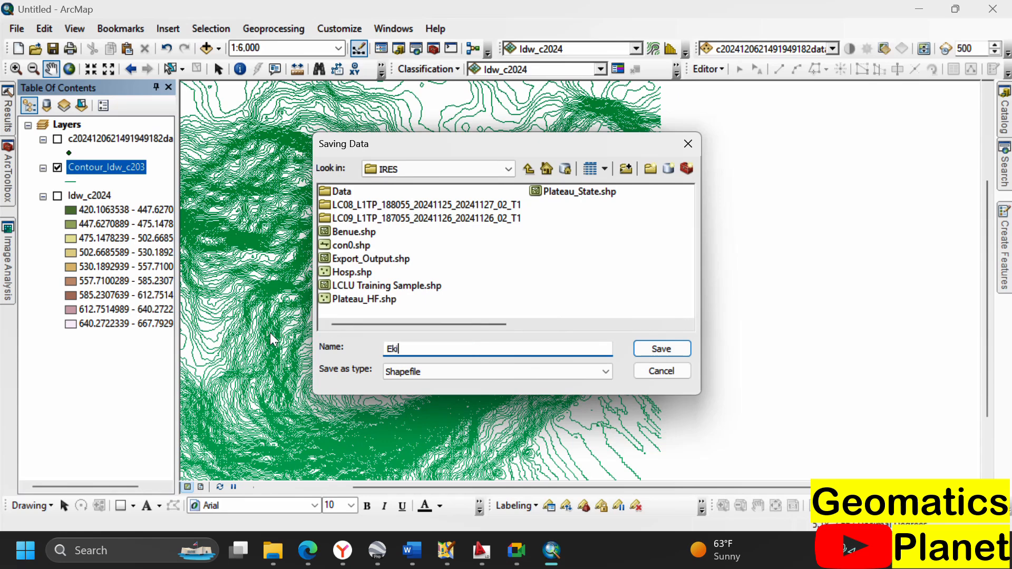
click(637, 345)
click(549, 379)
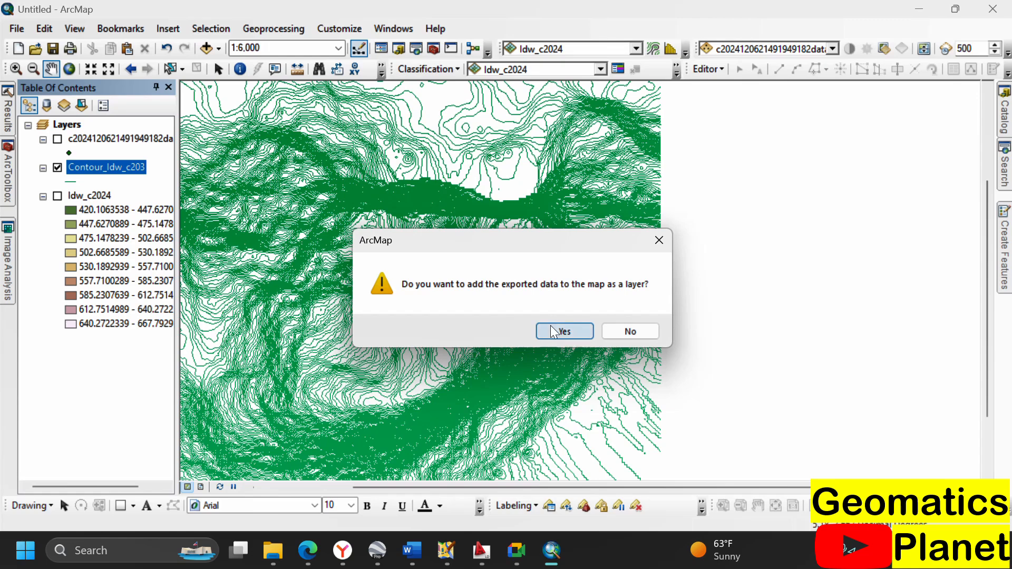
click(550, 326)
Step: Copy the full file path of Ekiti.shp from the Ekiti layer's source properties
click(78, 168)
right_click(83, 176)
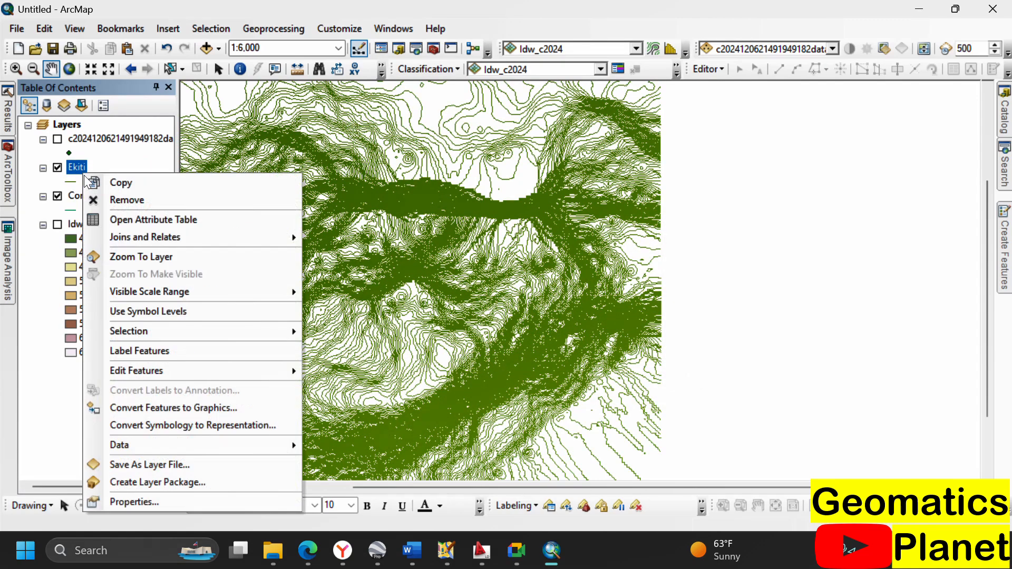
click(233, 502)
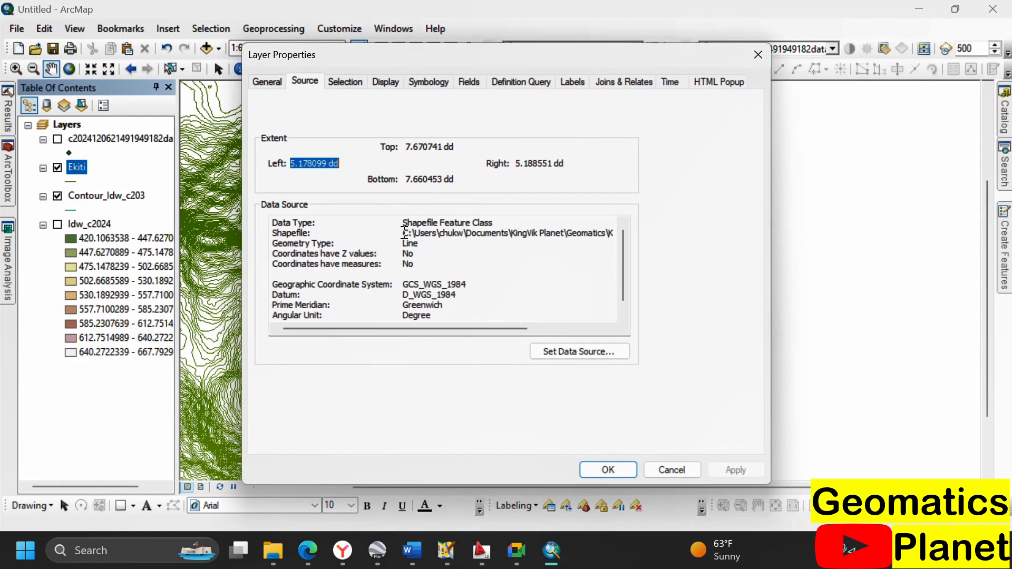
drag(404, 233, 645, 238)
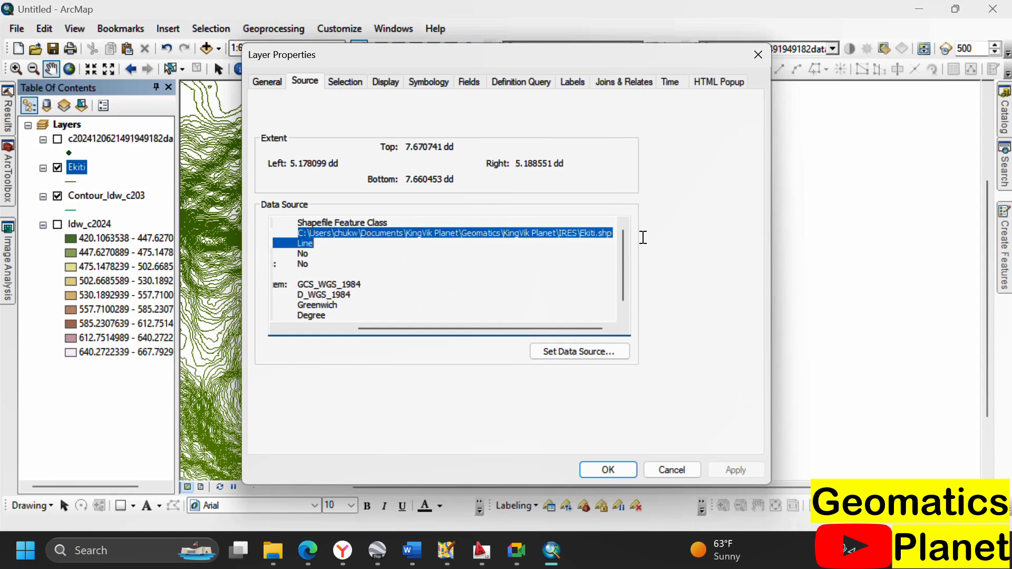
click(534, 244)
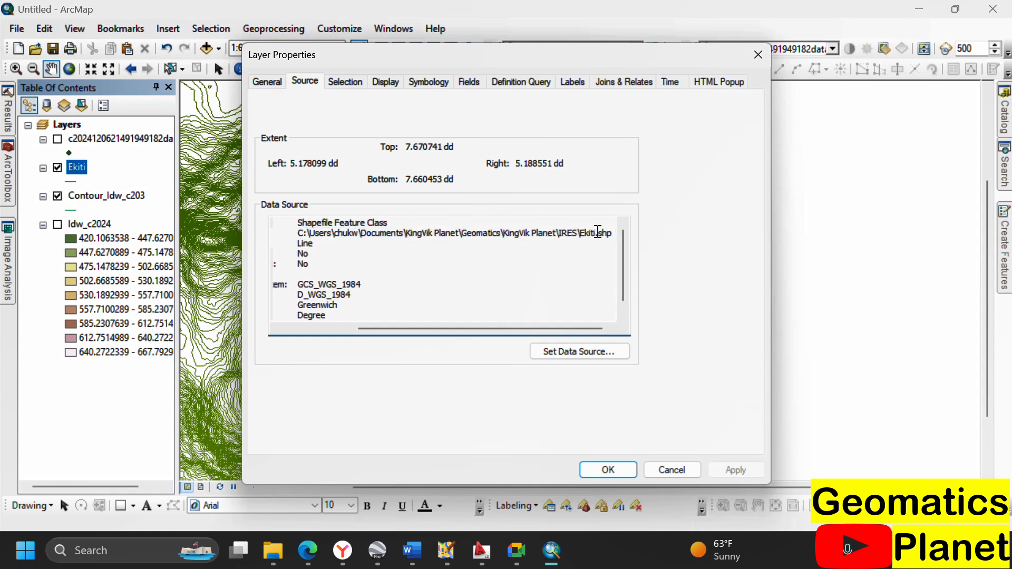
drag(614, 233, 293, 233)
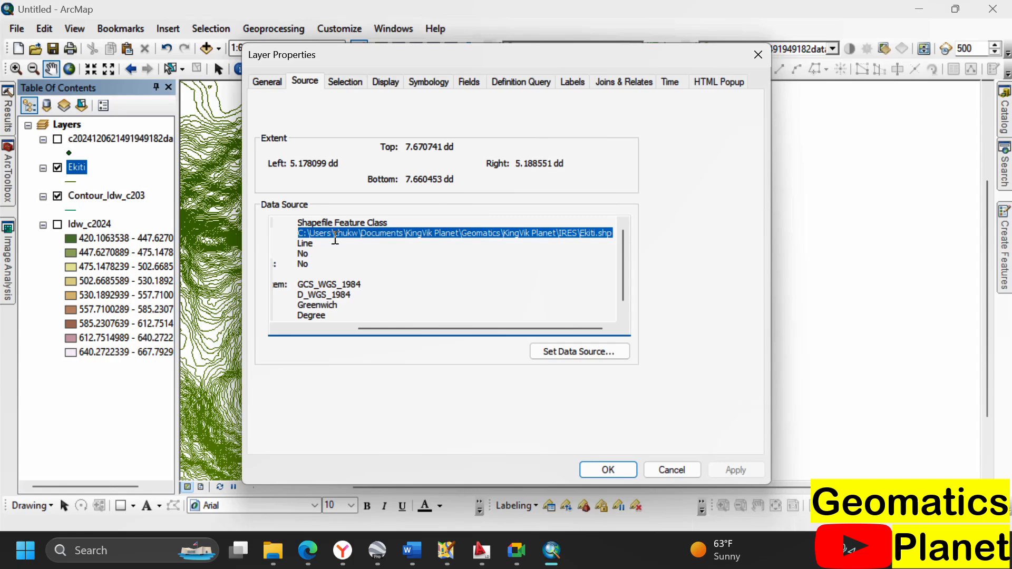
Step: Switch to Google Earth Pro, hide the Ekiti path, and import Ekiti.shp using the copied file path
click(378, 553)
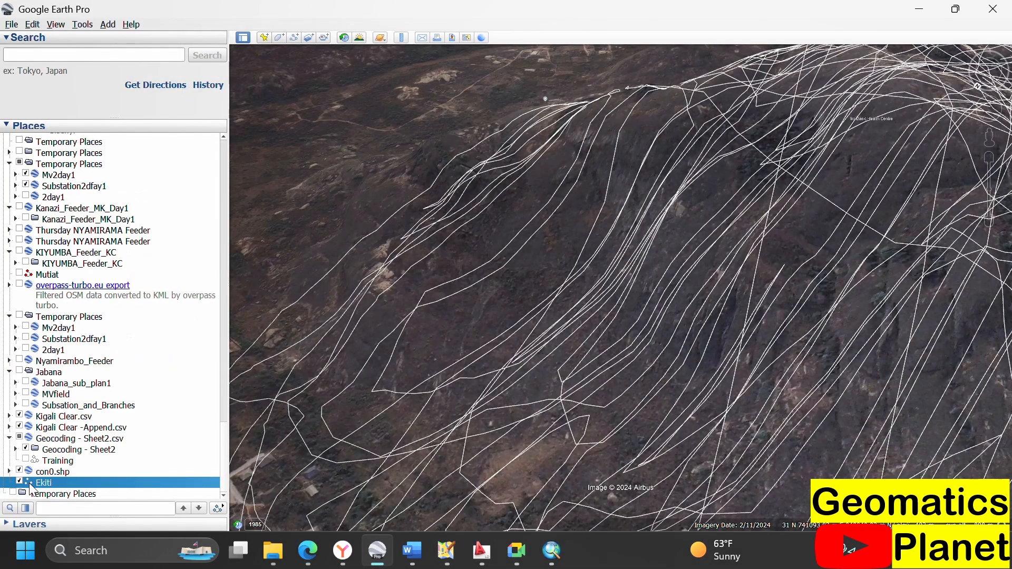
click(19, 482)
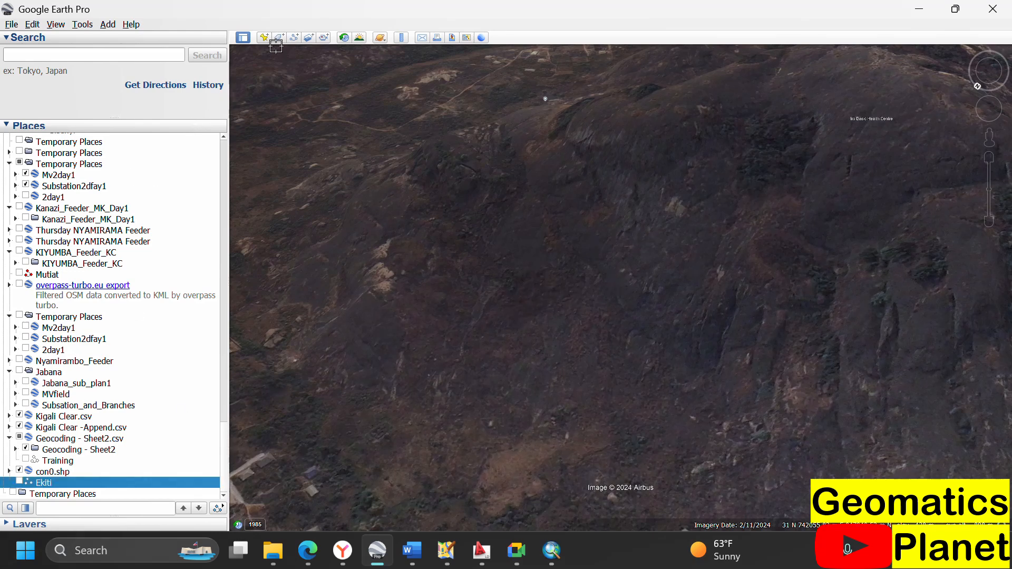
click(11, 25)
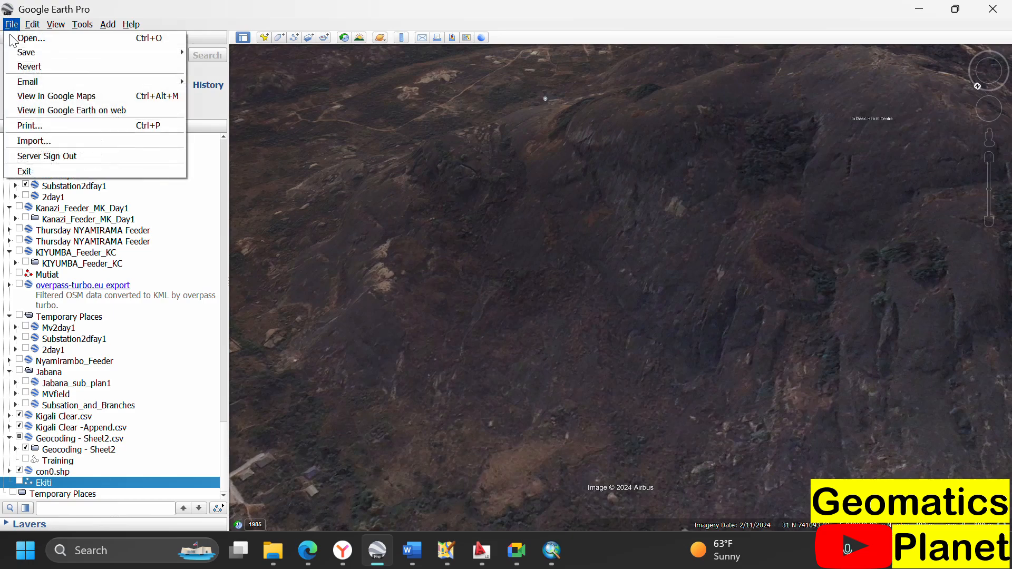
click(66, 140)
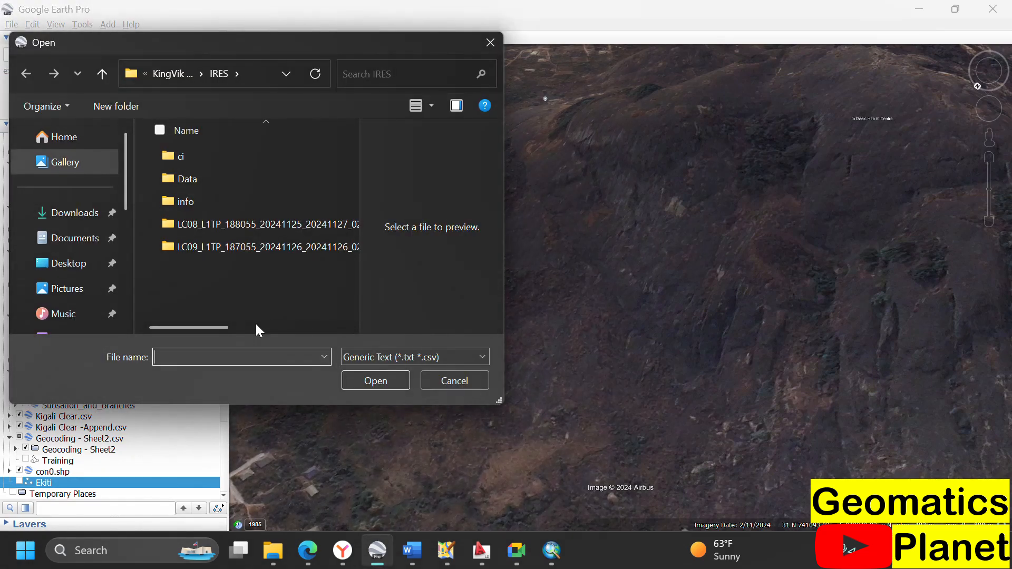
key(ctrl+v)
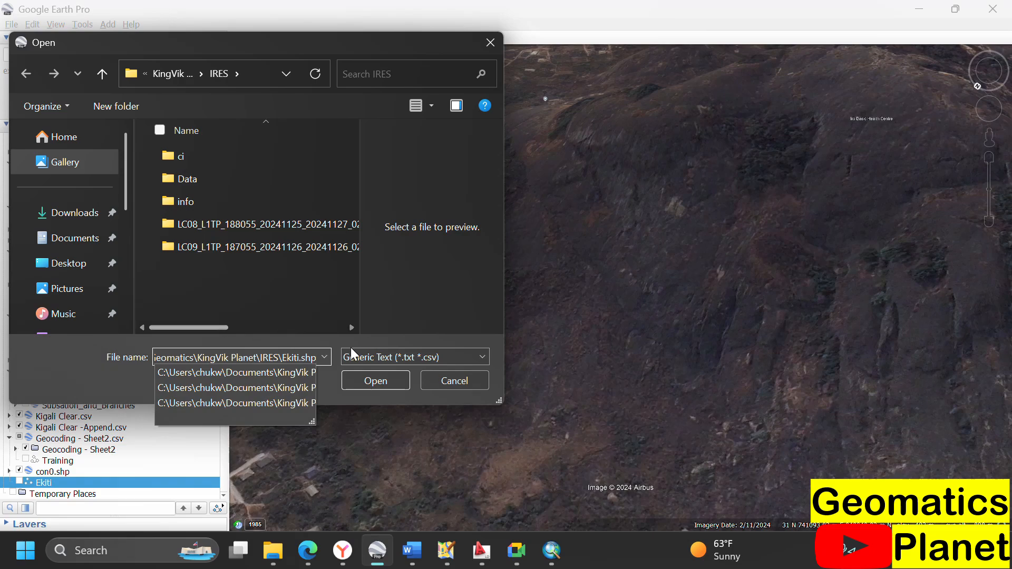
click(365, 382)
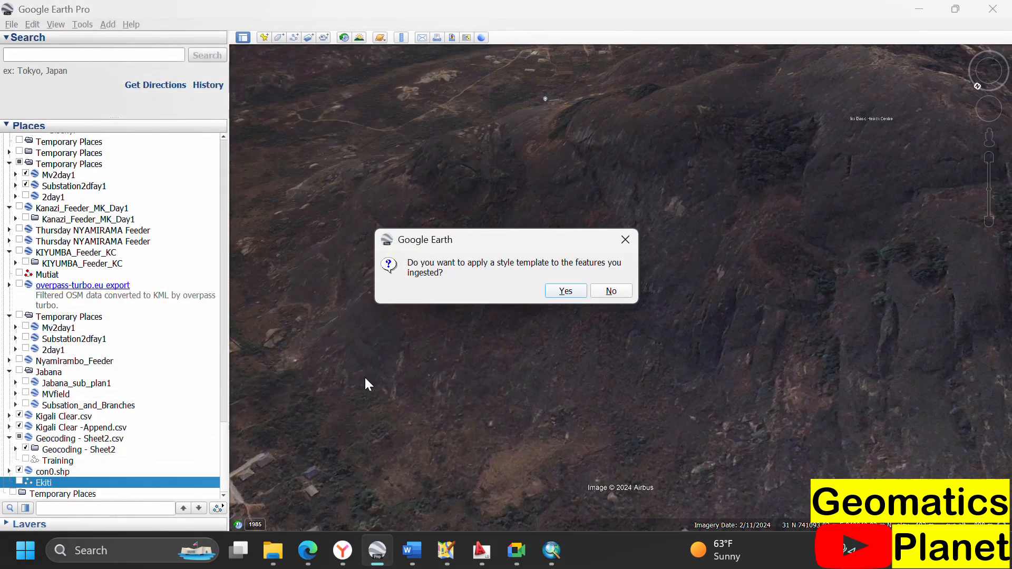
Step: Create a new style template for the imported contours with a single color and save it as Ekiti
click(564, 293)
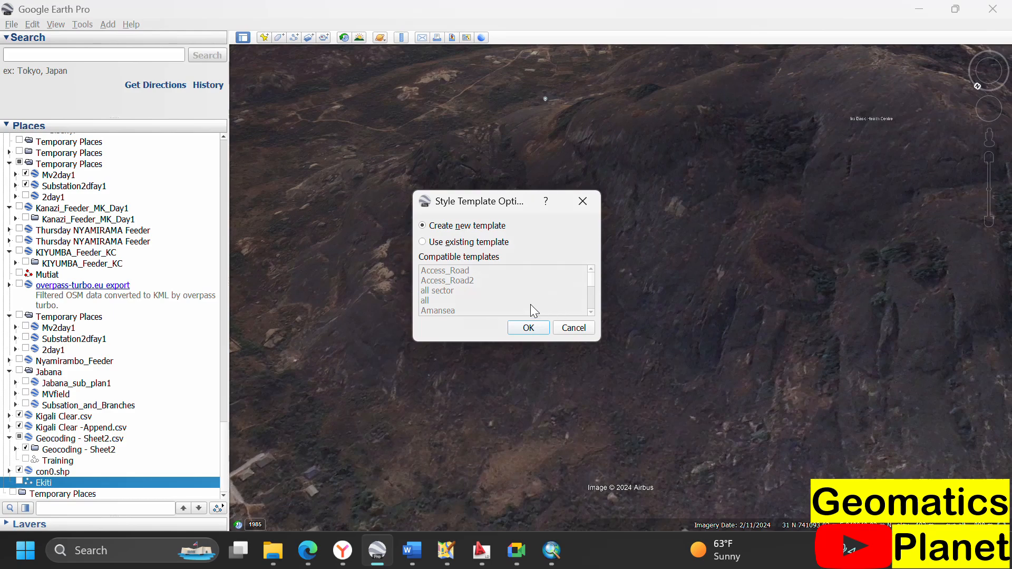
click(514, 328)
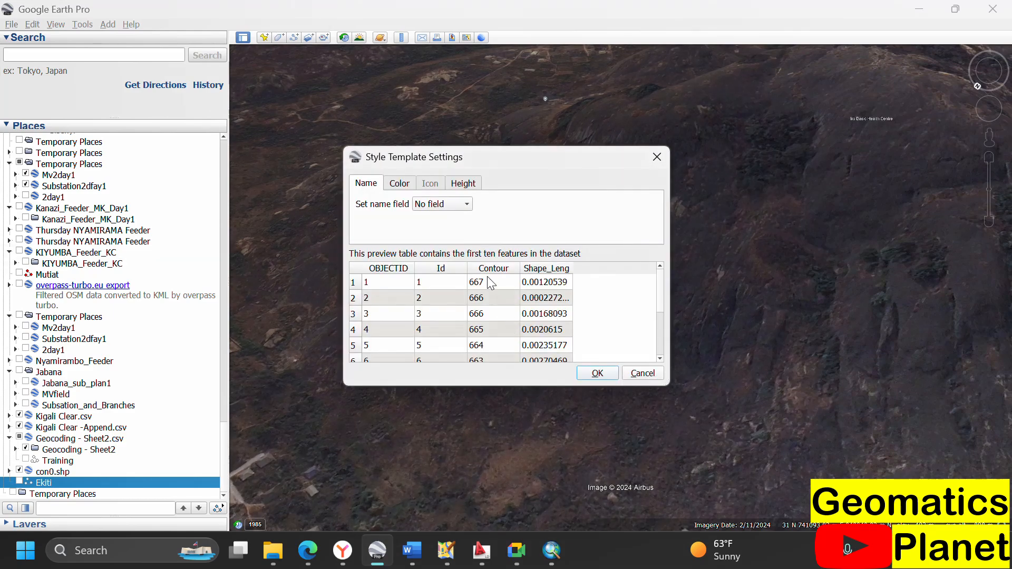
click(407, 187)
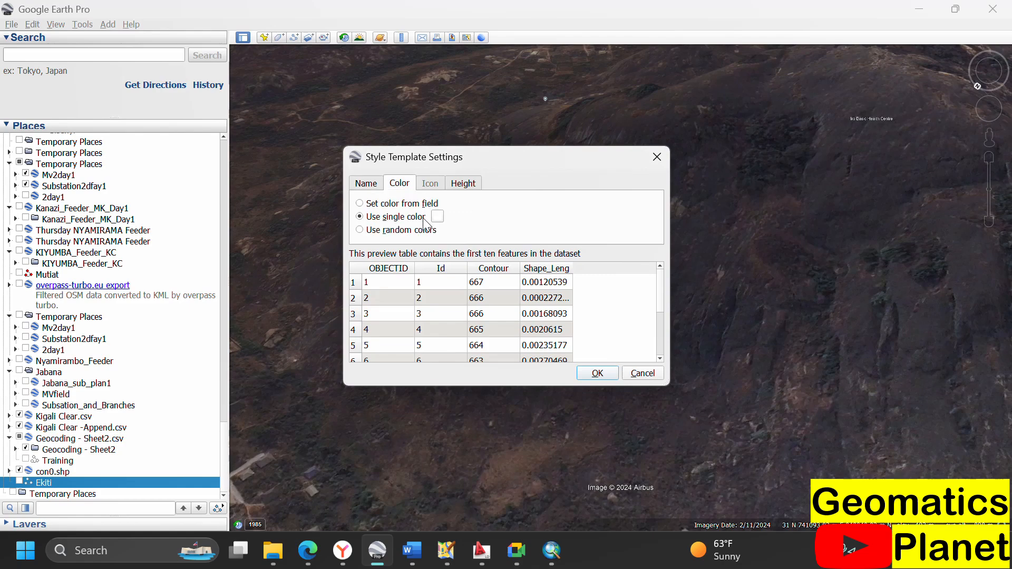
click(438, 219)
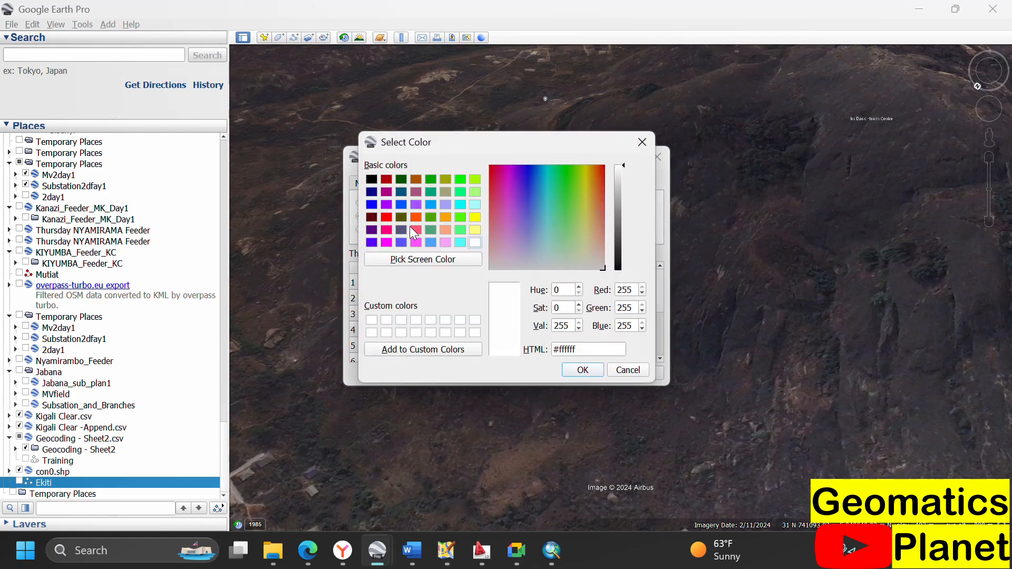
click(642, 142)
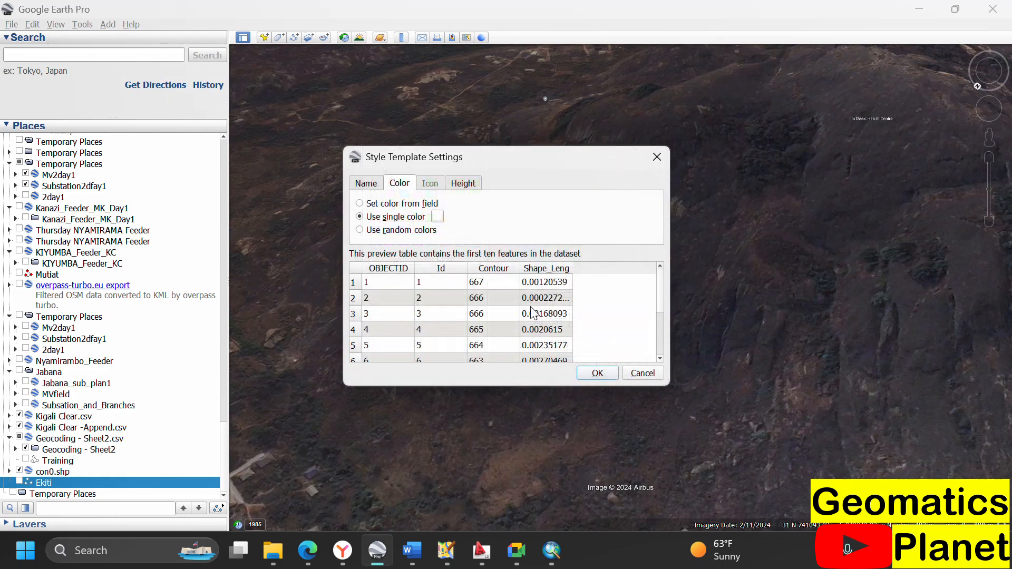
click(591, 374)
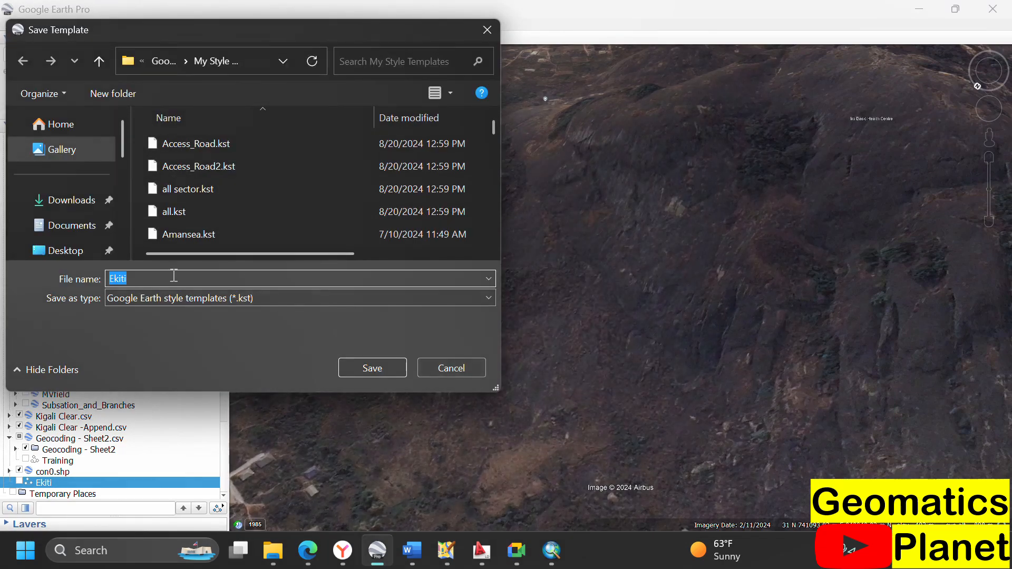
click(382, 367)
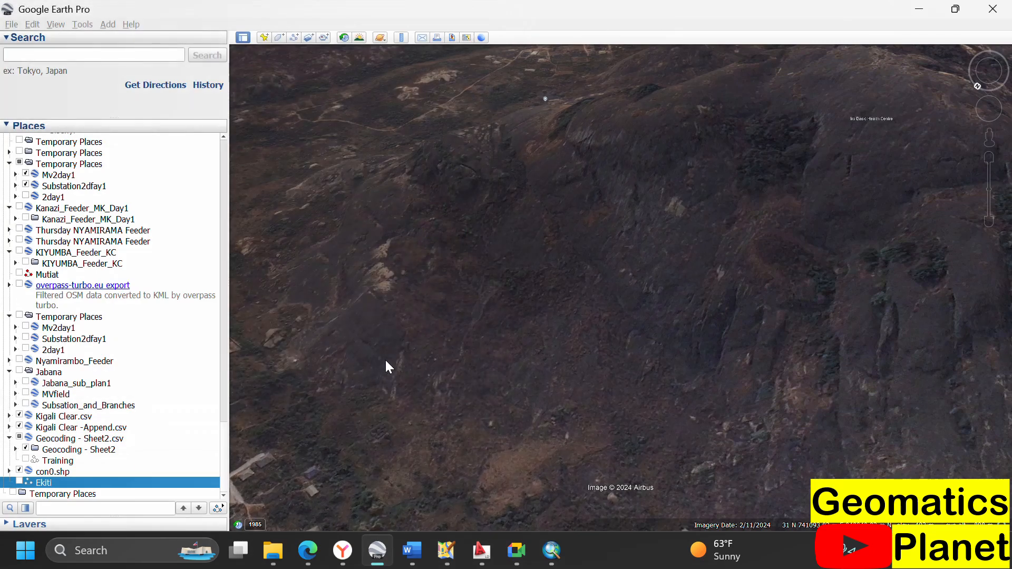
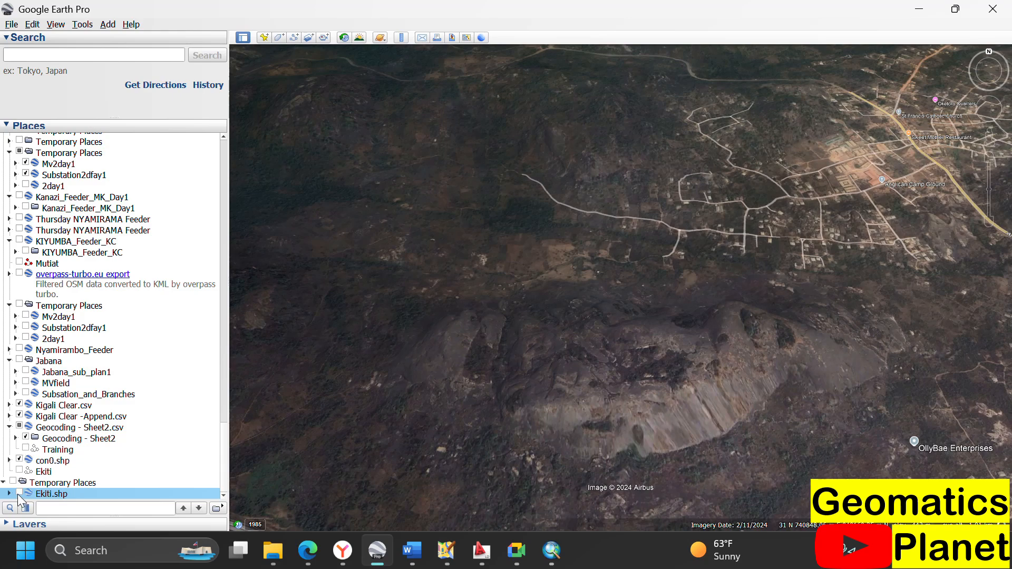
Step: Display the imported Ekiti.shp contours over the hill terrain
click(19, 494)
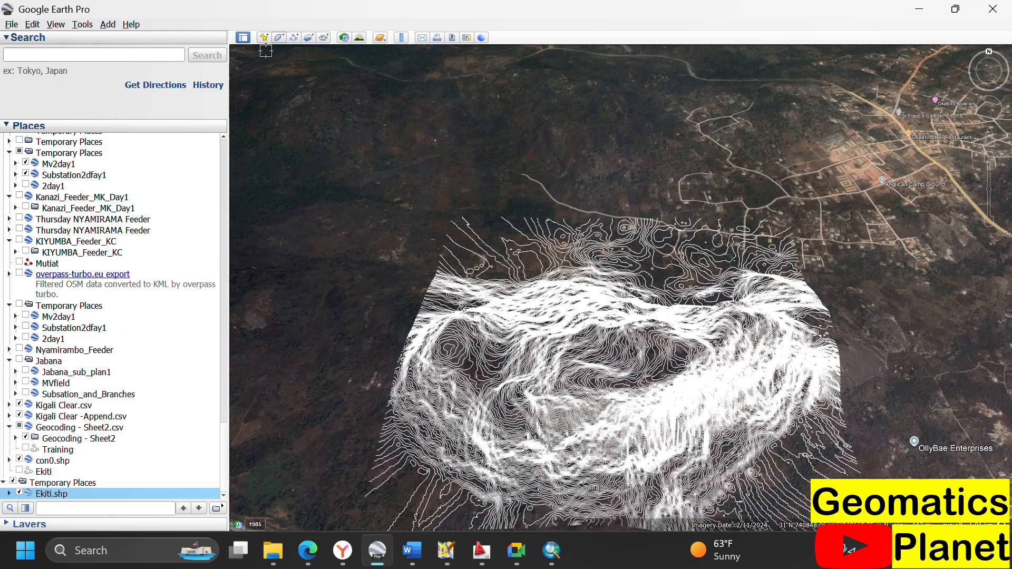
click(166, 187)
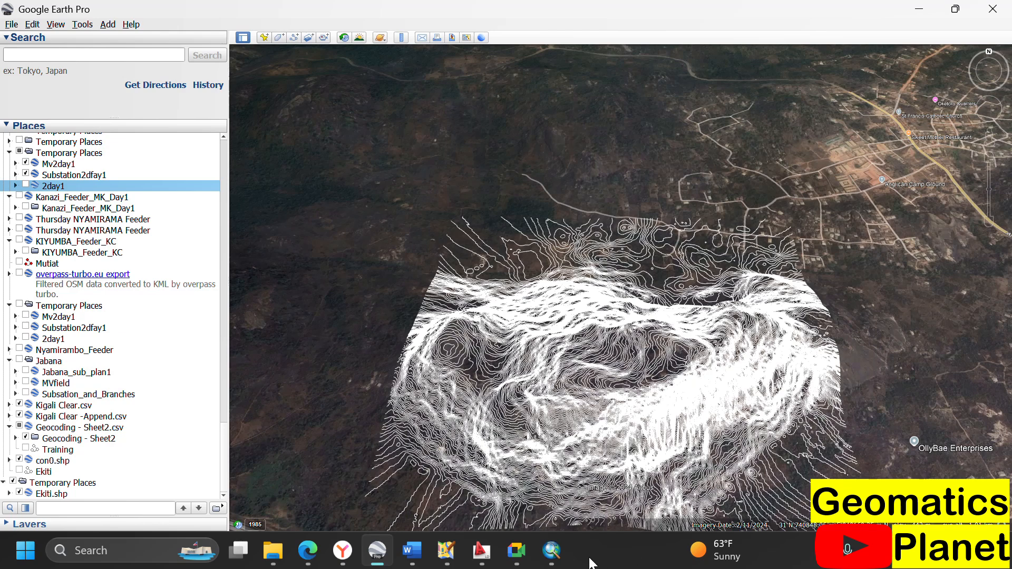
Step: Switch to ArcMap, close the Ekiti layer's properties, and inspect the spacing of its contour lines at close range
click(555, 552)
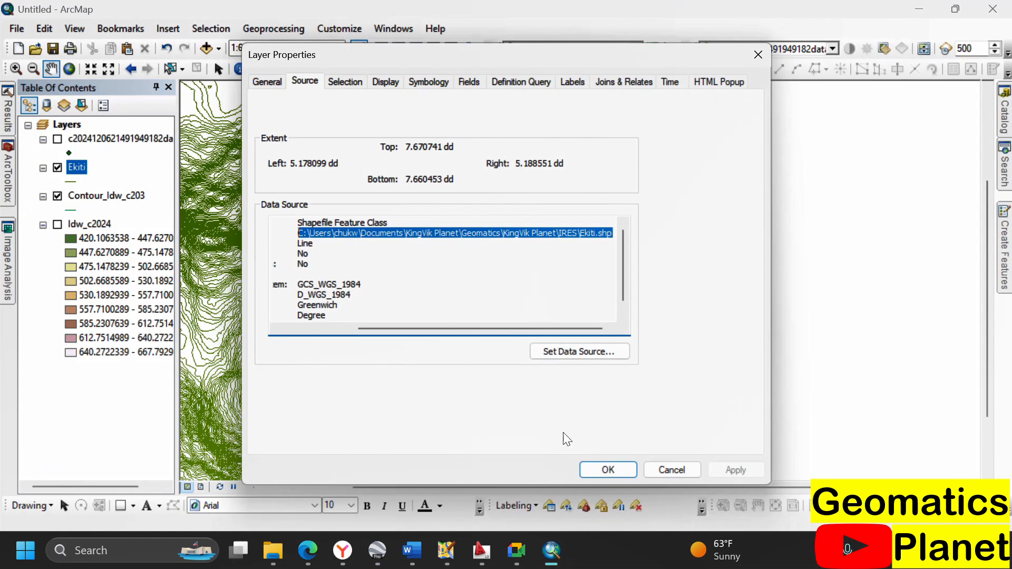
click(752, 58)
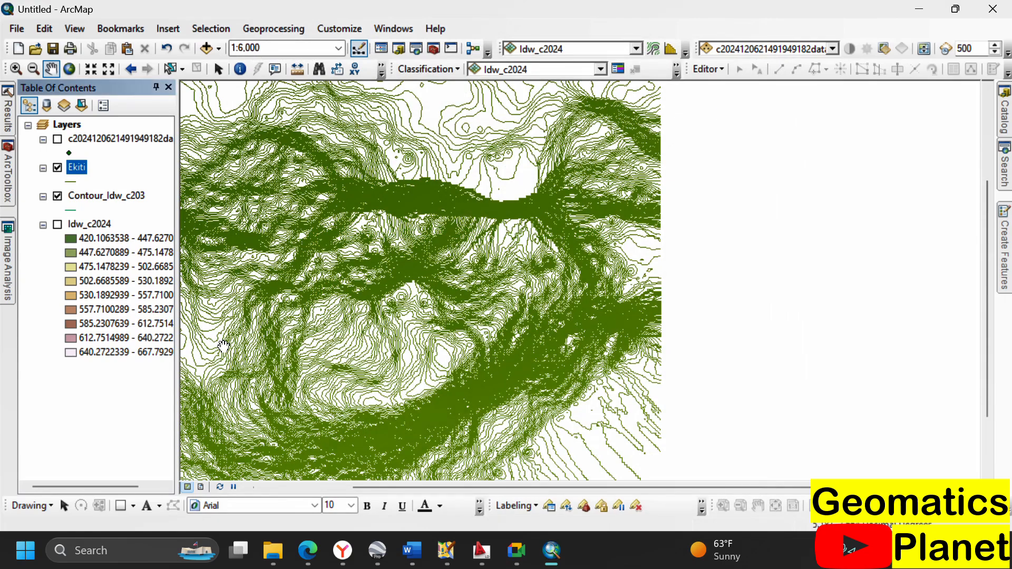
scroll(248, 350, up, 2)
scroll(276, 327, down, 3)
scroll(481, 338, down, 4)
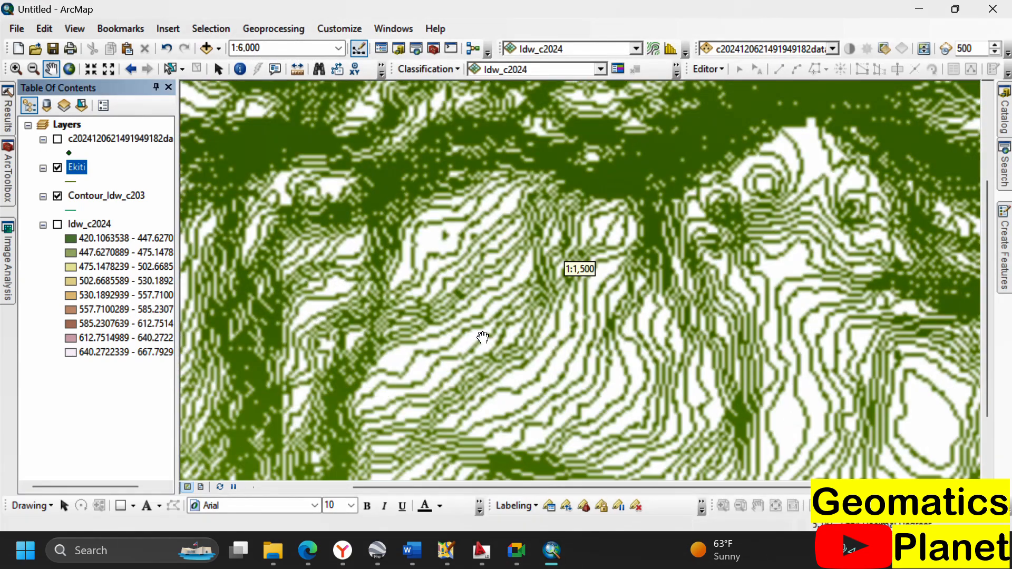
scroll(748, 121, down, 4)
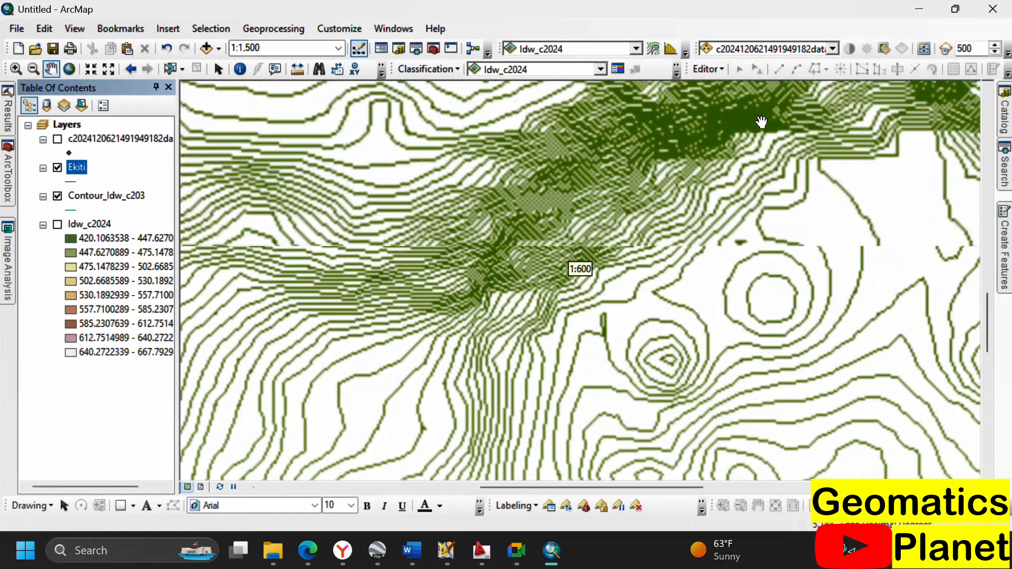
scroll(677, 139, down, 3)
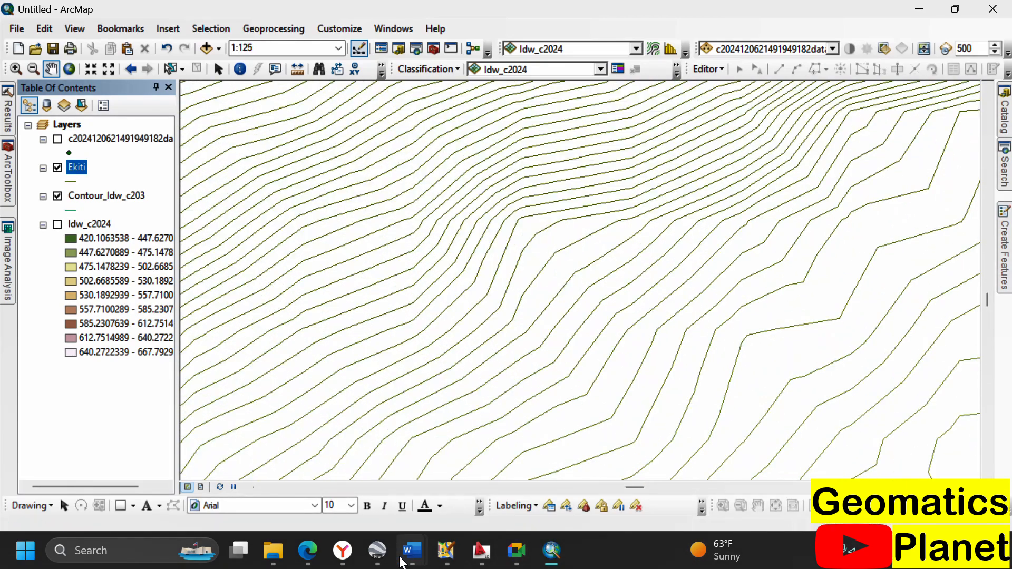
Step: Compare the contours in Google Earth Pro with the Ekiti layer in ArcMap, from individual lines out to the full extent
click(378, 550)
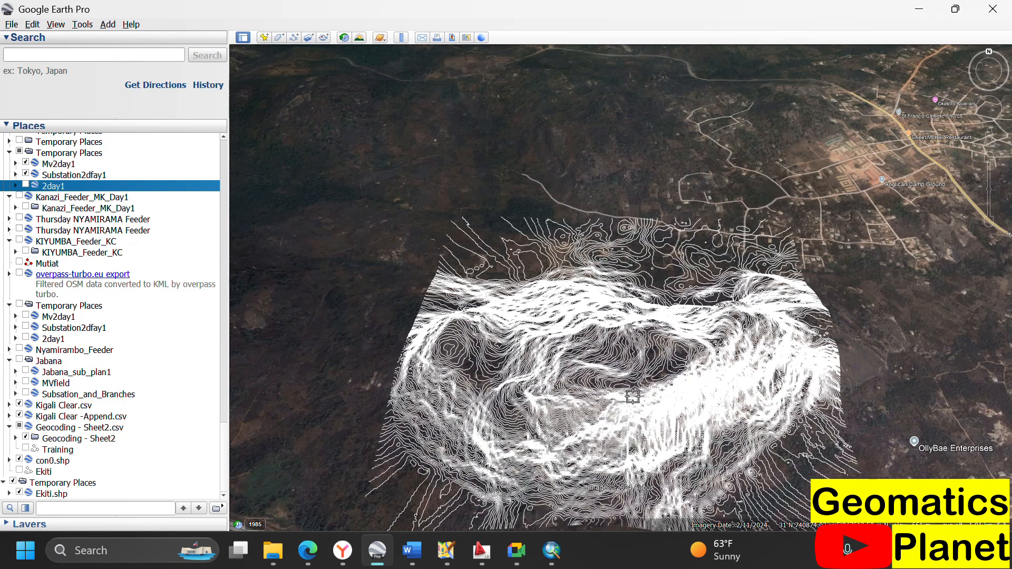
click(553, 562)
scroll(552, 311, down, 5)
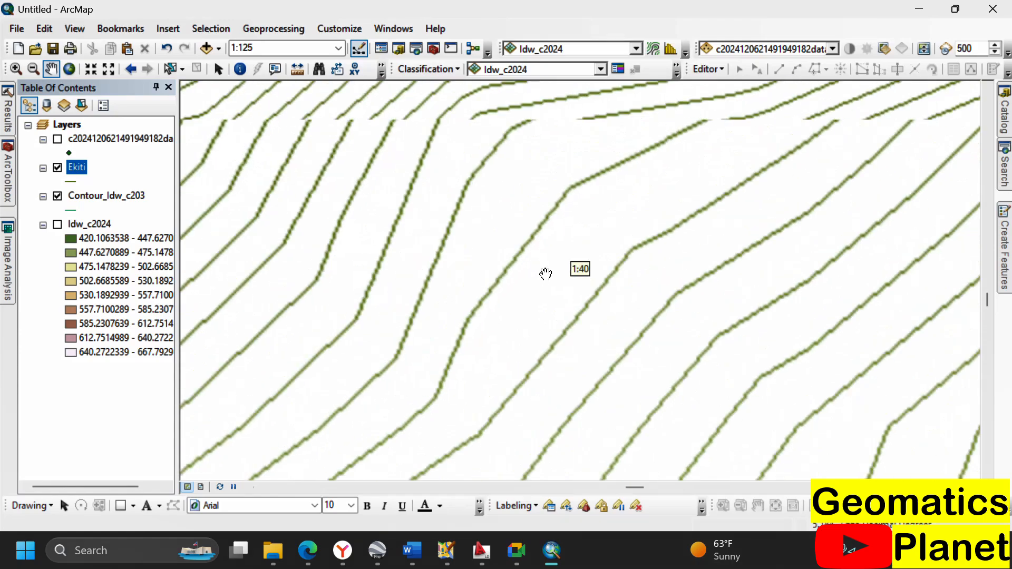
scroll(547, 272, up, 6)
scroll(551, 261, up, 5)
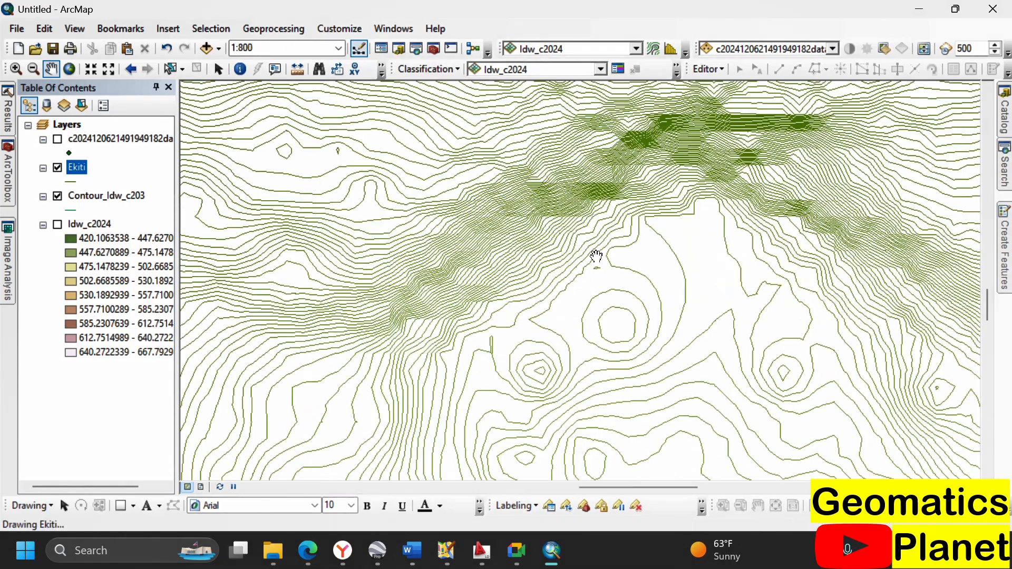
scroll(589, 258, up, 2)
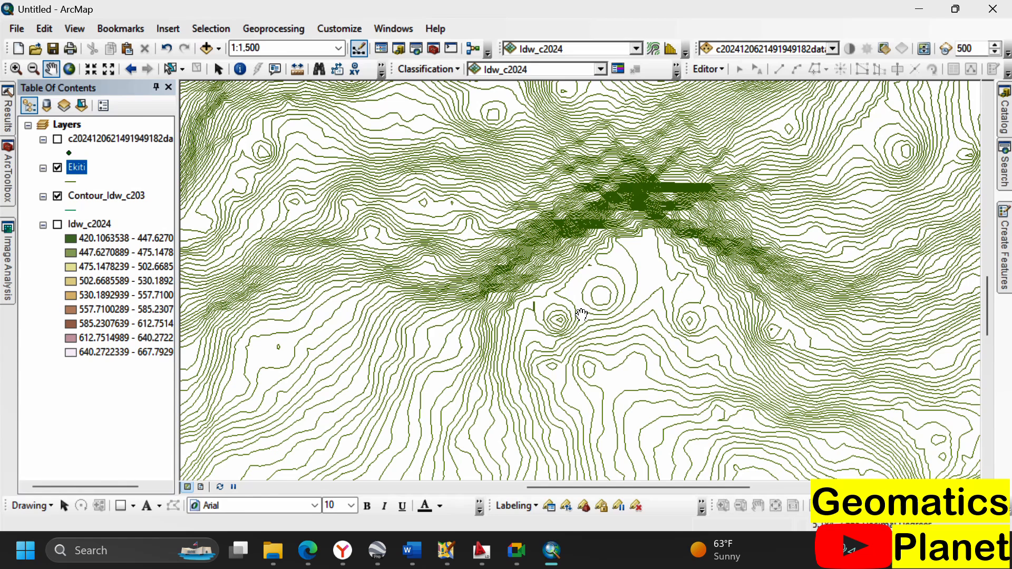
scroll(542, 285, down, 2)
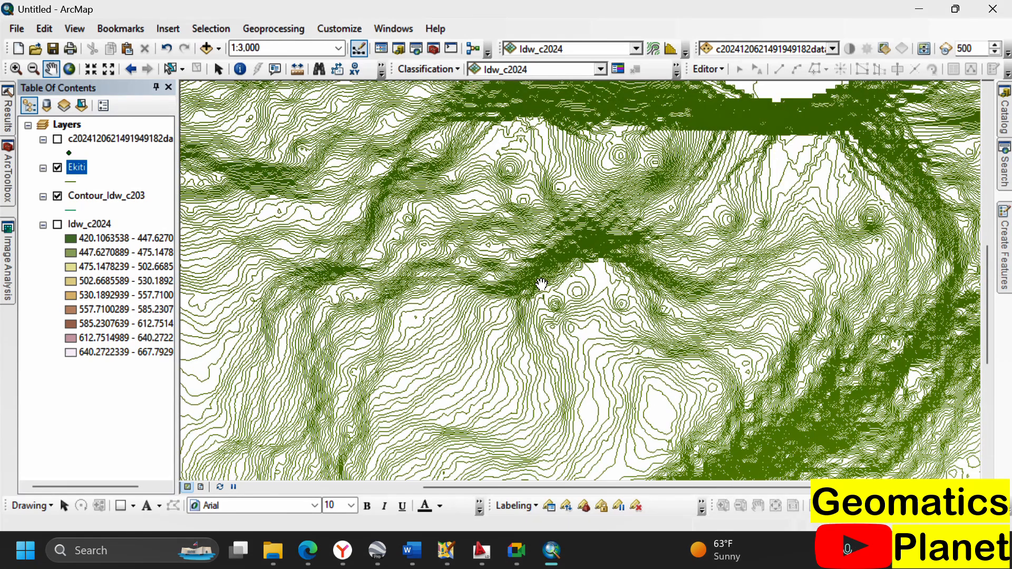
scroll(549, 278, down, 2)
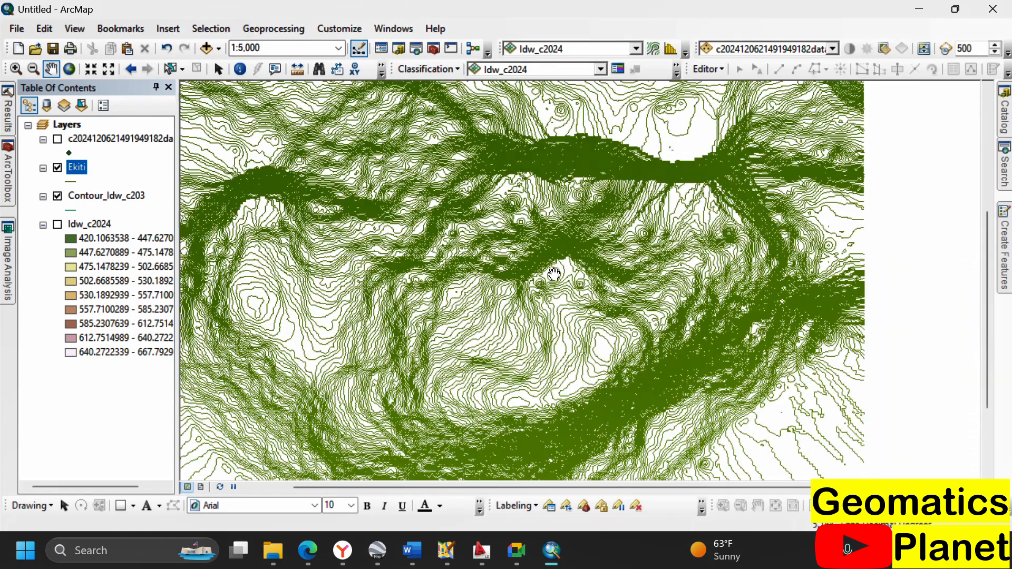
scroll(554, 274, down, 2)
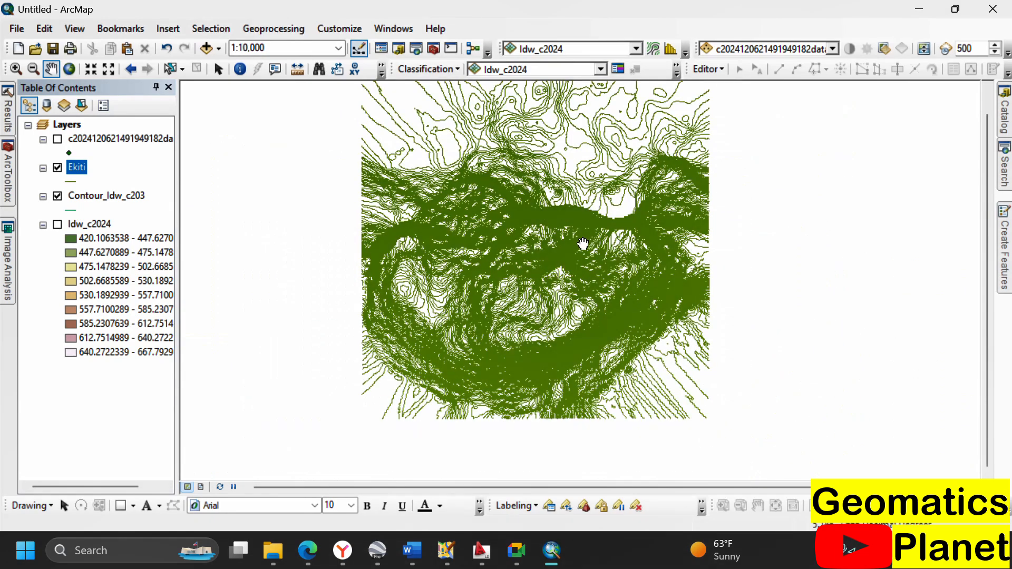
scroll(577, 237, up, 3)
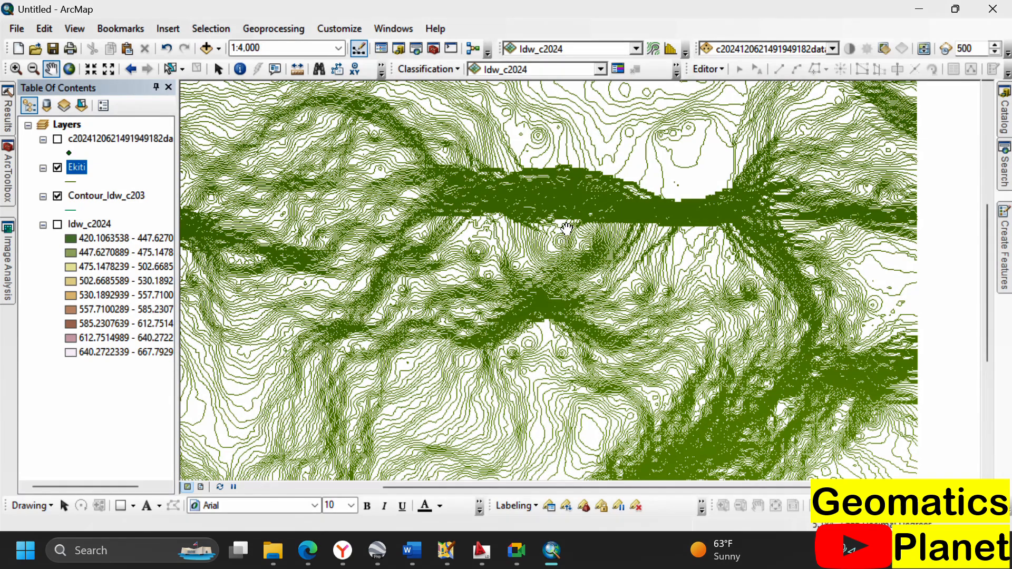
scroll(562, 203, up, 4)
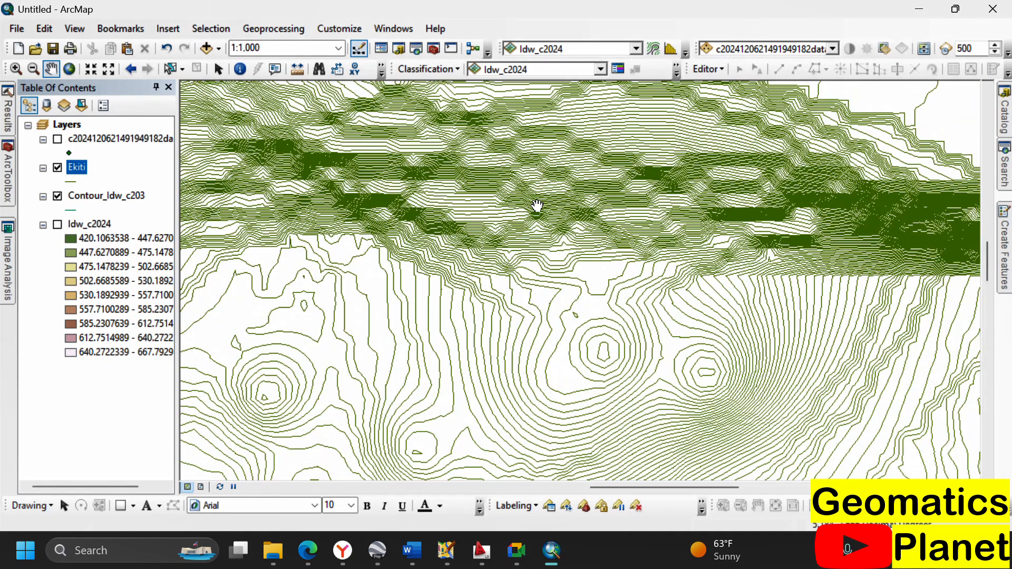
scroll(537, 203, down, 2)
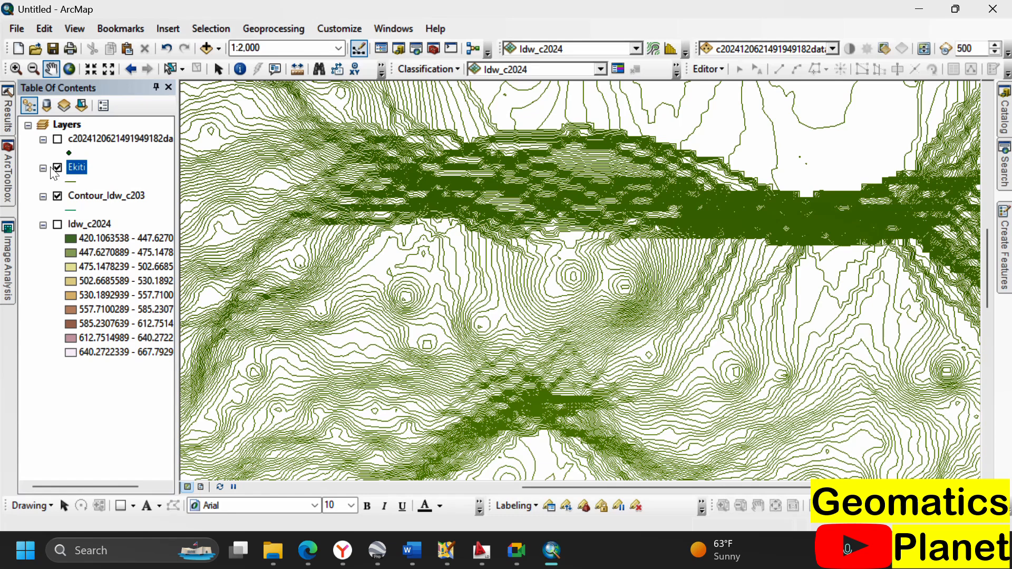
Step: Hide the Ekiti and Contour_Idw_c203 layers and show the Idw_c2024 elevation raster at its full extent
click(57, 197)
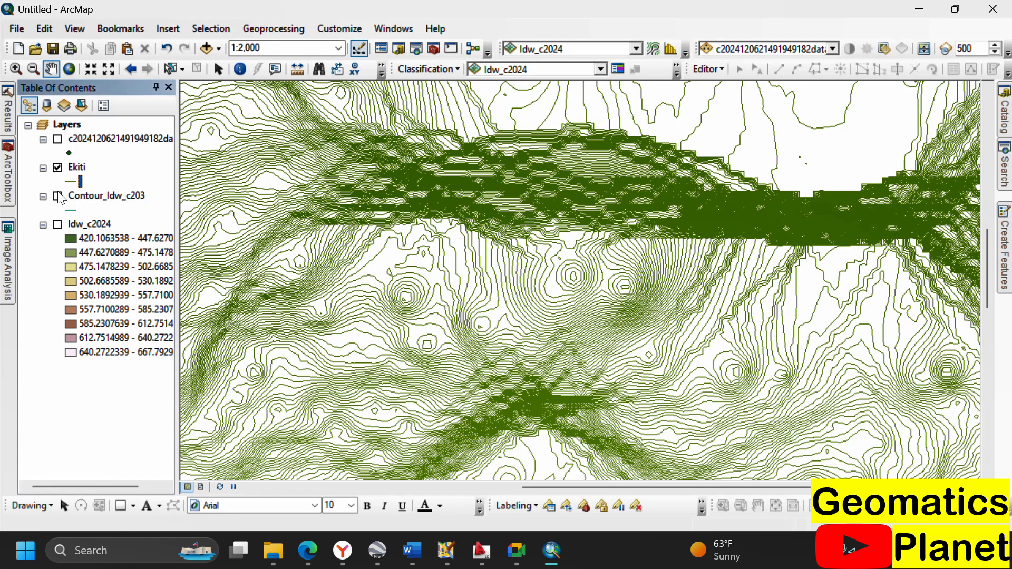
click(57, 168)
click(58, 224)
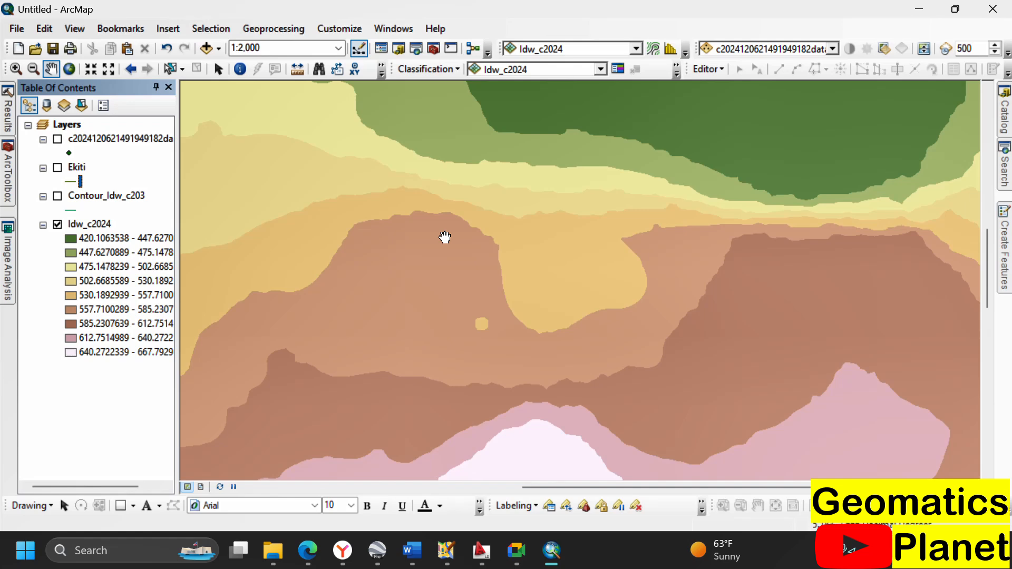
scroll(445, 237, up, 2)
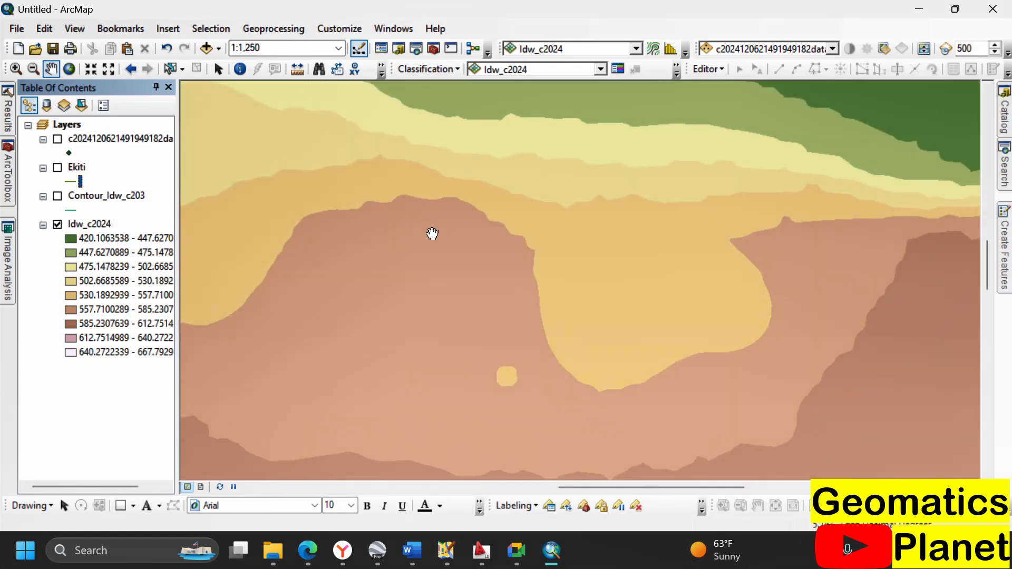
scroll(431, 234, down, 4)
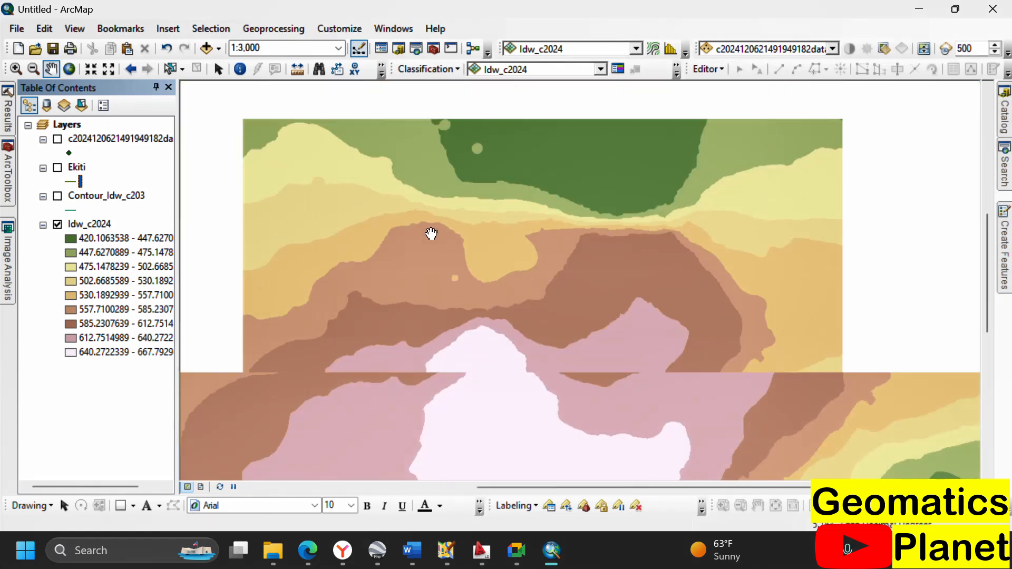
scroll(431, 233, down, 3)
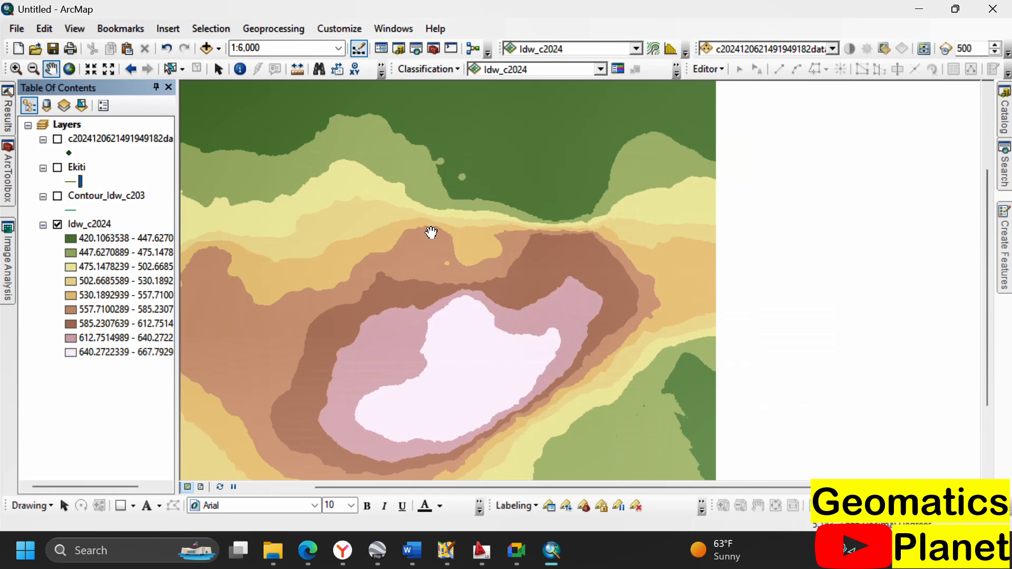
scroll(589, 229, down, 2)
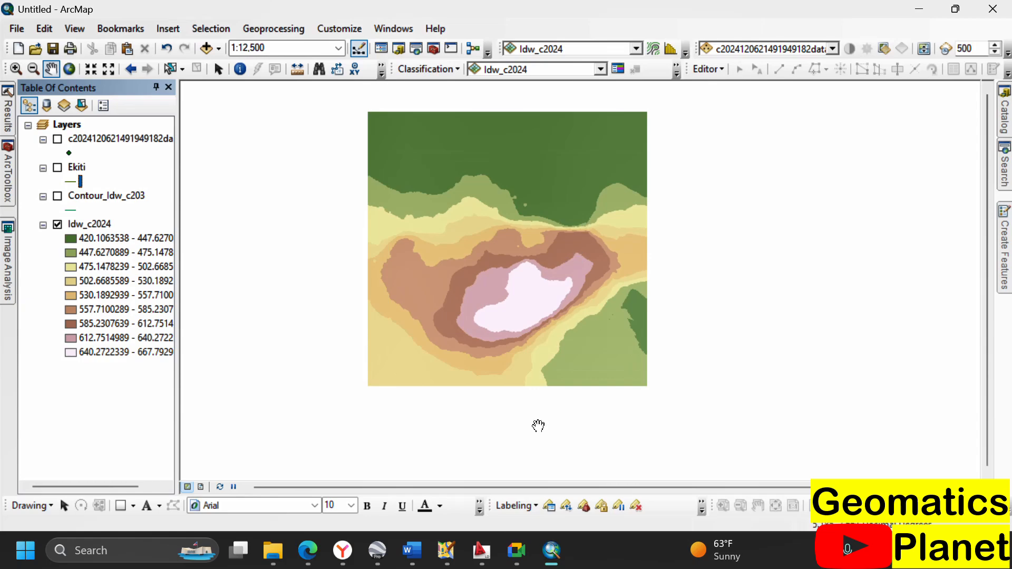
Step: Switch to the browser, go back from GPS Visualizer's conversion output to the DEM elevation page, and read which databases it uses
click(347, 551)
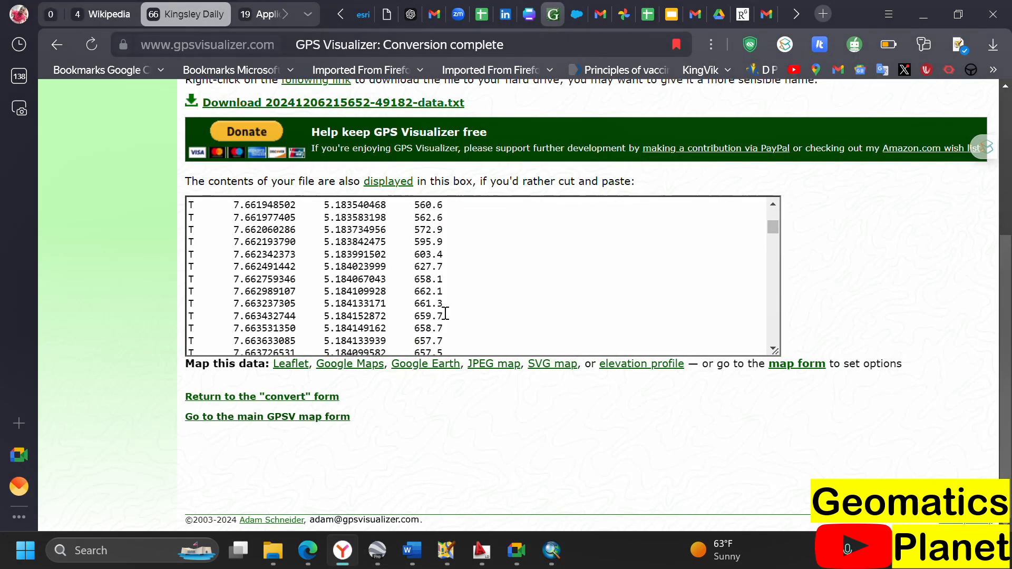
scroll(446, 313, down, 8)
scroll(278, 187, up, 5)
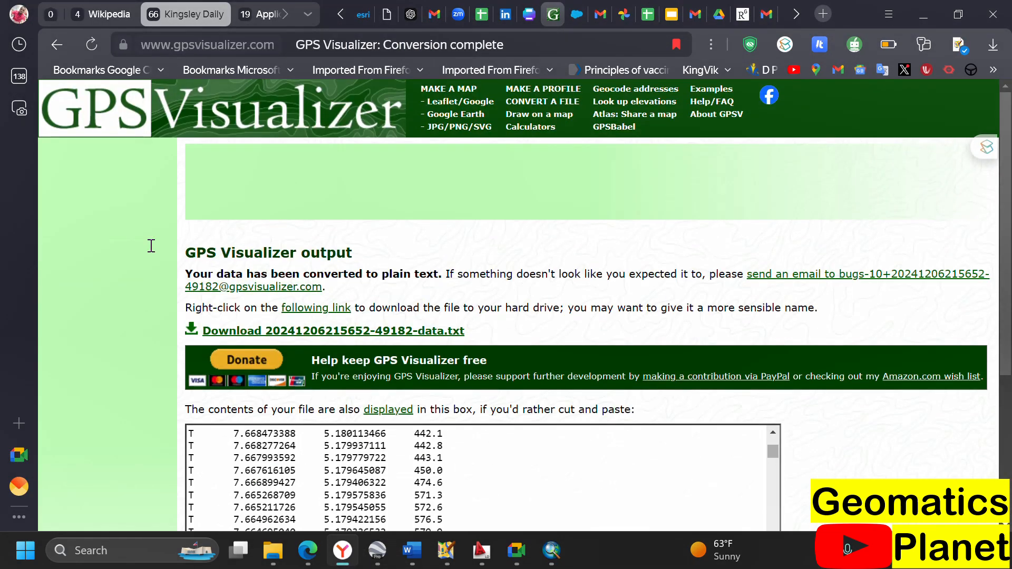
click(58, 44)
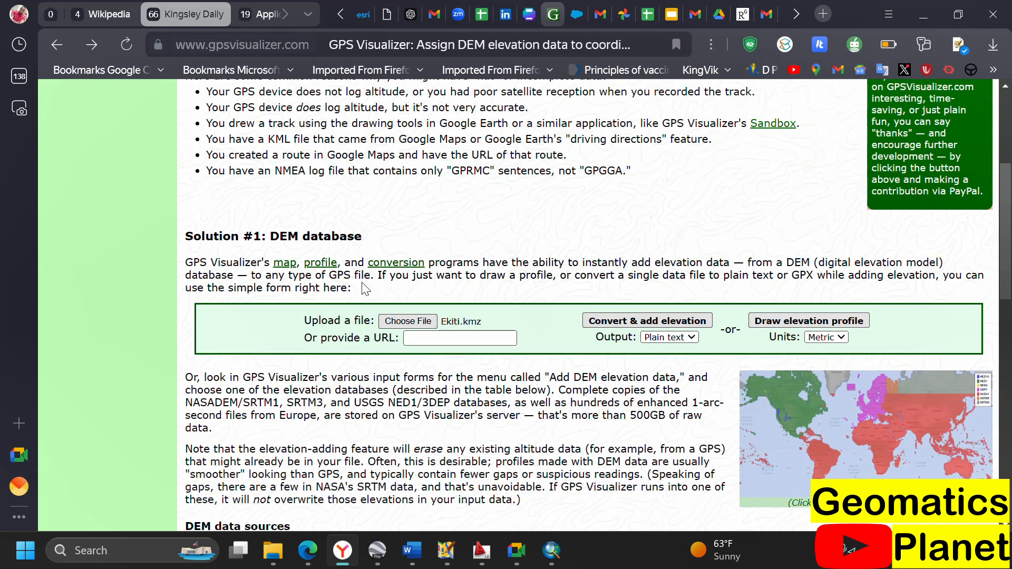
scroll(366, 289, down, 1)
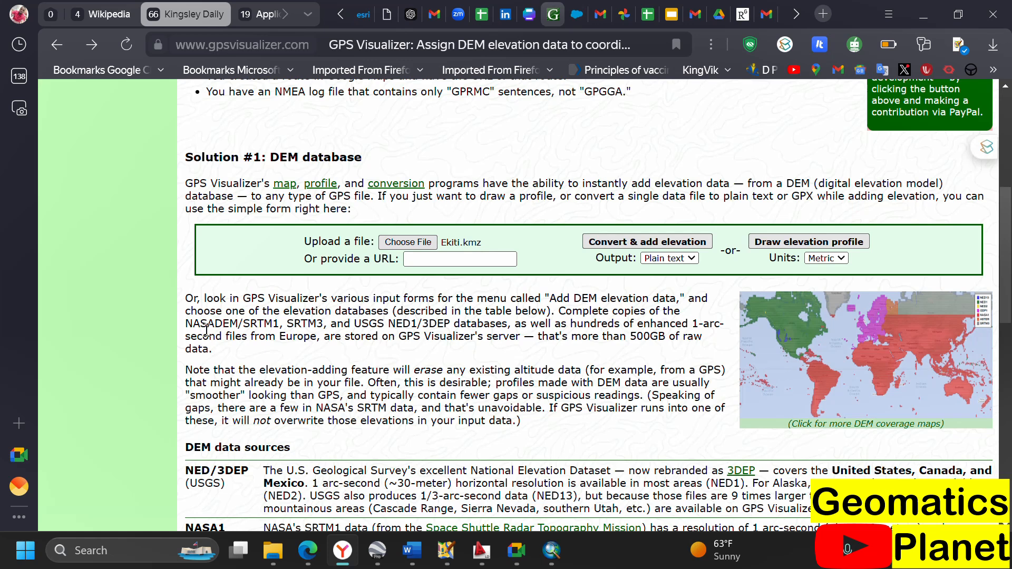
drag(294, 323, 416, 328)
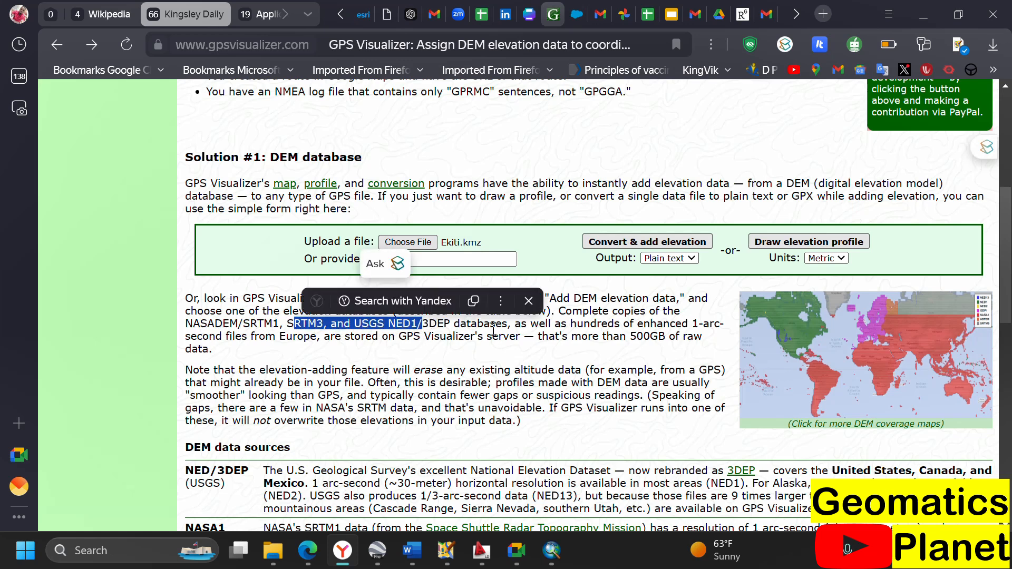
click(511, 343)
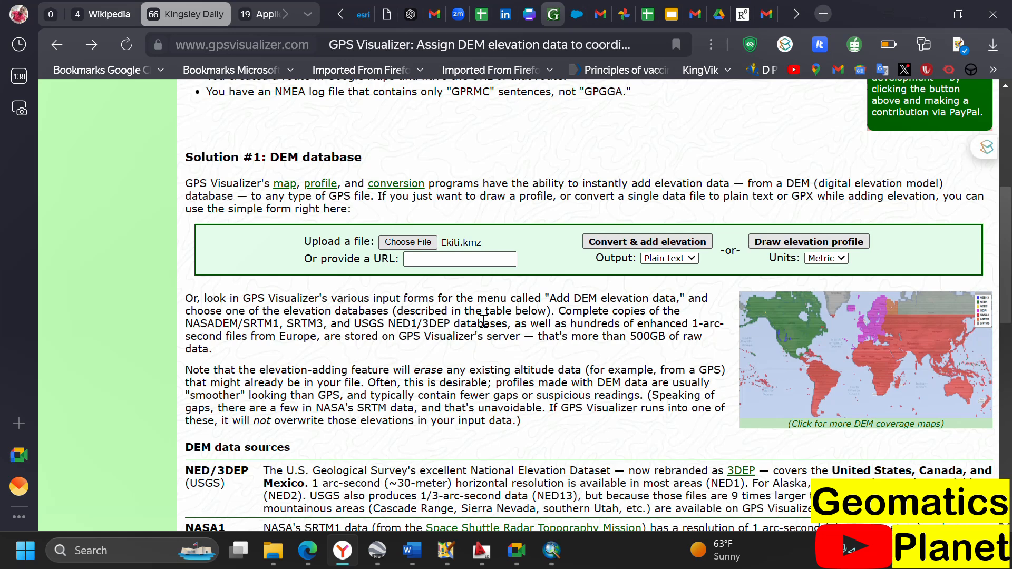
Step: Review the resolution and coverage of GPS Visualizer's DEM data sources and its Elevation API section, and return to Google Earth Pro
scroll(483, 319, down, 5)
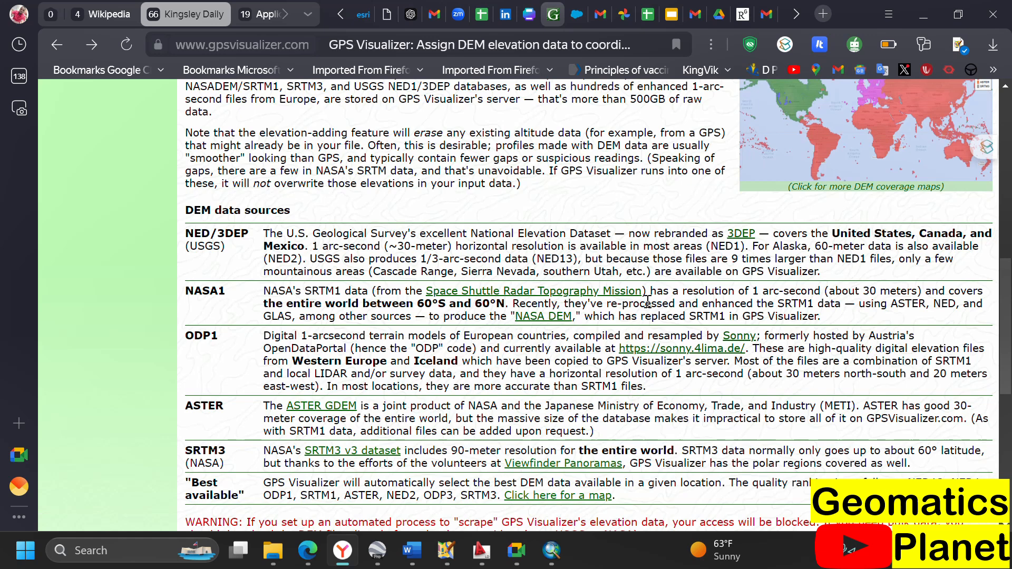
scroll(355, 422, down, 3)
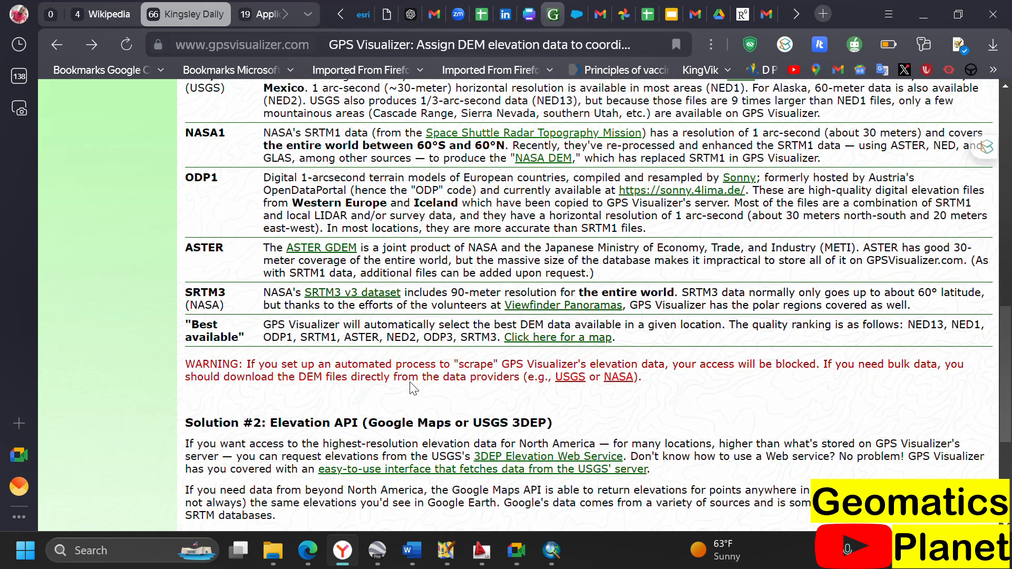
scroll(414, 389, down, 2)
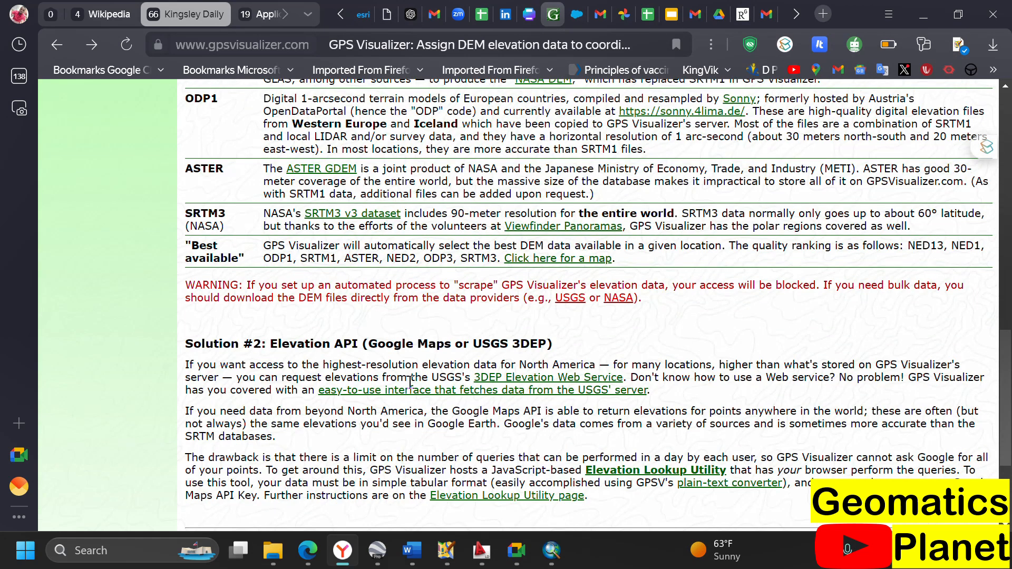
scroll(411, 382, up, 5)
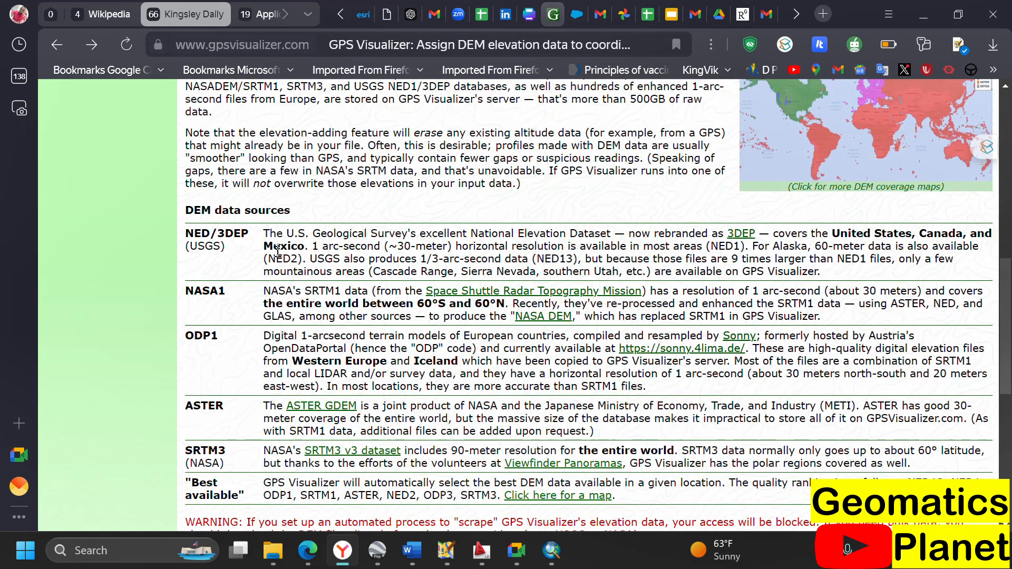
drag(265, 243, 527, 464)
click(255, 208)
scroll(337, 337, down, 2)
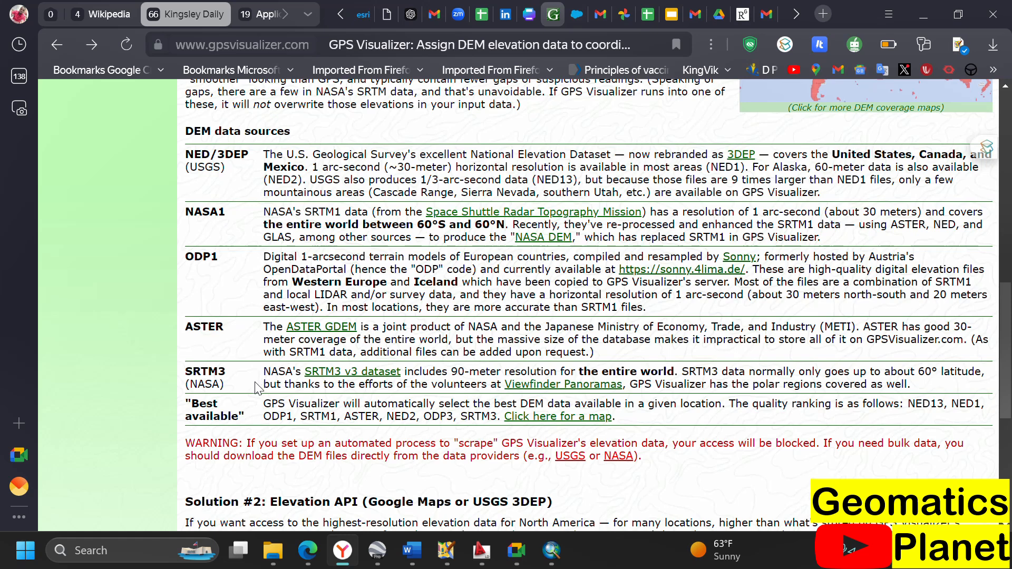
click(377, 551)
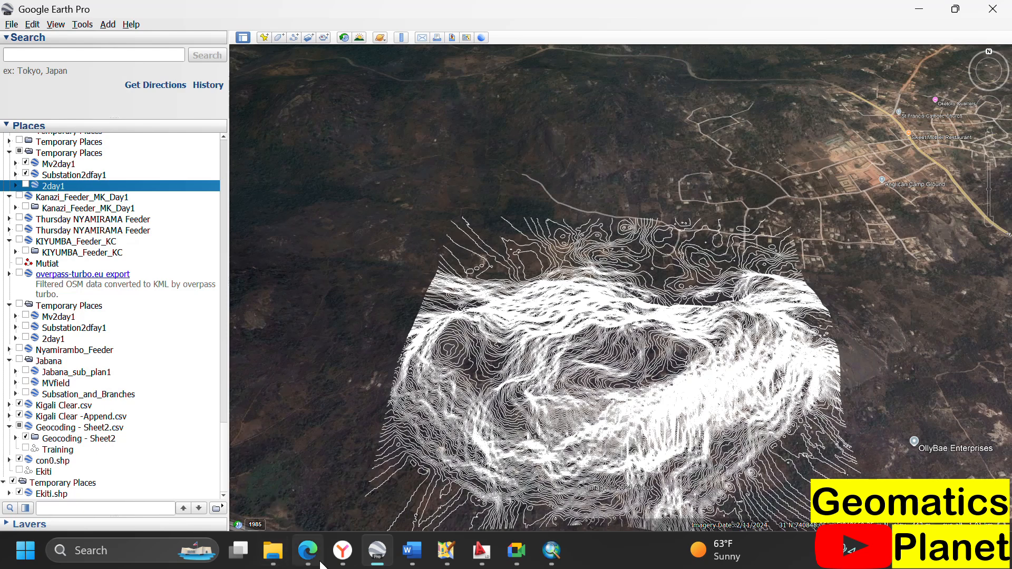
Step: Switch to the browser, highlight the ODP1 and ASTER descriptions, and review the DEM database section of GPS Visualizer's elevation page
click(343, 550)
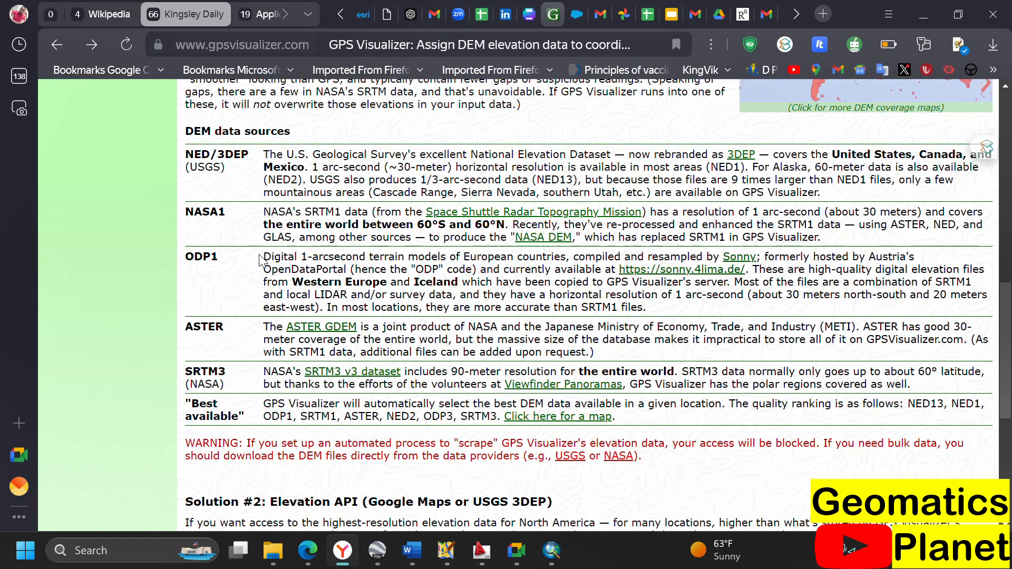
drag(262, 260, 476, 352)
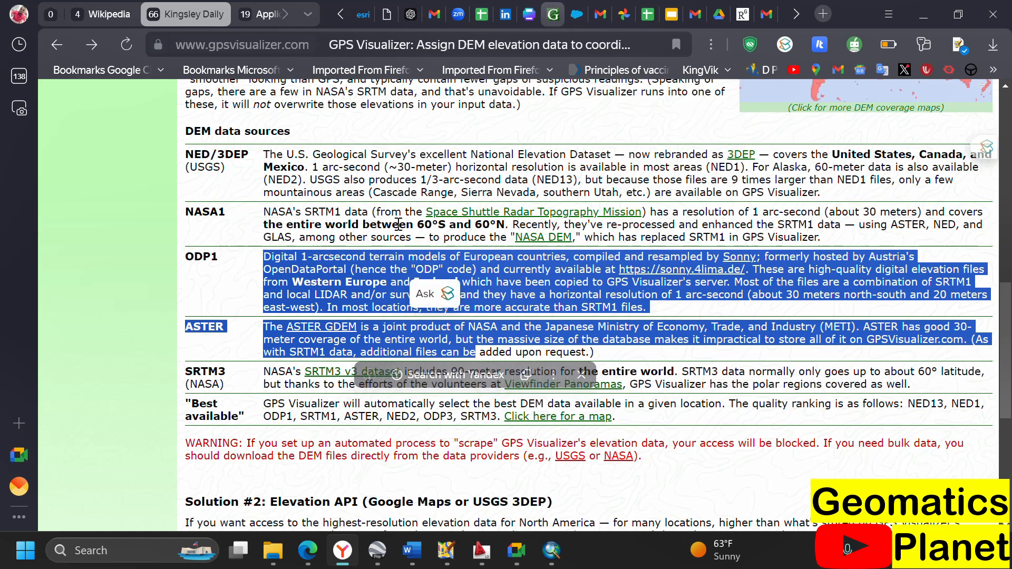
scroll(299, 213, up, 4)
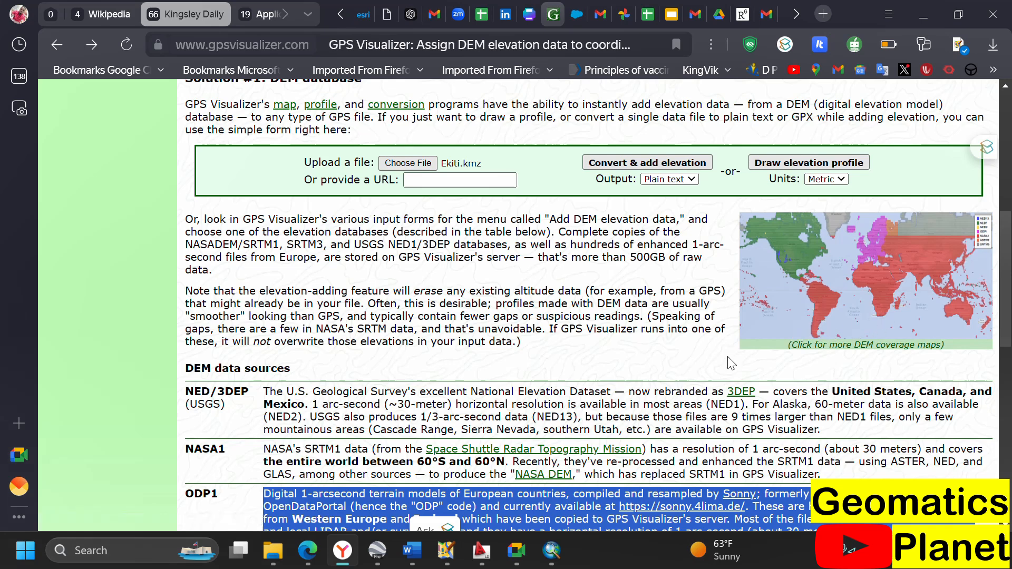
scroll(422, 392, down, 2)
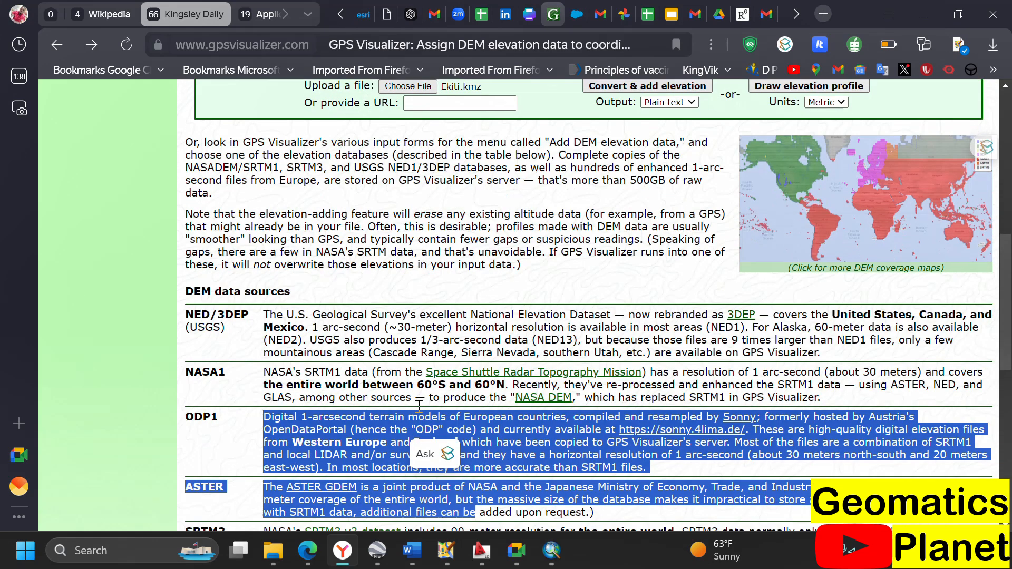
scroll(232, 427, down, 2)
scroll(487, 331, up, 5)
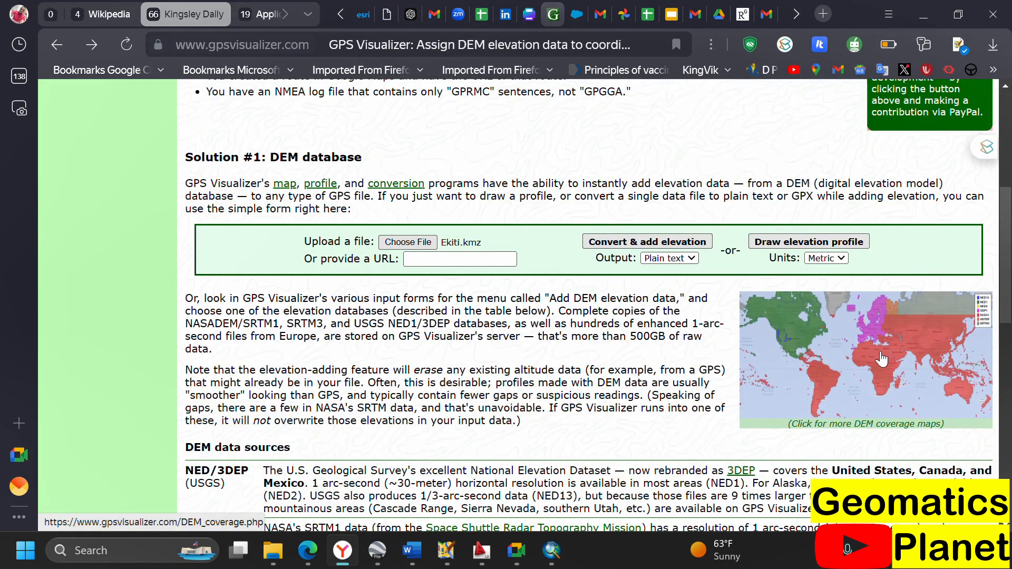
scroll(878, 369, up, 3)
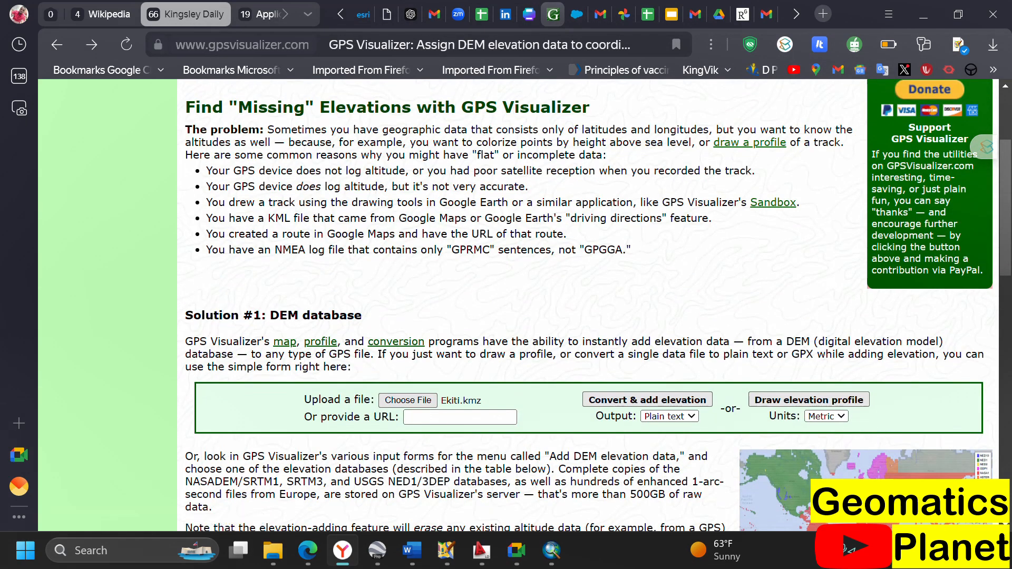
scroll(877, 478, down, 3)
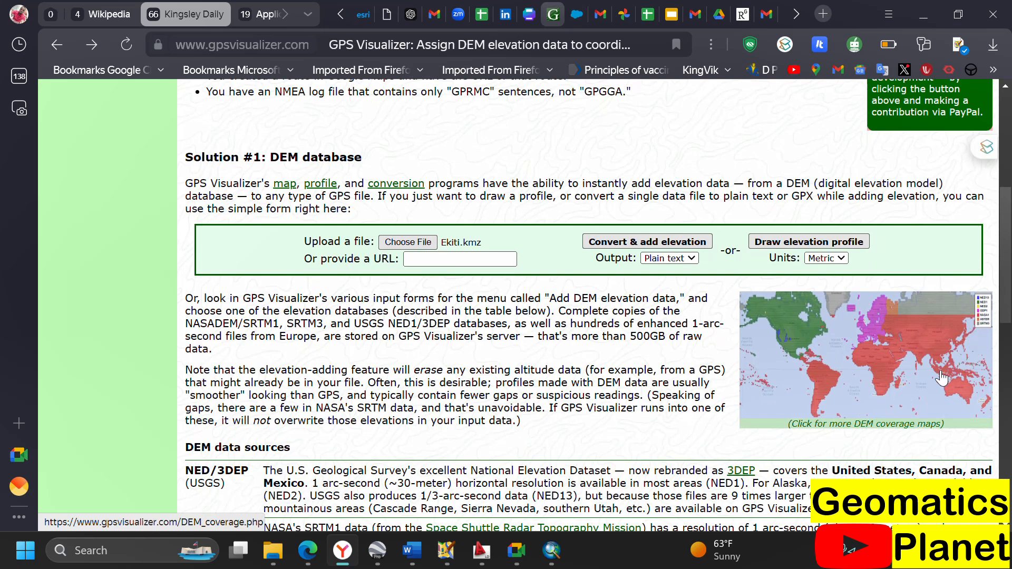
Step: Open GPS Visualizer's DEM coverage map and examine which database covers each region in the default BEST view, using the legend
click(885, 377)
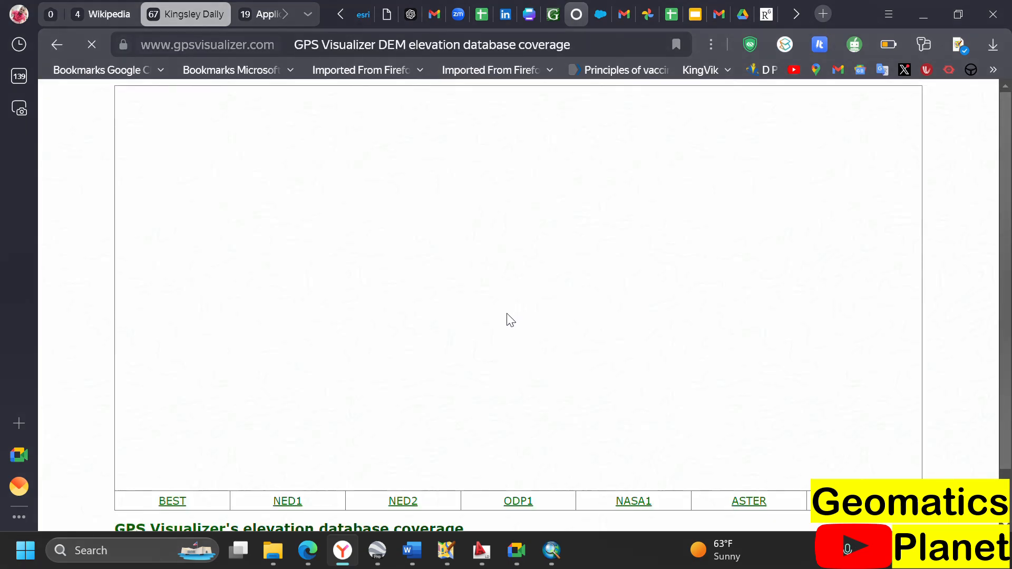
scroll(508, 315, down, 2)
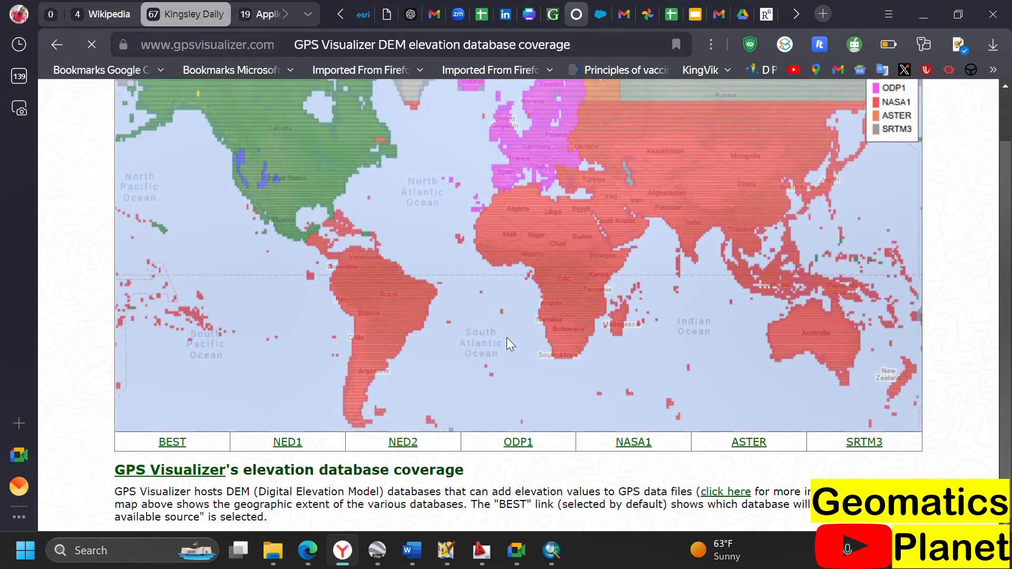
scroll(616, 250, up, 2)
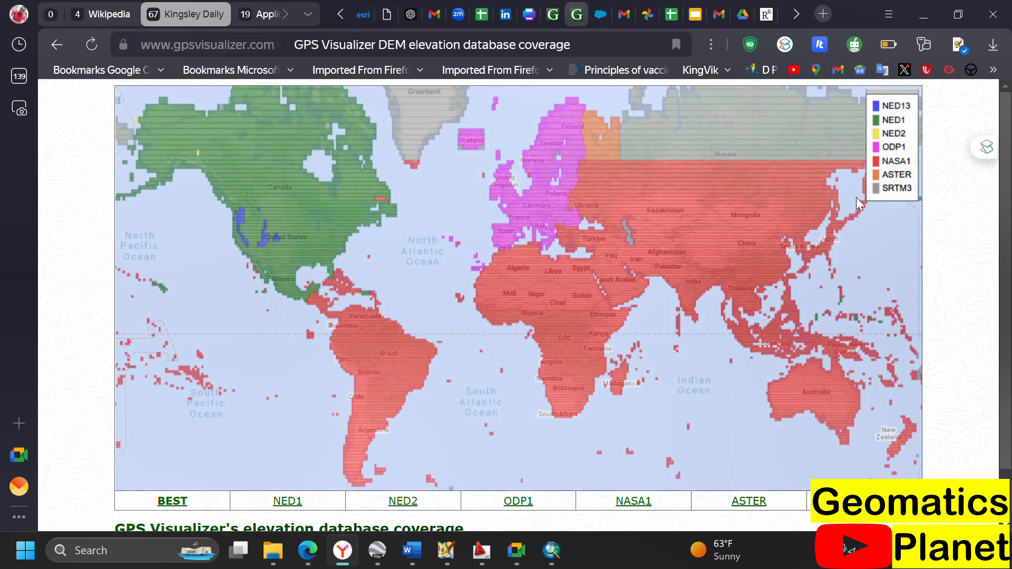
scroll(768, 158, down, 1)
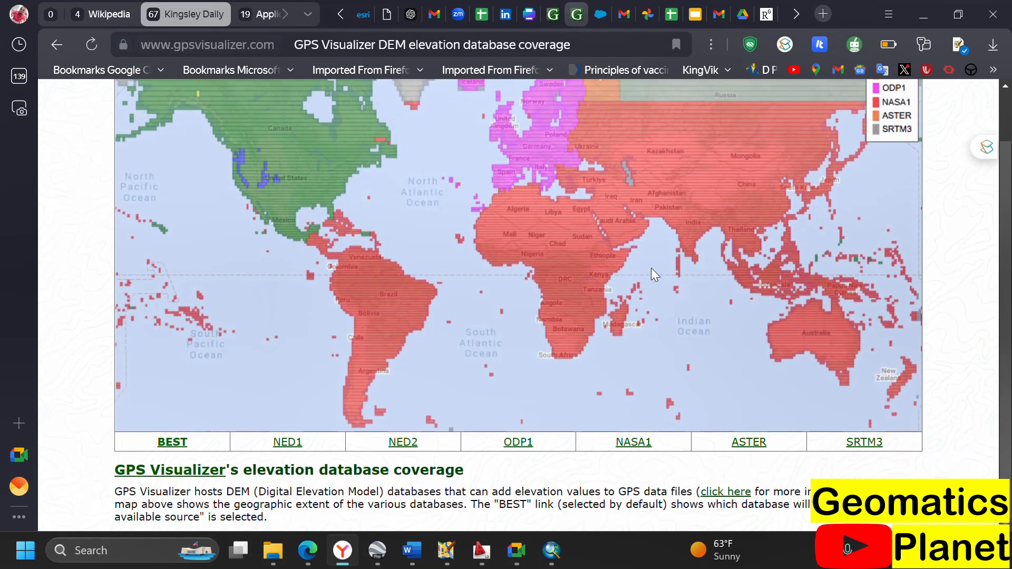
scroll(680, 270, up, 1)
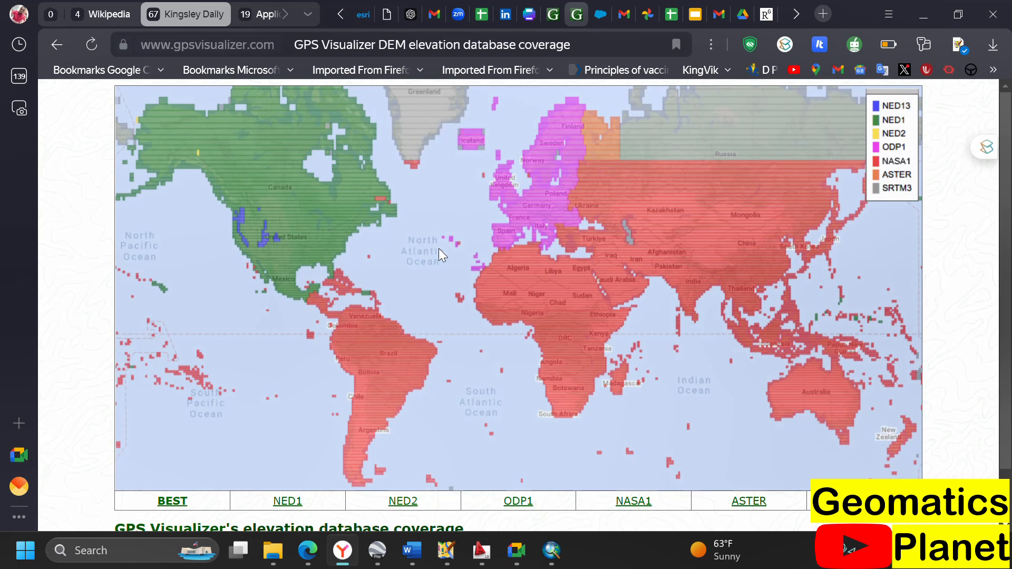
scroll(490, 292, down, 1)
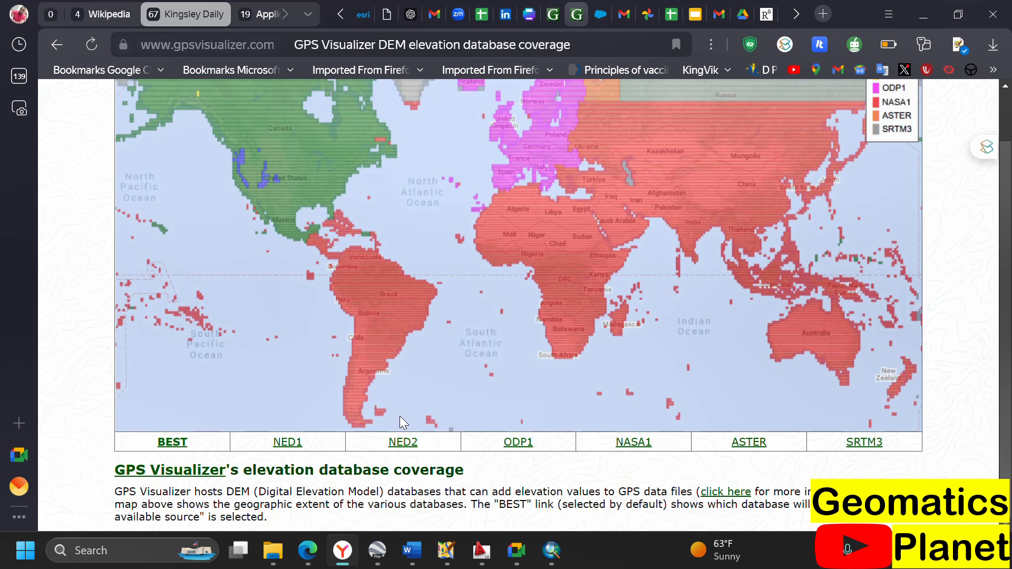
scroll(400, 416, up, 1)
scroll(409, 403, down, 1)
Step: Show the worldwide coverage of the SRTM3 database on the map, followed by that of NASA1
click(863, 447)
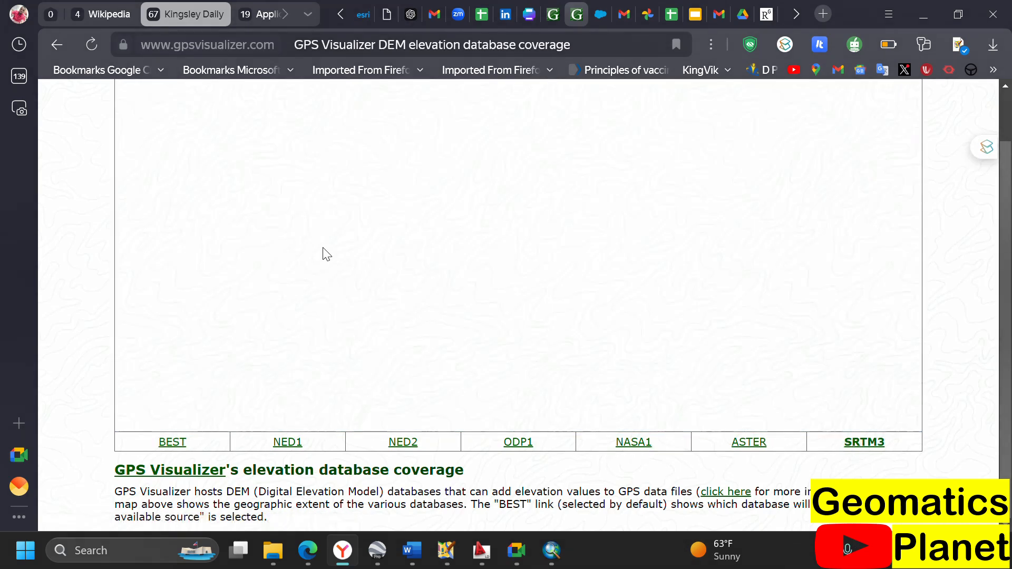
scroll(397, 253, up, 1)
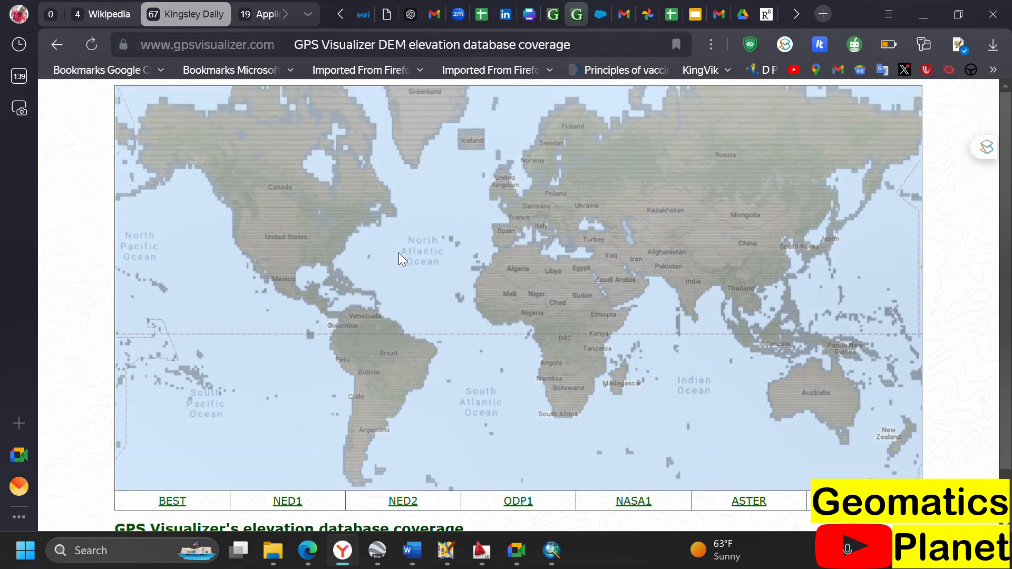
scroll(402, 285, down, 1)
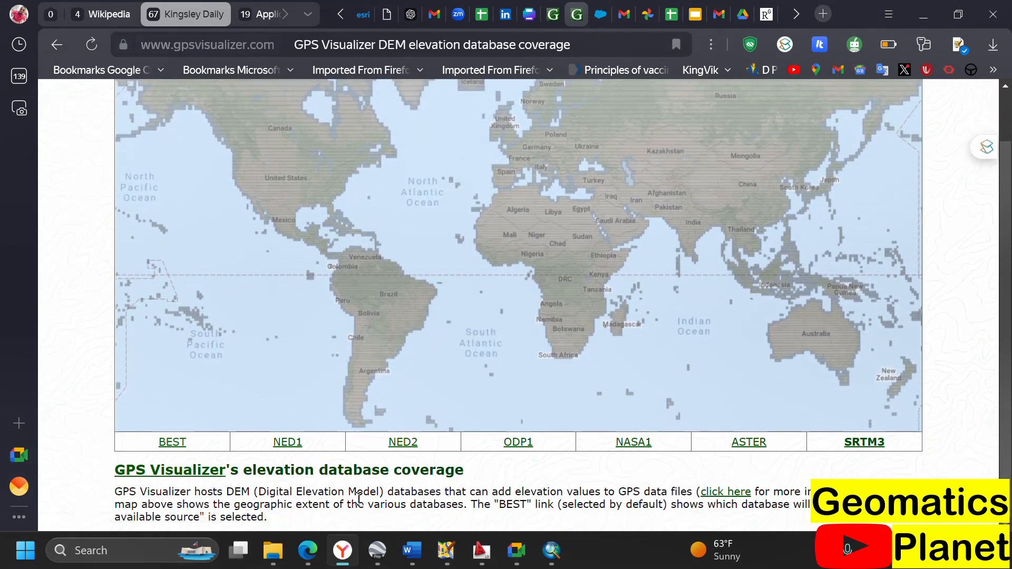
click(631, 447)
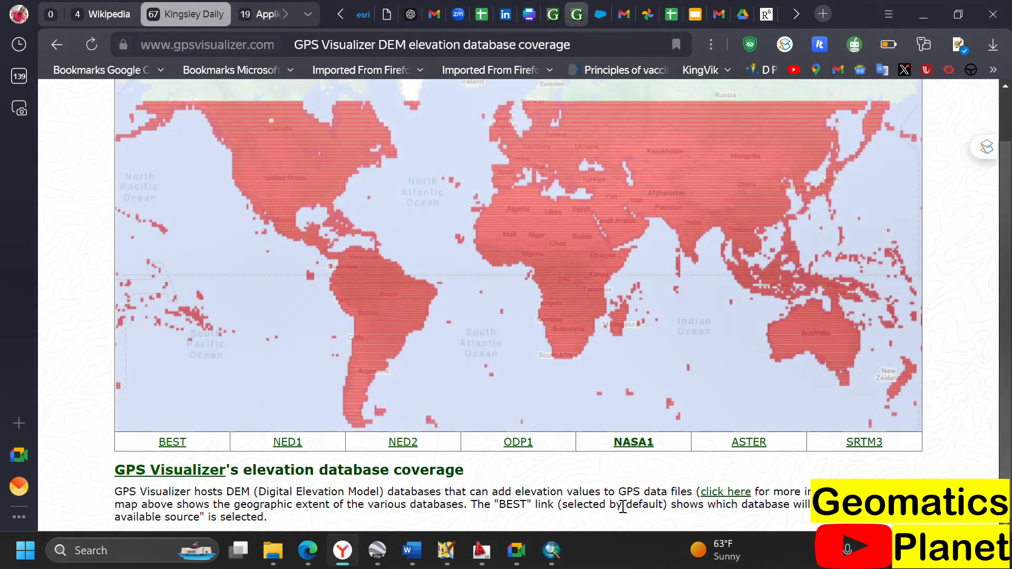
Step: Return to the DEM data sources table through the coverage page's information link, and highlight the ODP1, ASTER and SRTM3 resolution and coverage details
click(721, 499)
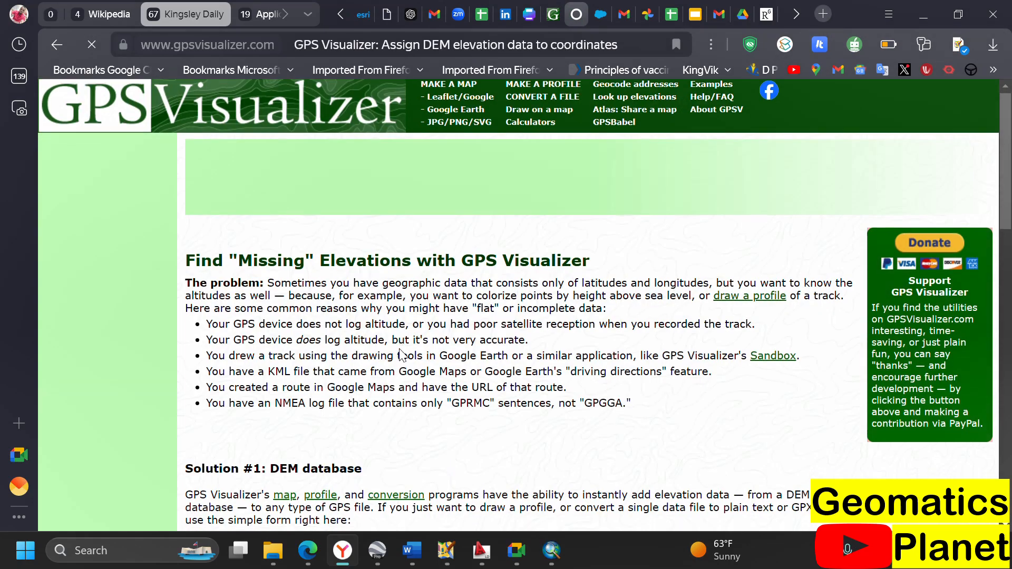
scroll(398, 353, down, 5)
scroll(412, 359, down, 5)
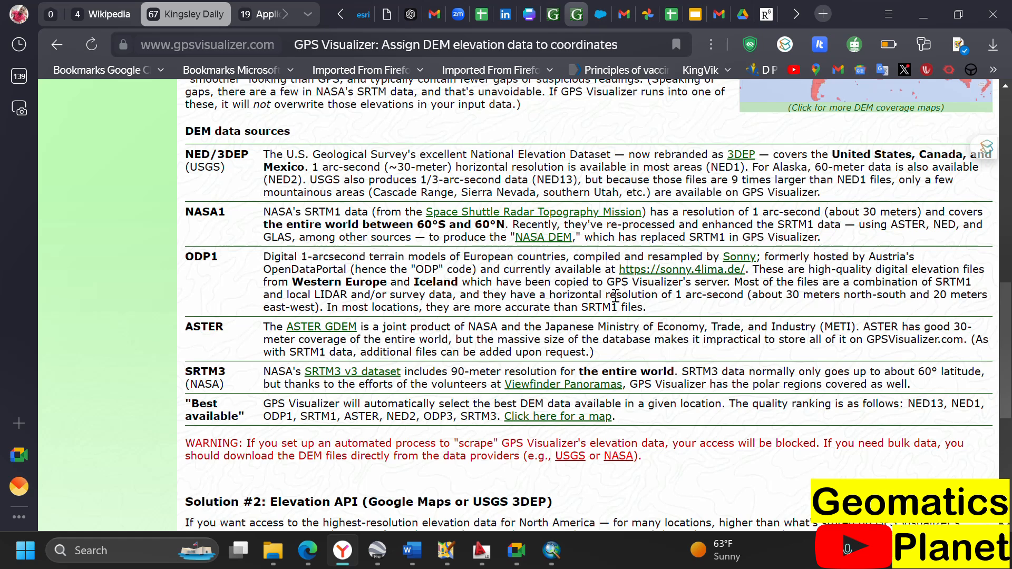
drag(670, 295, 781, 297)
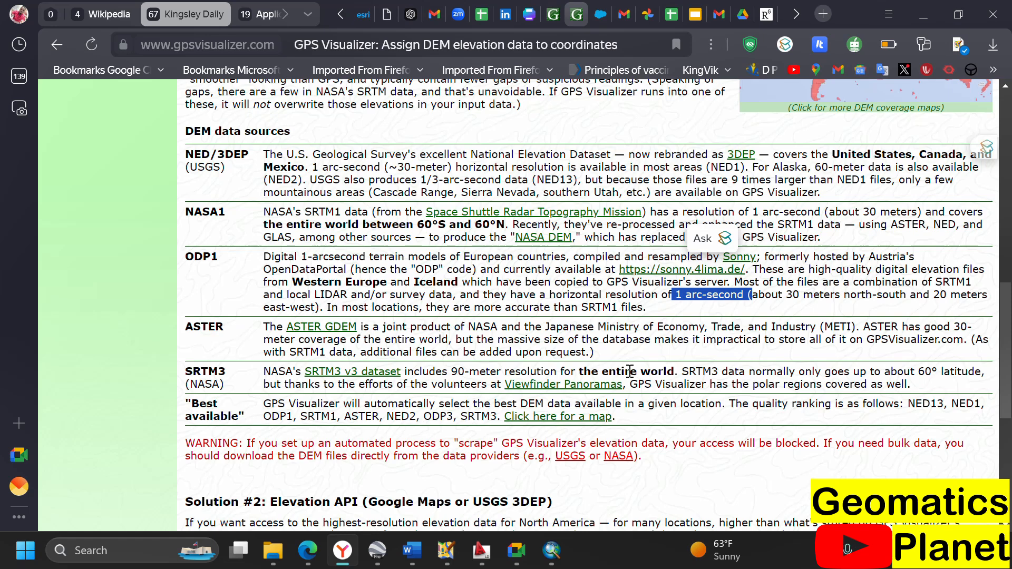
drag(611, 356, 348, 228)
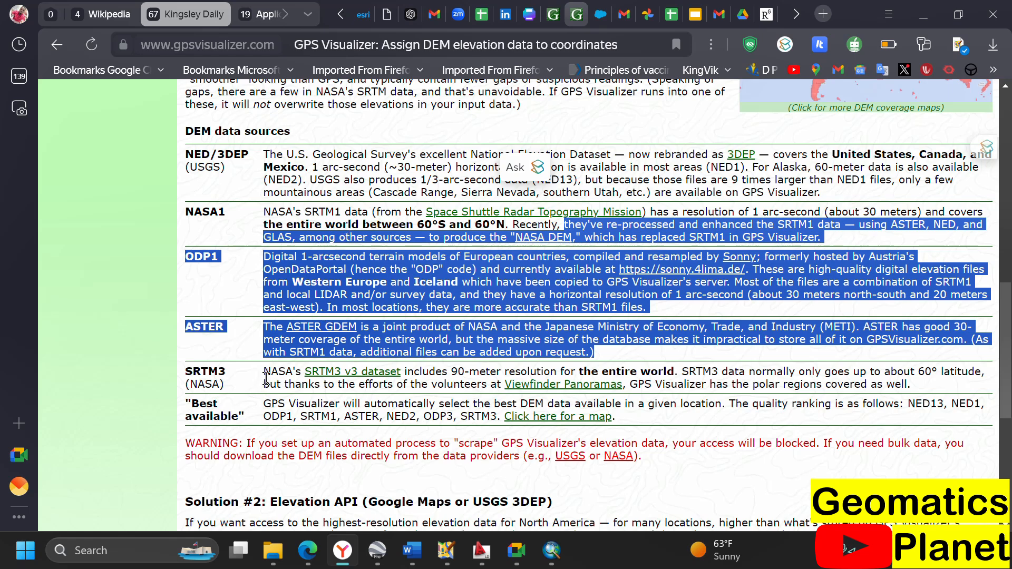
click(440, 373)
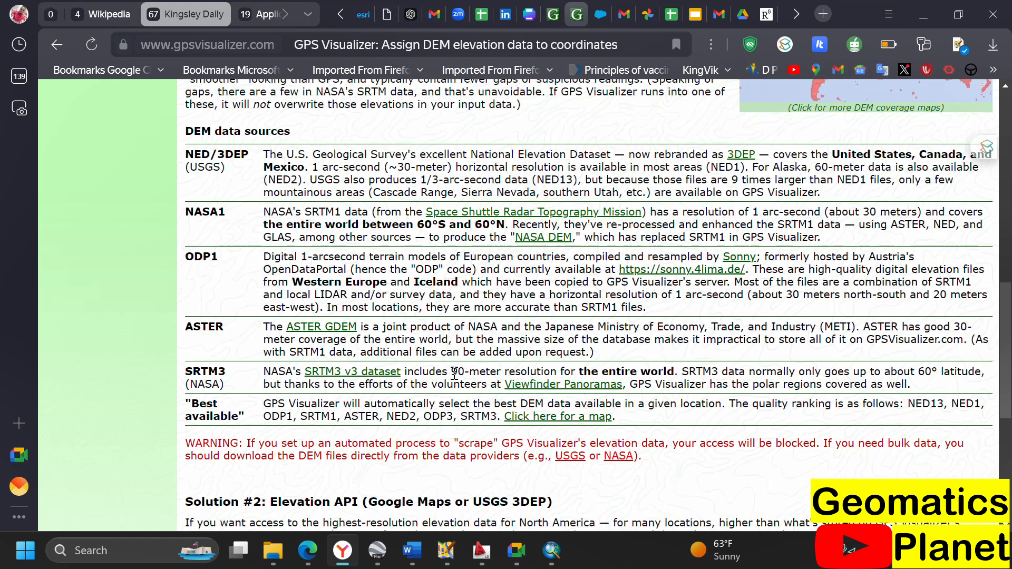
drag(454, 373, 937, 373)
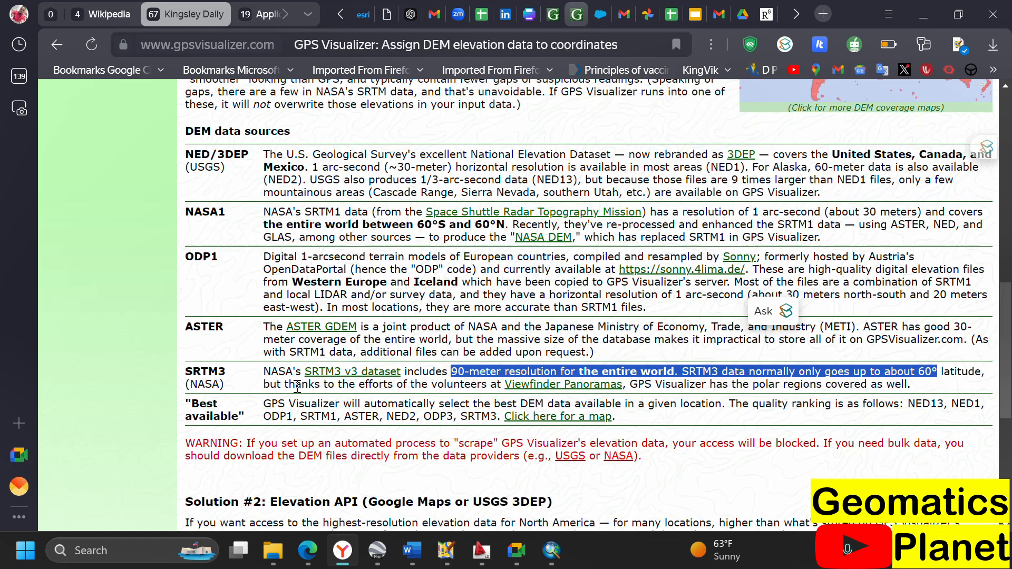
drag(186, 373, 824, 375)
click(96, 264)
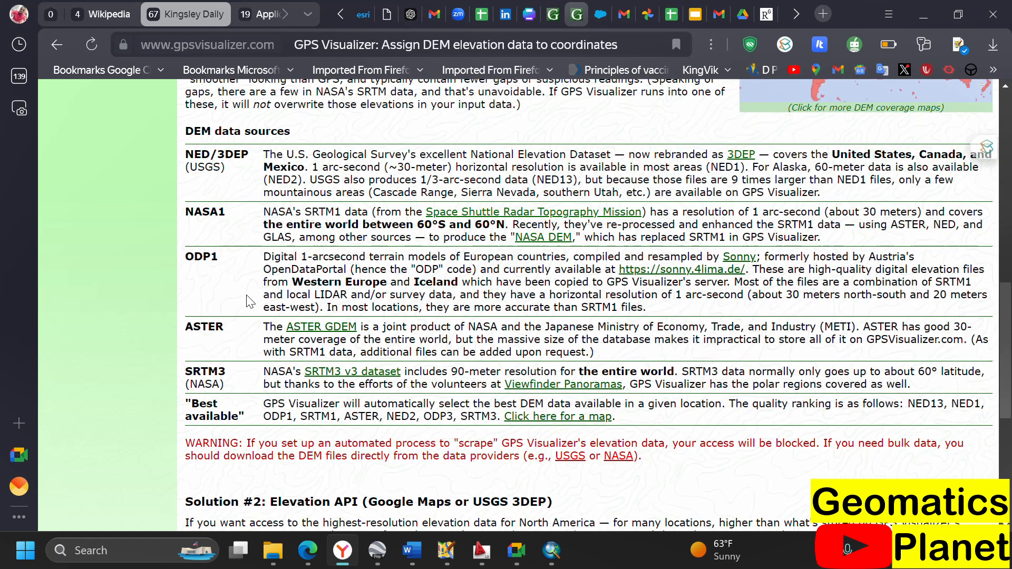
Step: Highlight the resolution figures in the NASA1 and NED/3DEP descriptions to compare them
drag(876, 217, 857, 216)
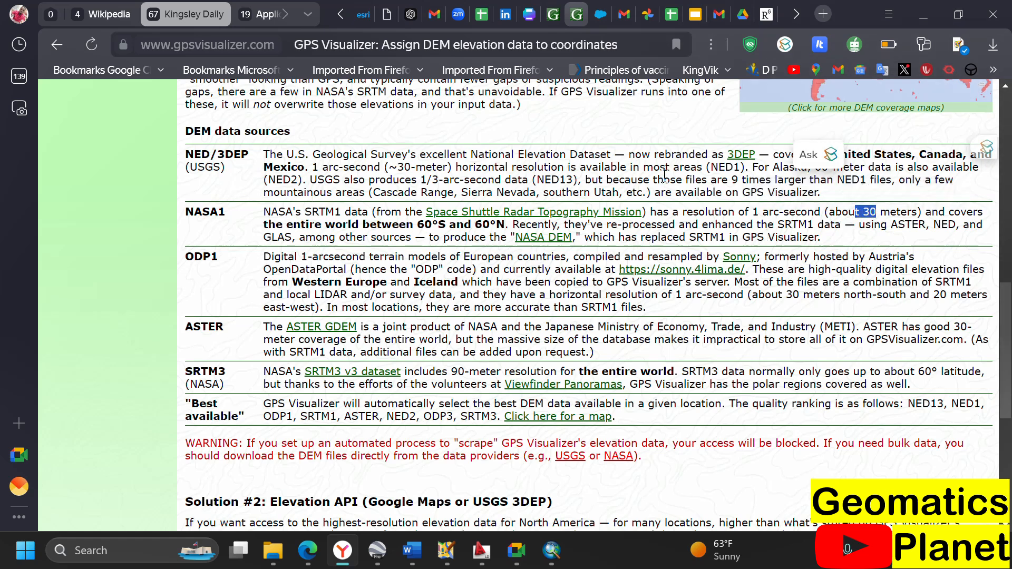
drag(808, 192, 803, 192)
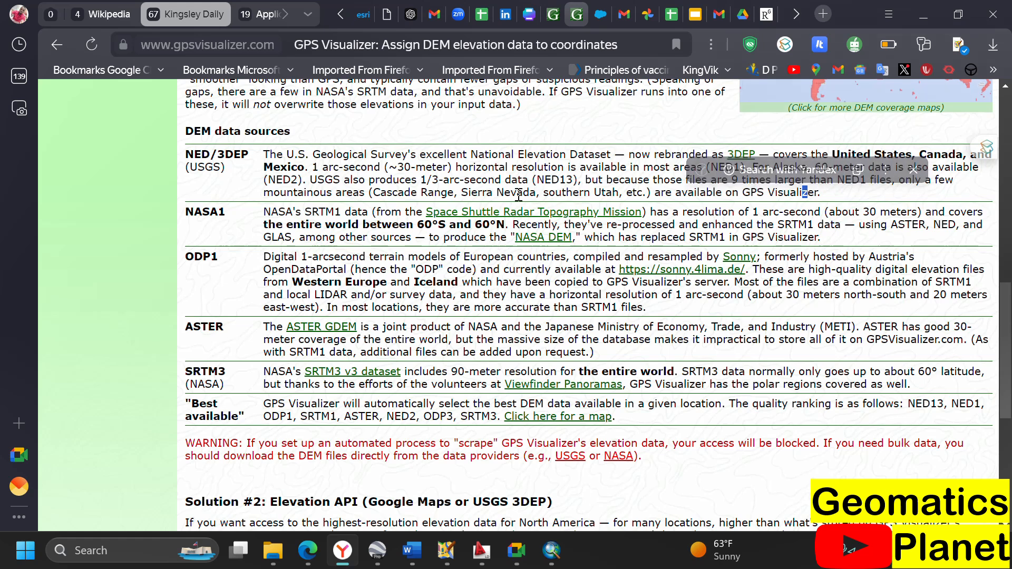
drag(420, 180, 512, 179)
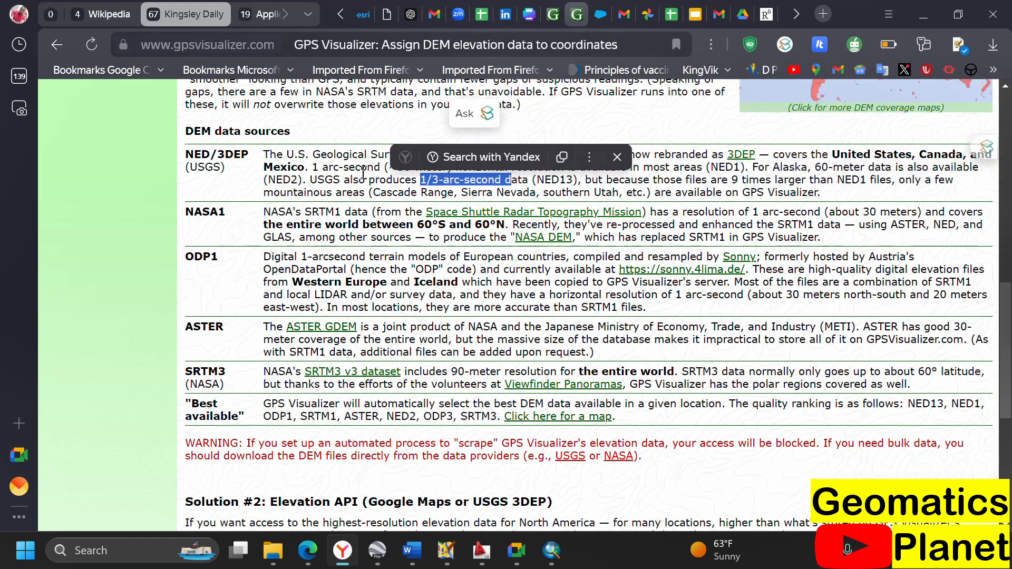
drag(308, 168, 366, 170)
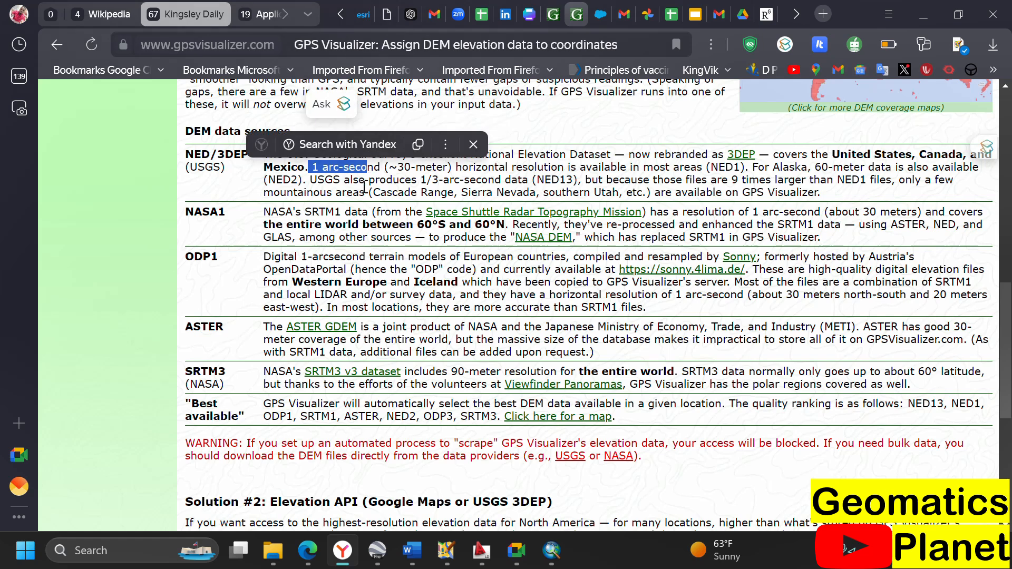